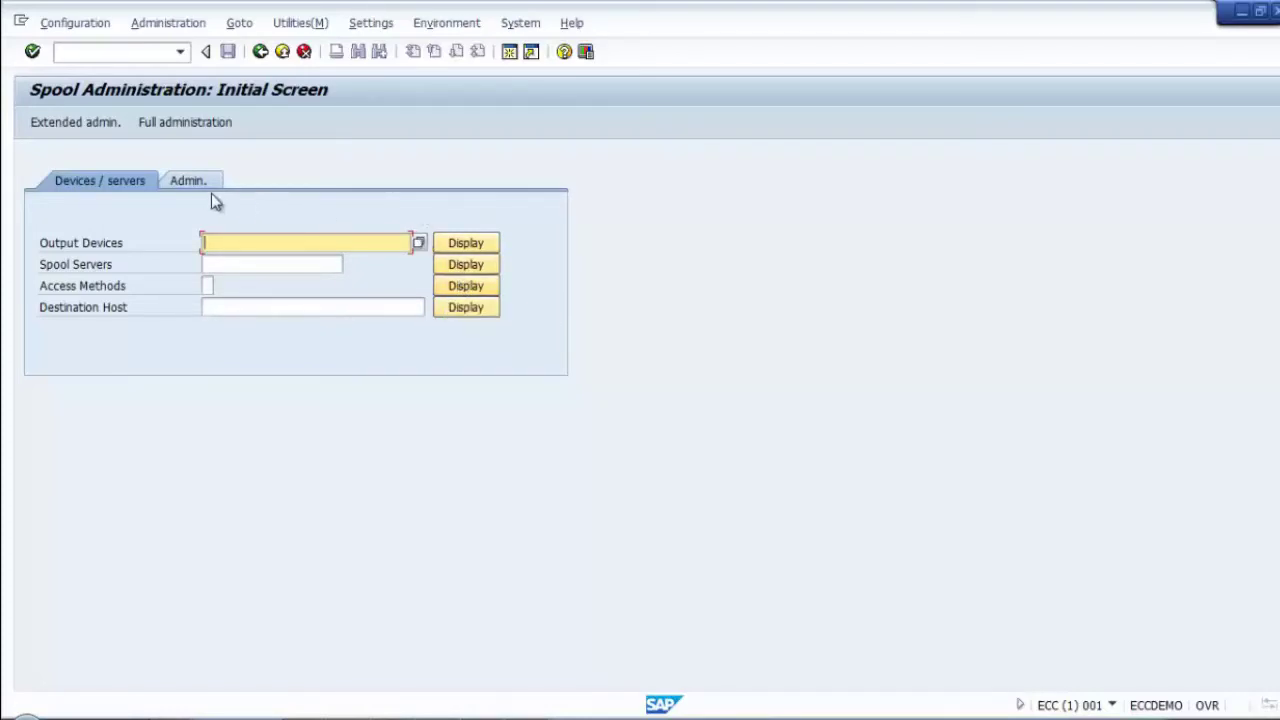
Step: Switch SPAD to Full administration, look through its tabs, and settle on DeviceTypes
click(176, 124)
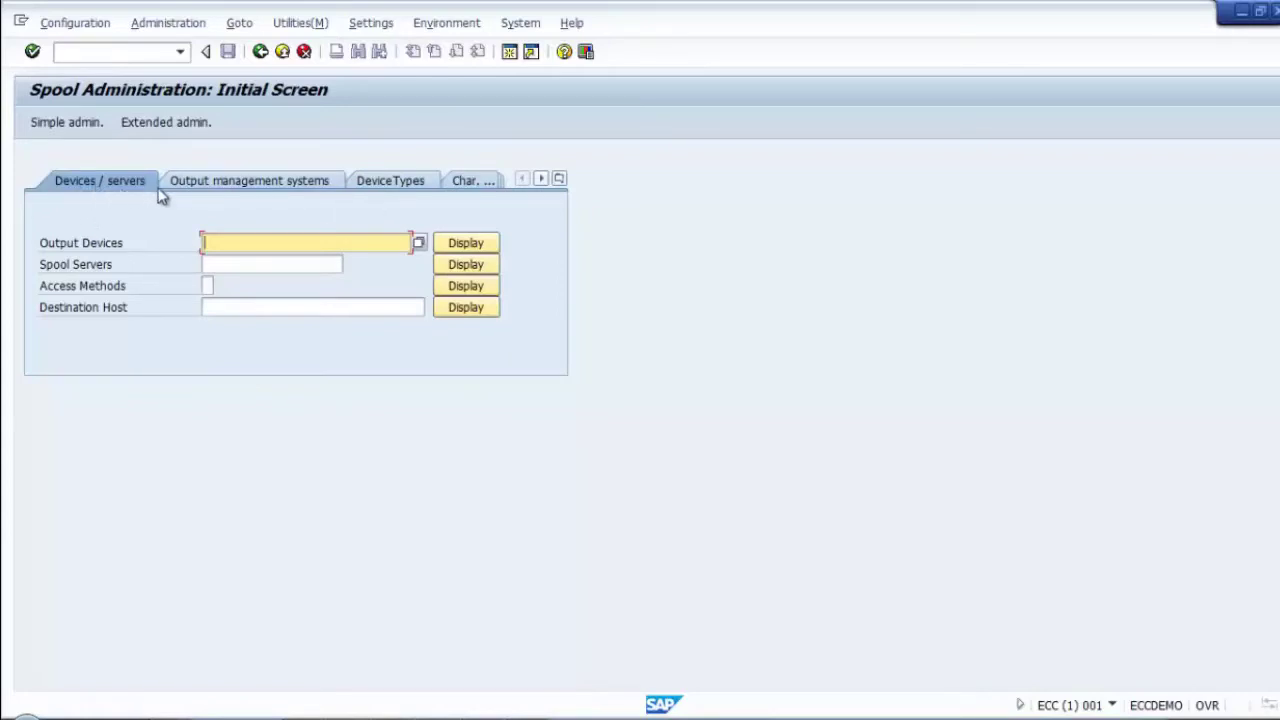
click(224, 183)
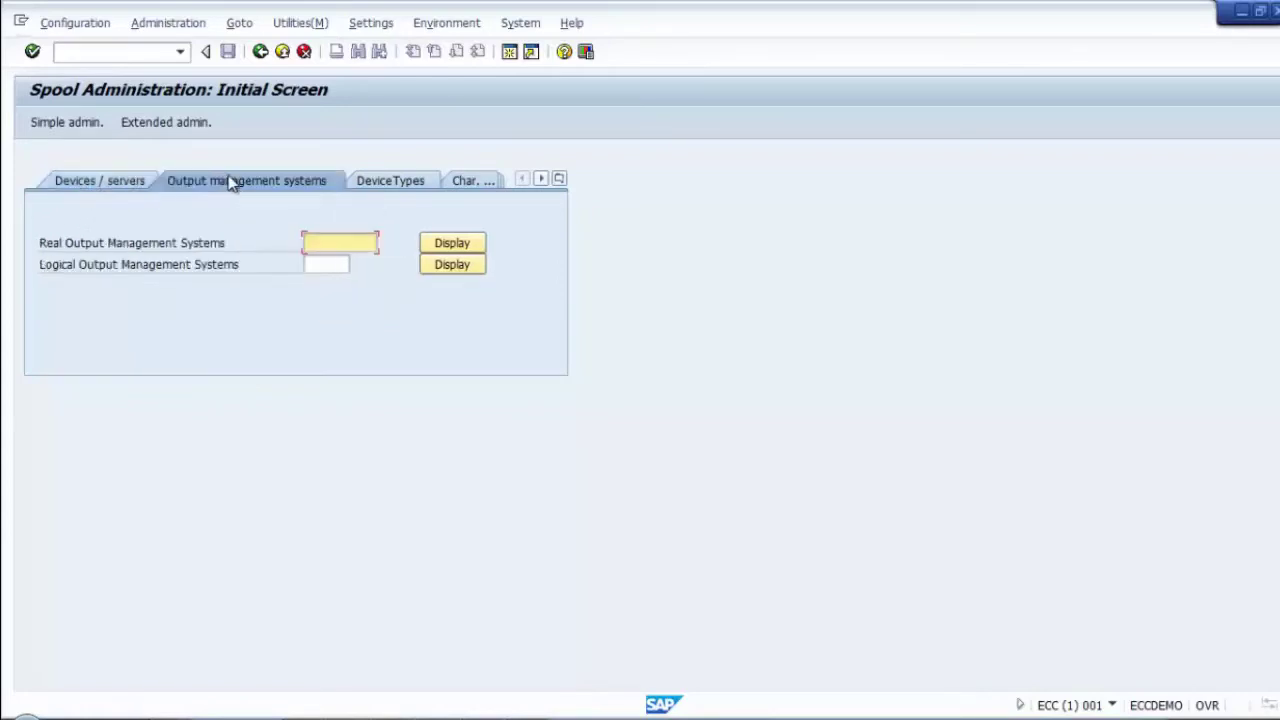
click(382, 194)
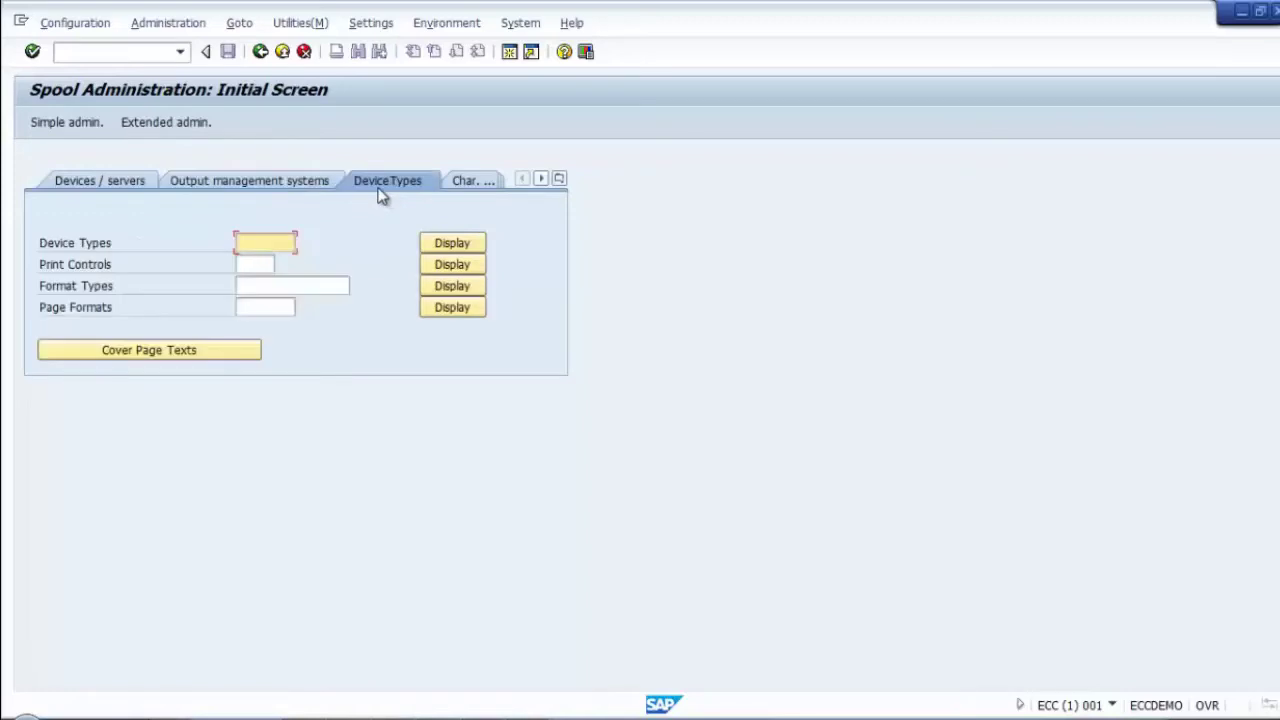
click(471, 184)
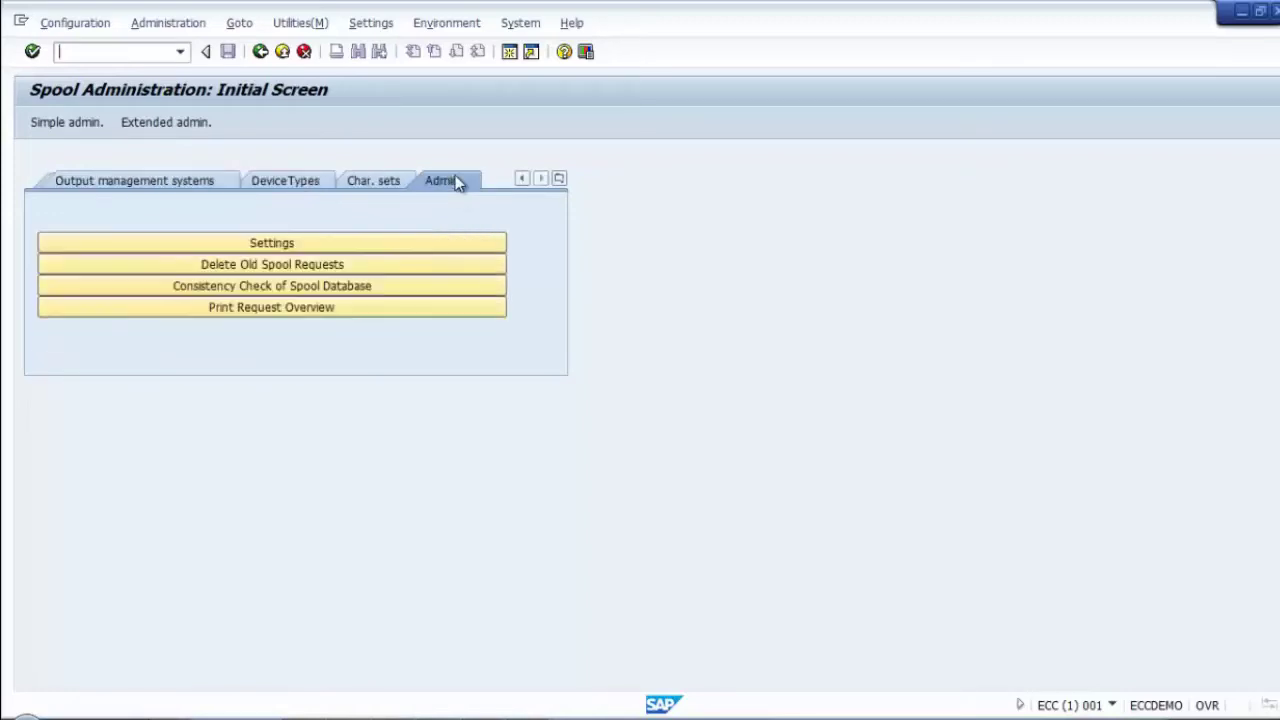
click(470, 182)
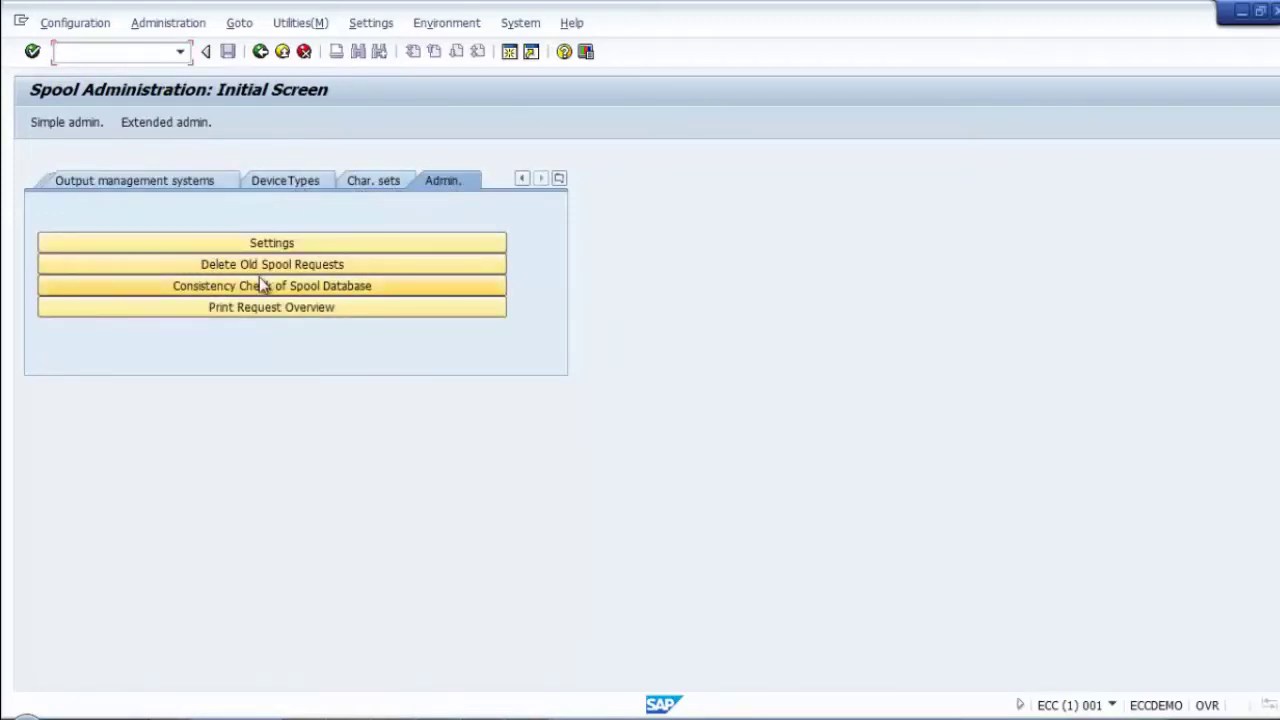
click(294, 180)
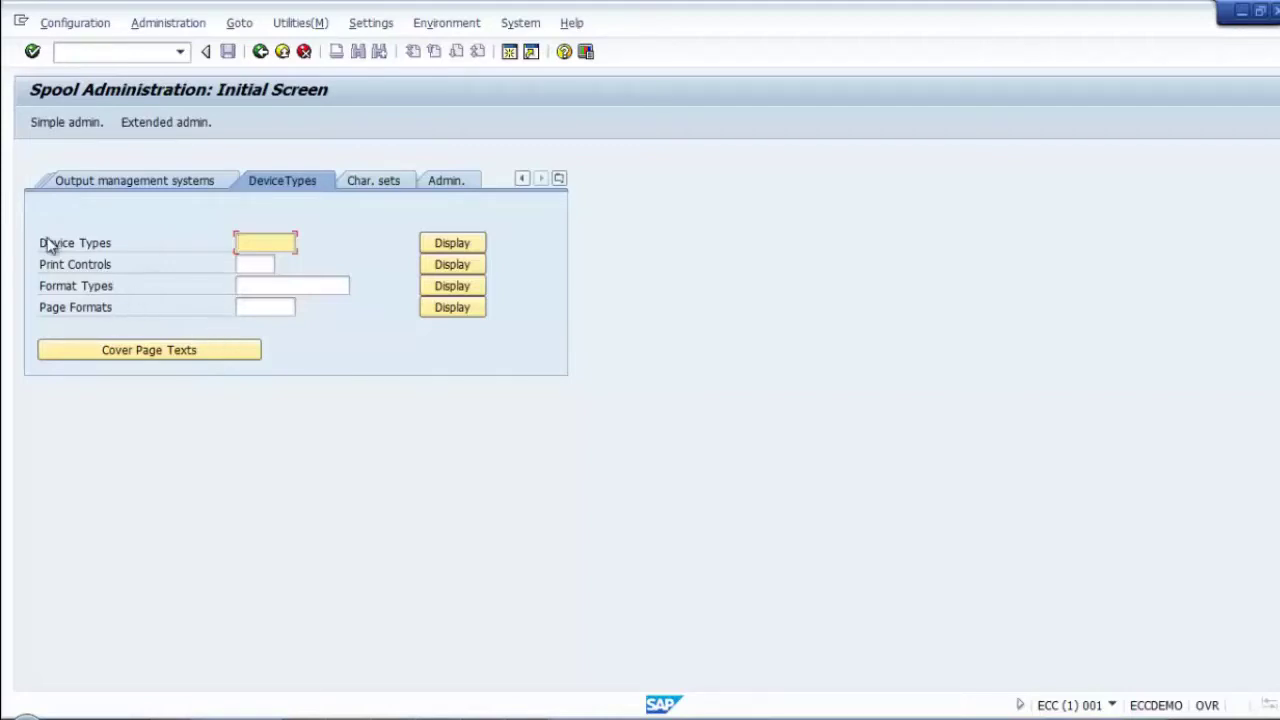
click(262, 264)
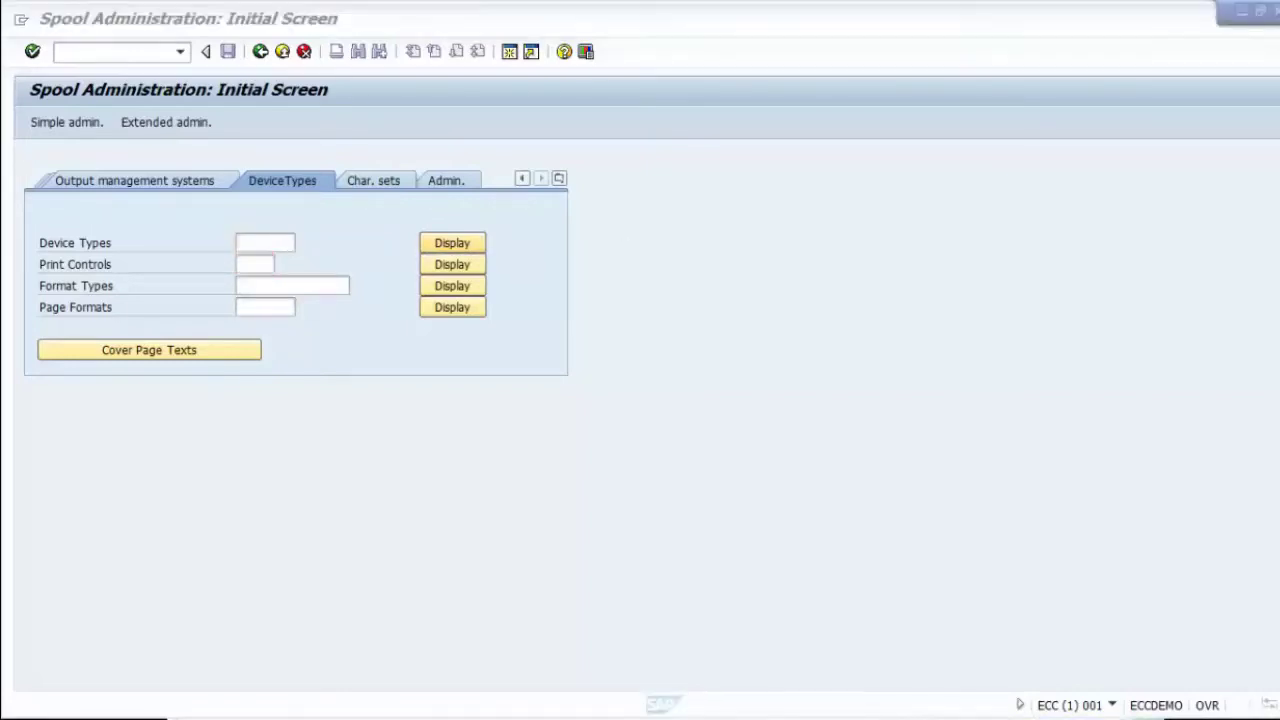
click(257, 265)
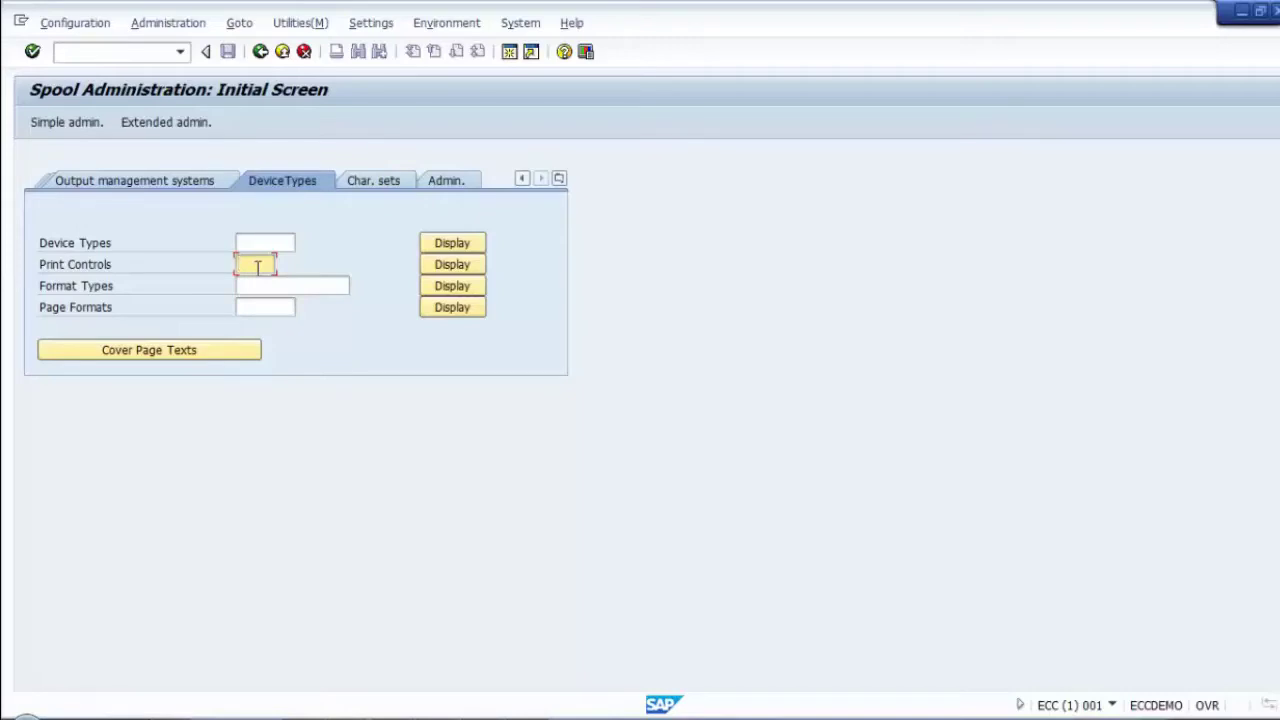
click(260, 281)
Step: Display the Page Formats list (ANY, DINA4, INCH11 with widths and heights)
click(265, 307)
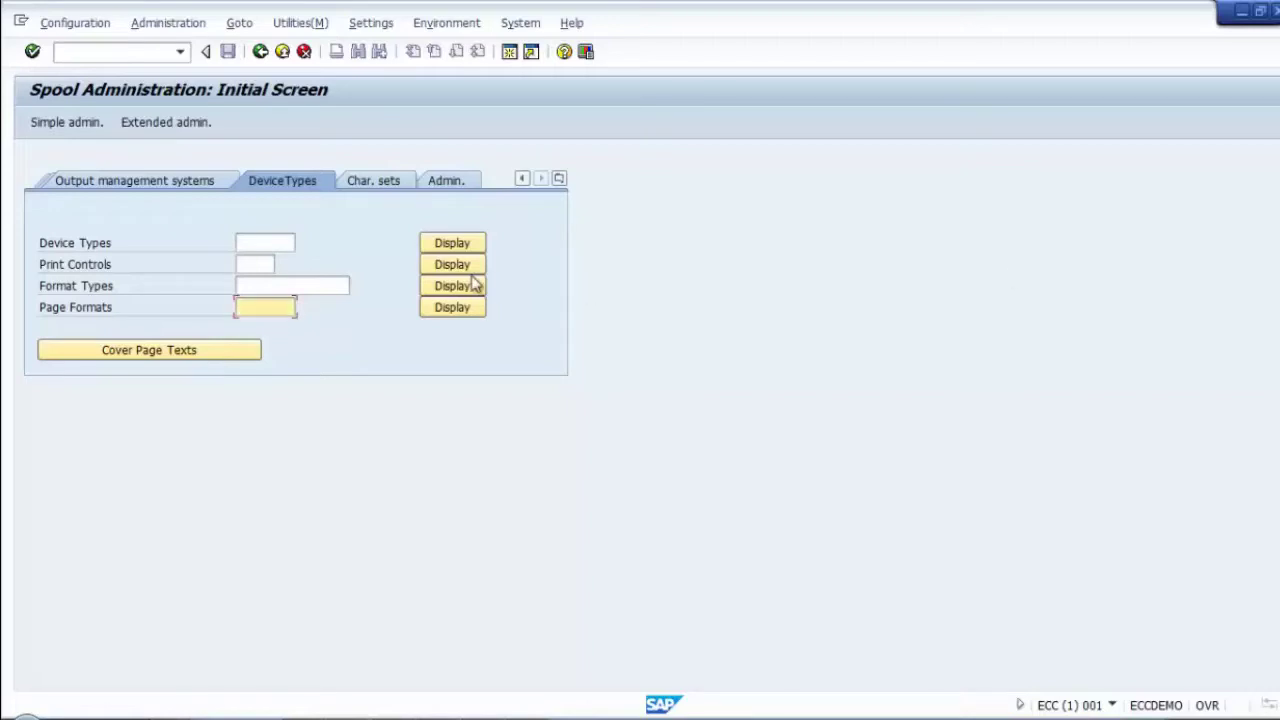
click(253, 288)
click(263, 264)
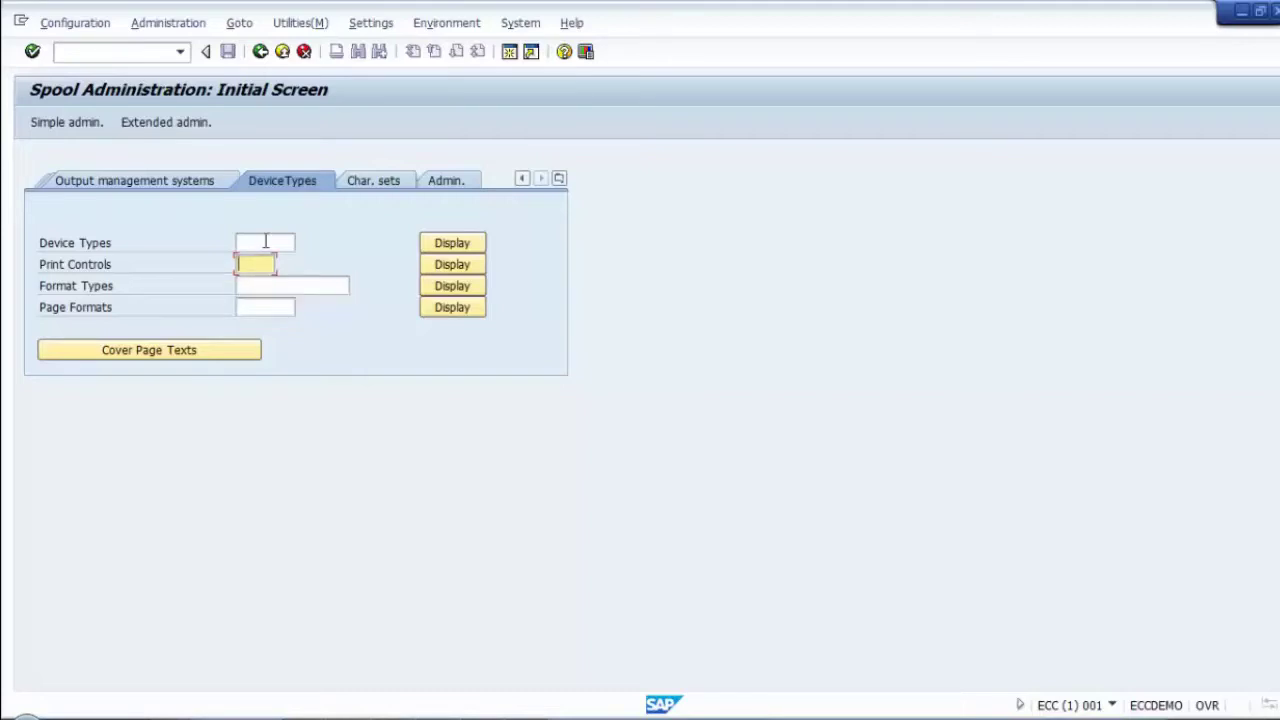
click(265, 242)
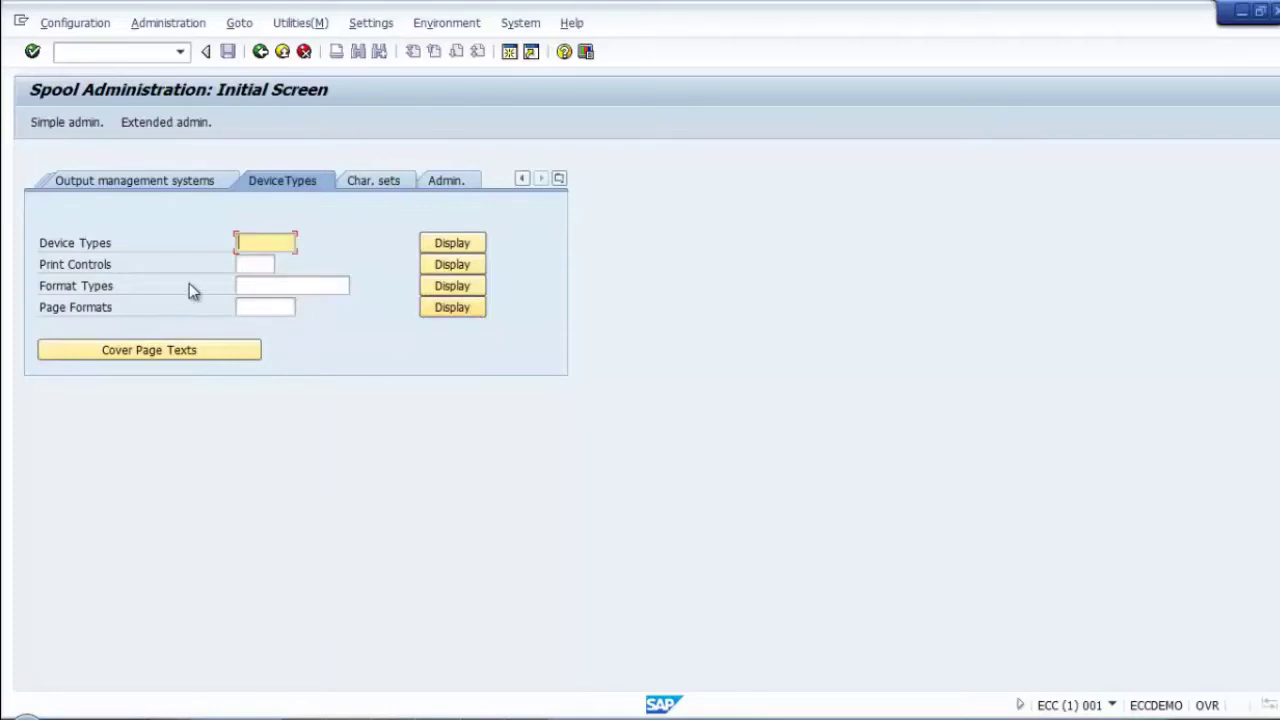
click(262, 288)
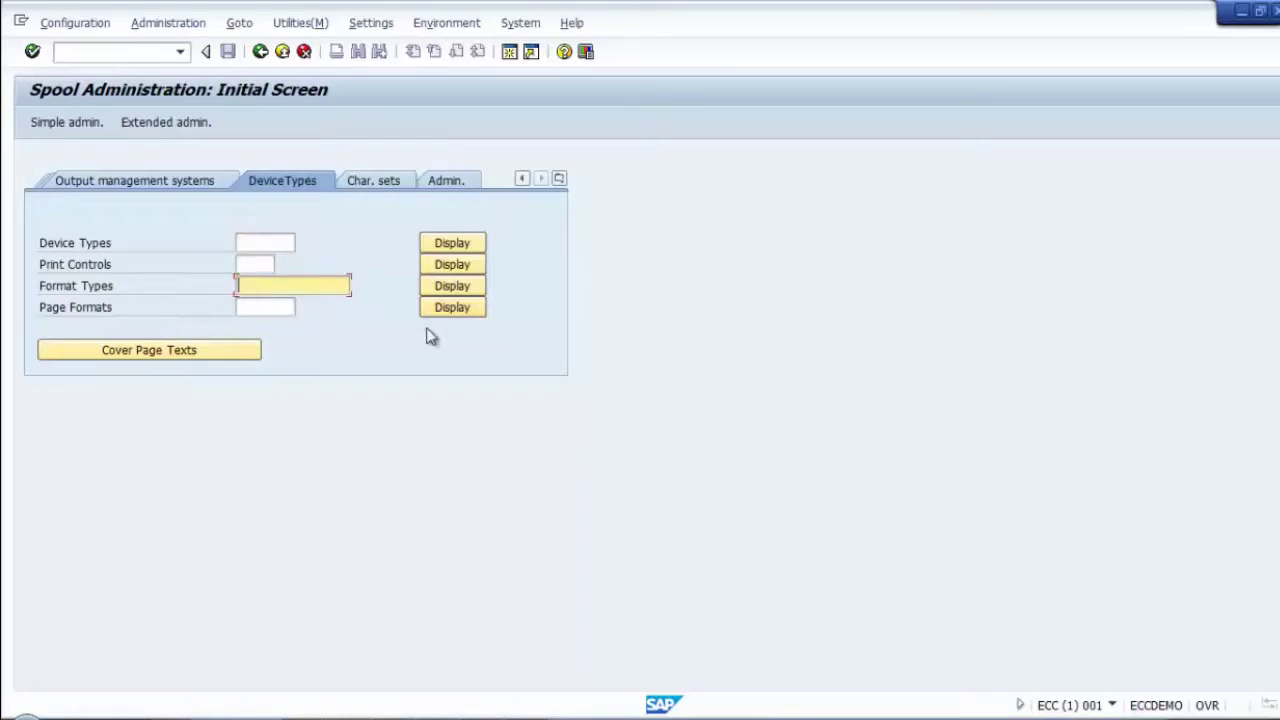
click(272, 310)
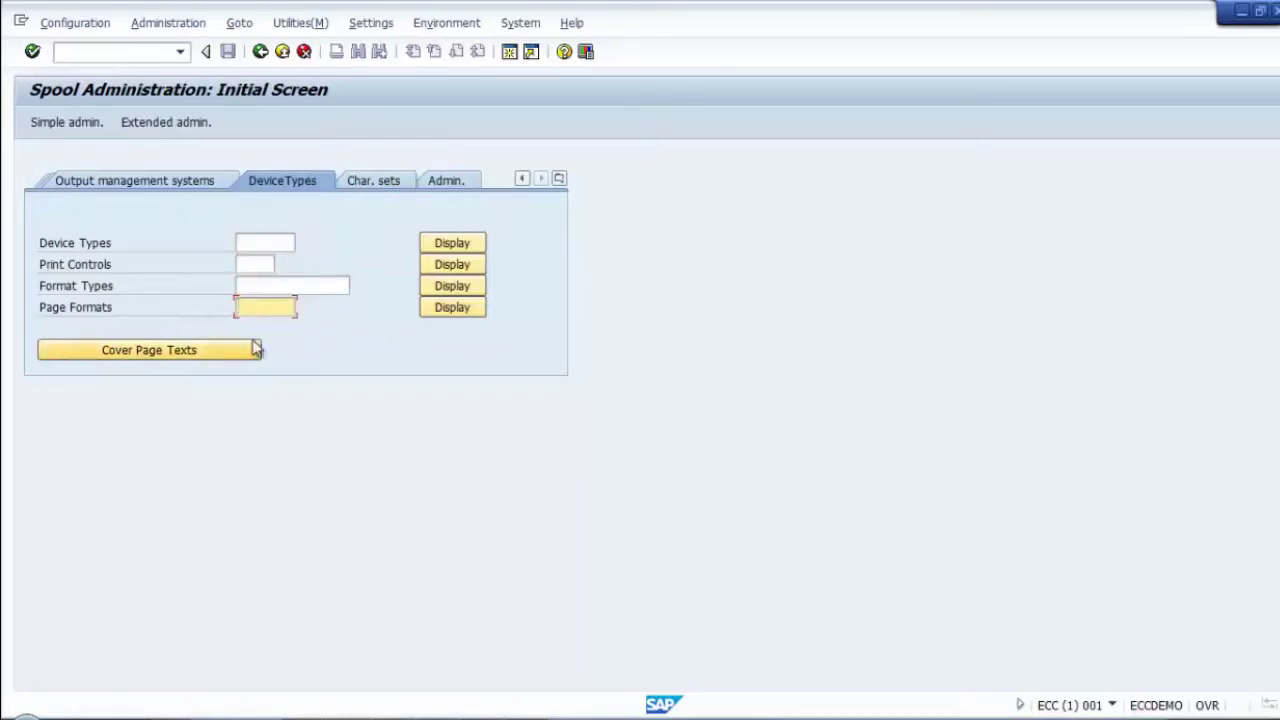
click(475, 312)
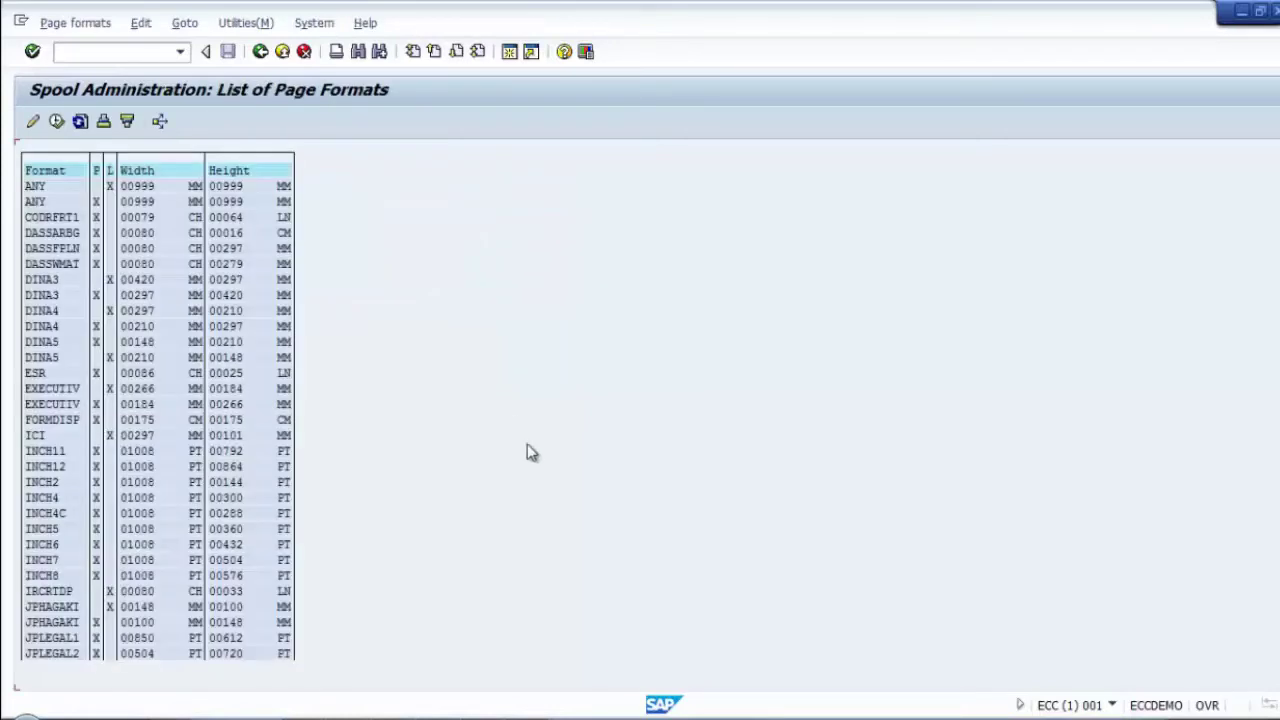
Step: In change mode, create a new page format named Z_TR_PF
click(32, 121)
click(184, 121)
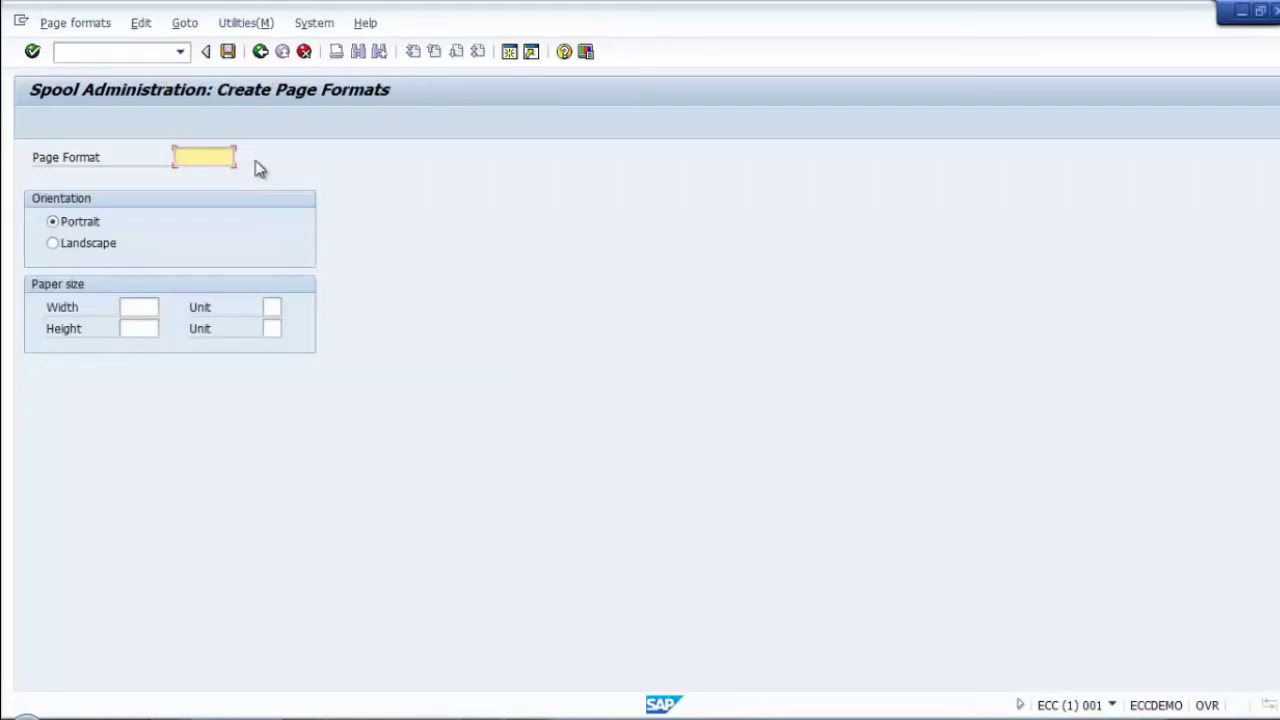
text(Z_IR_PF)
click(129, 302)
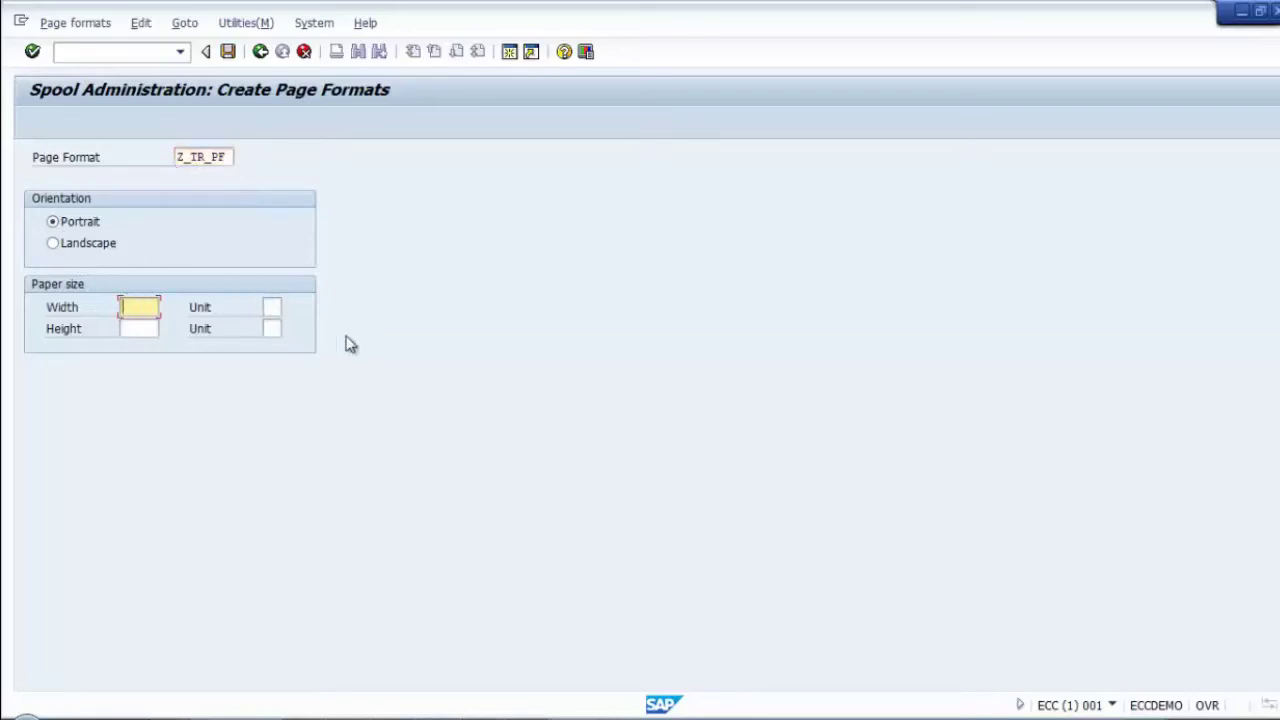
Step: Set the page format width to 100 with unit CH
text(100)
click(270, 304)
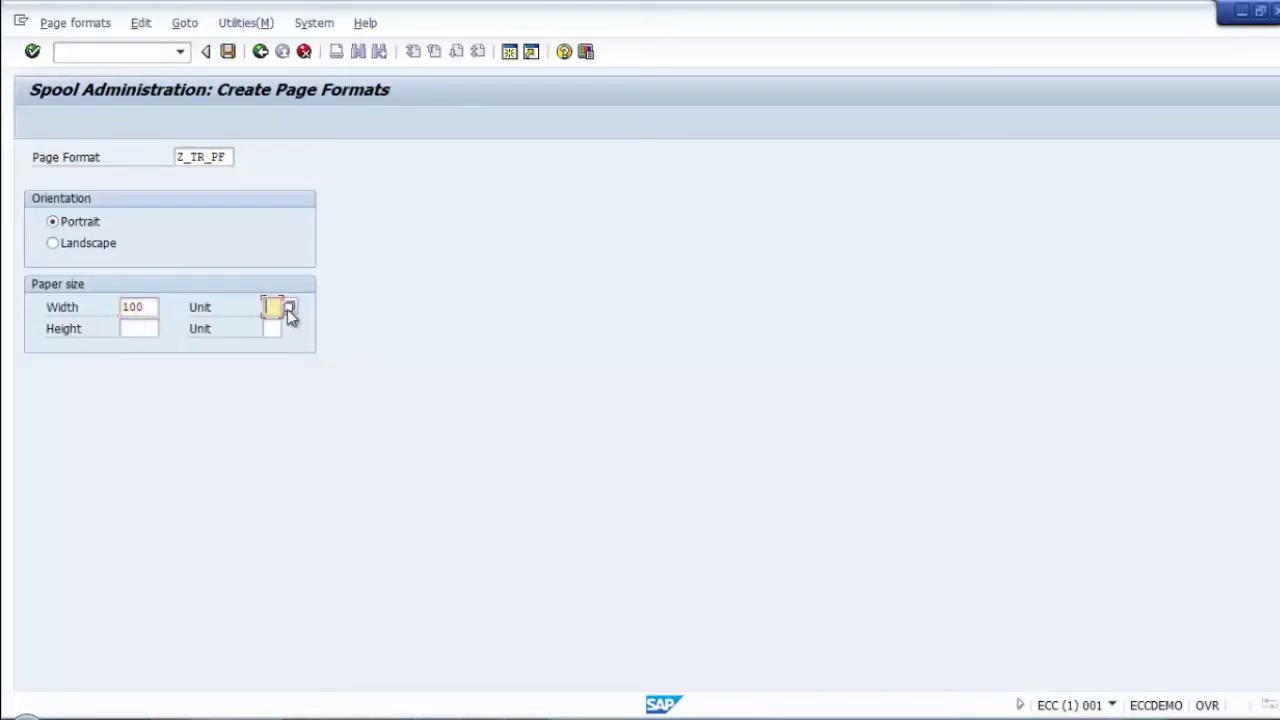
click(288, 308)
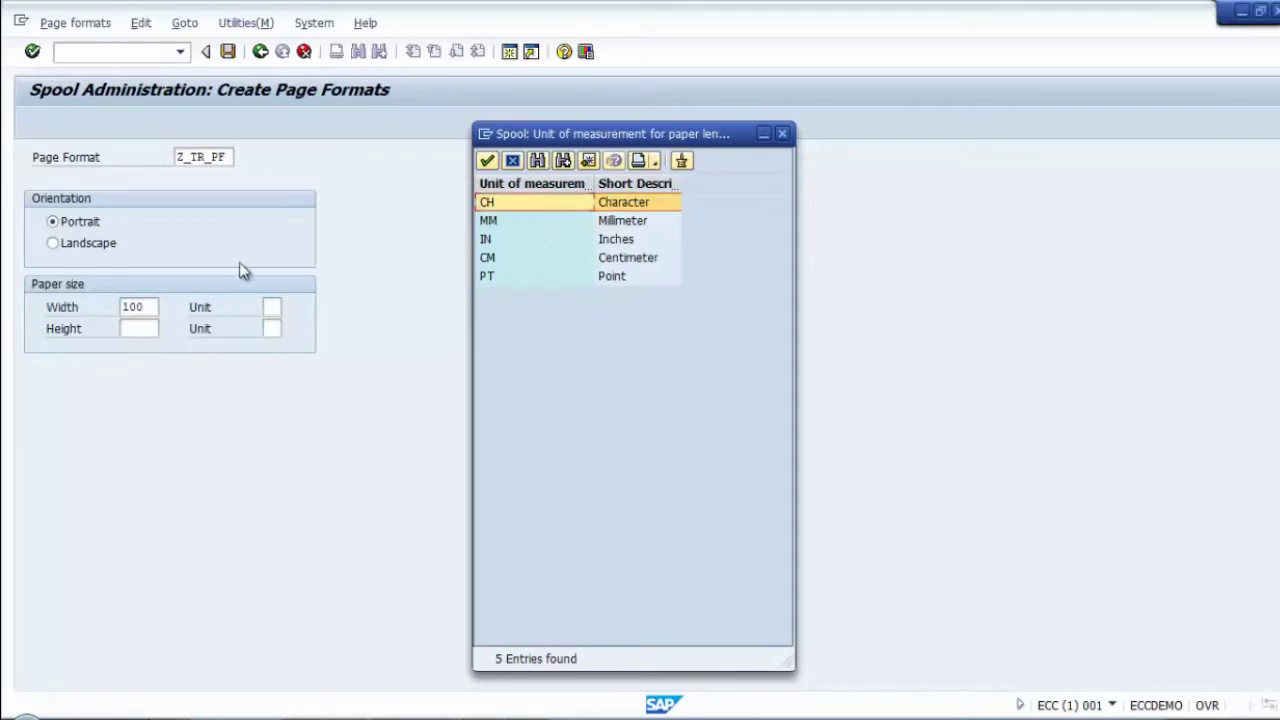
click(492, 220)
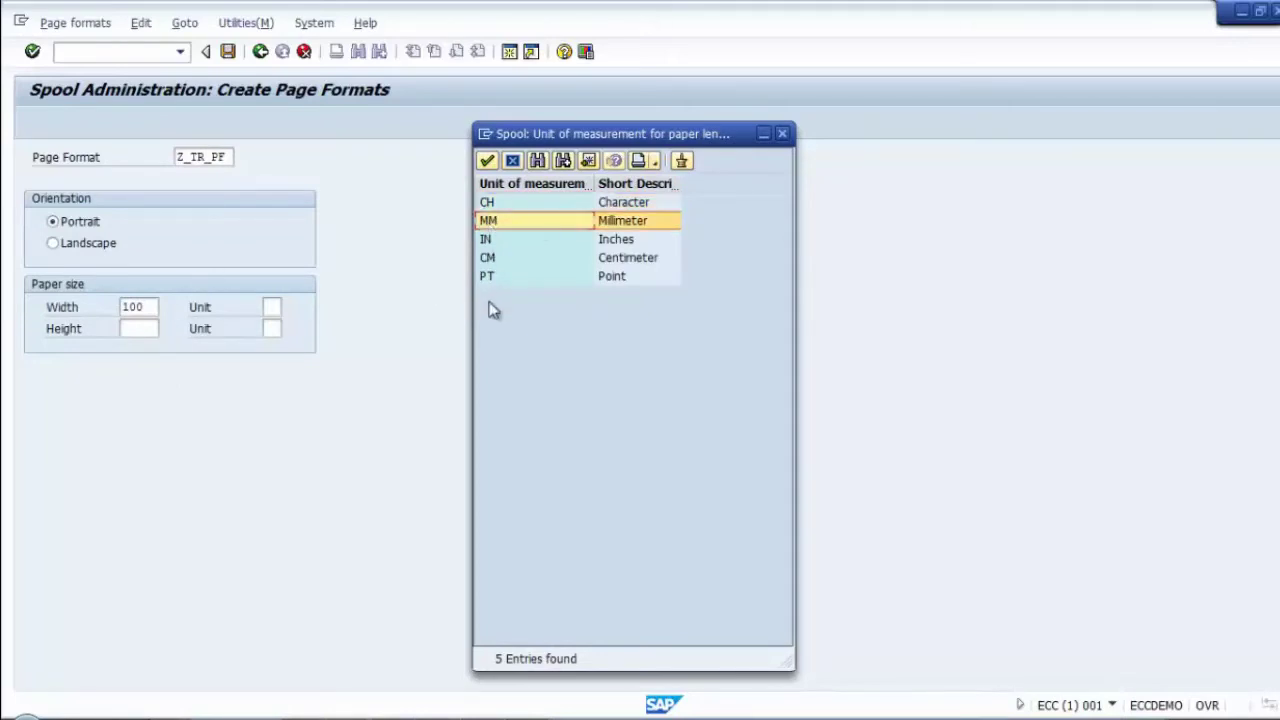
click(494, 243)
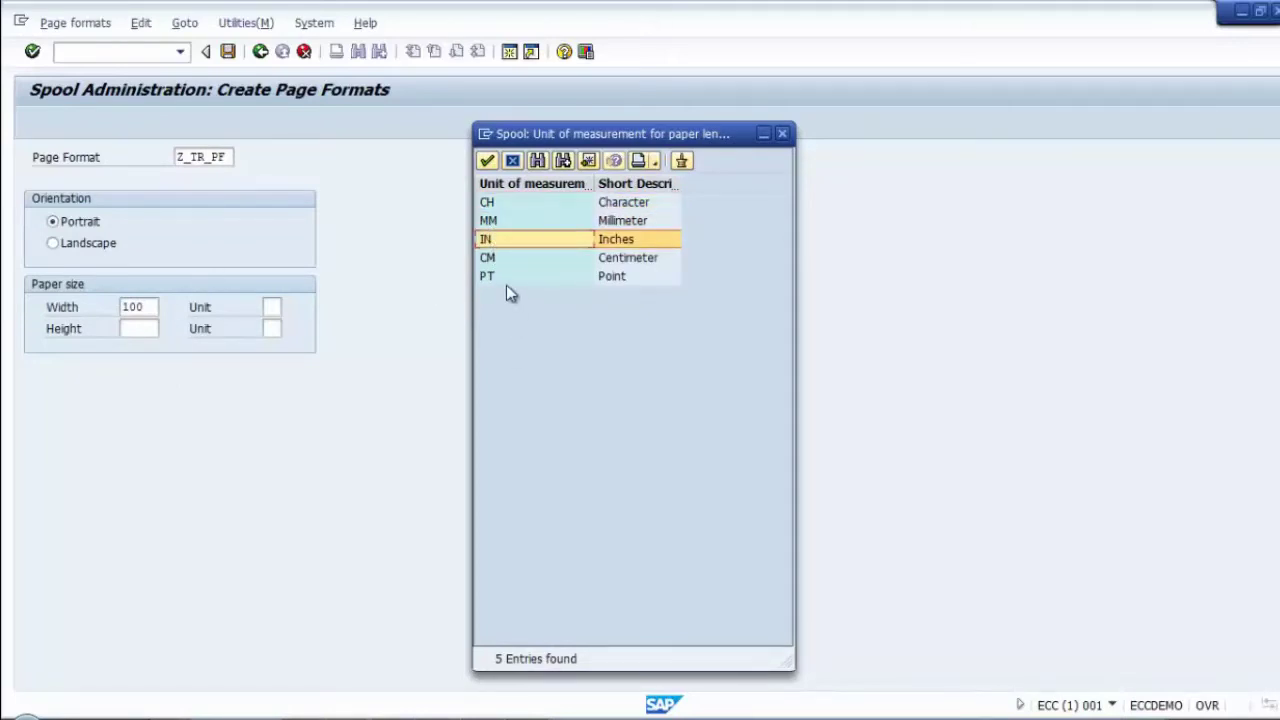
click(498, 276)
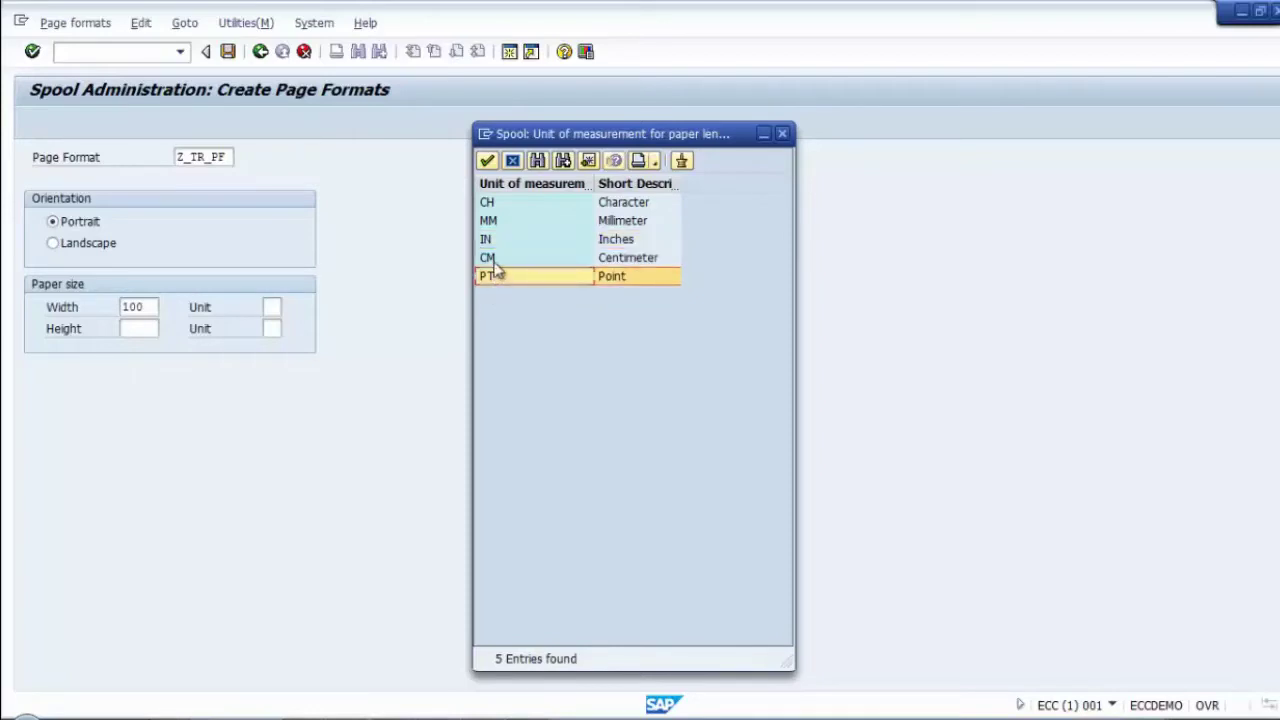
click(494, 260)
click(492, 205)
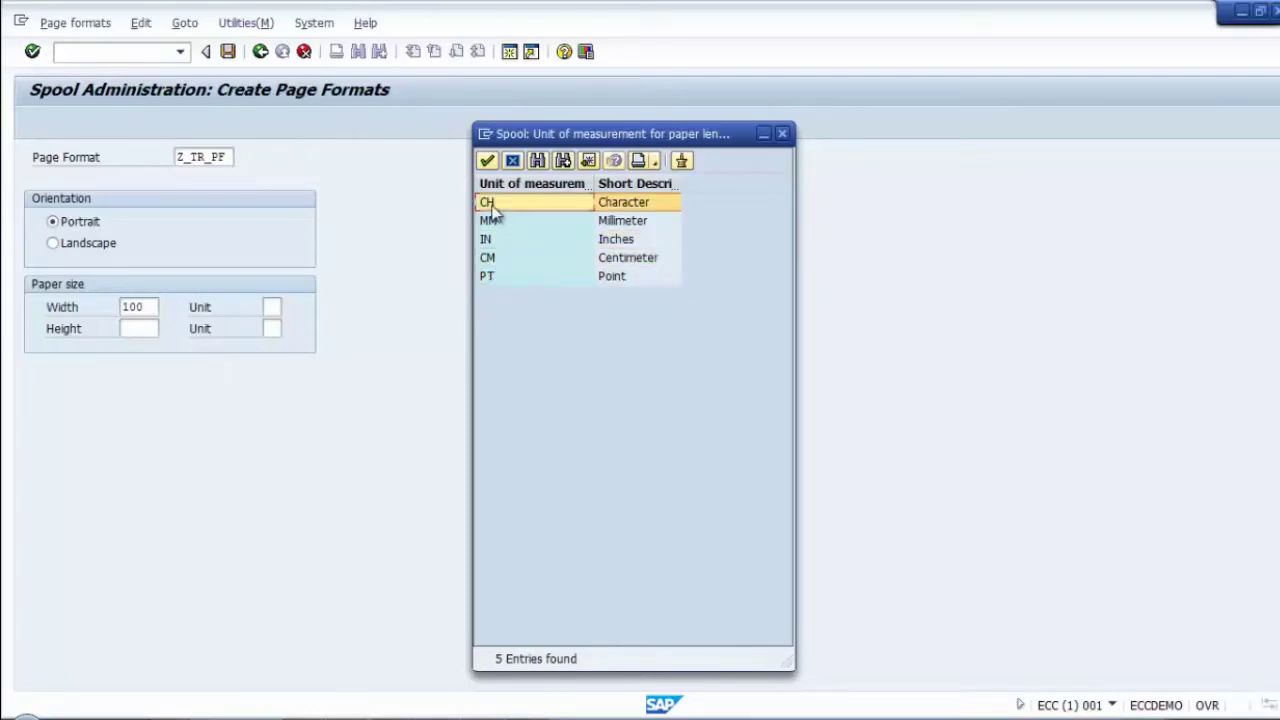
double_click(492, 203)
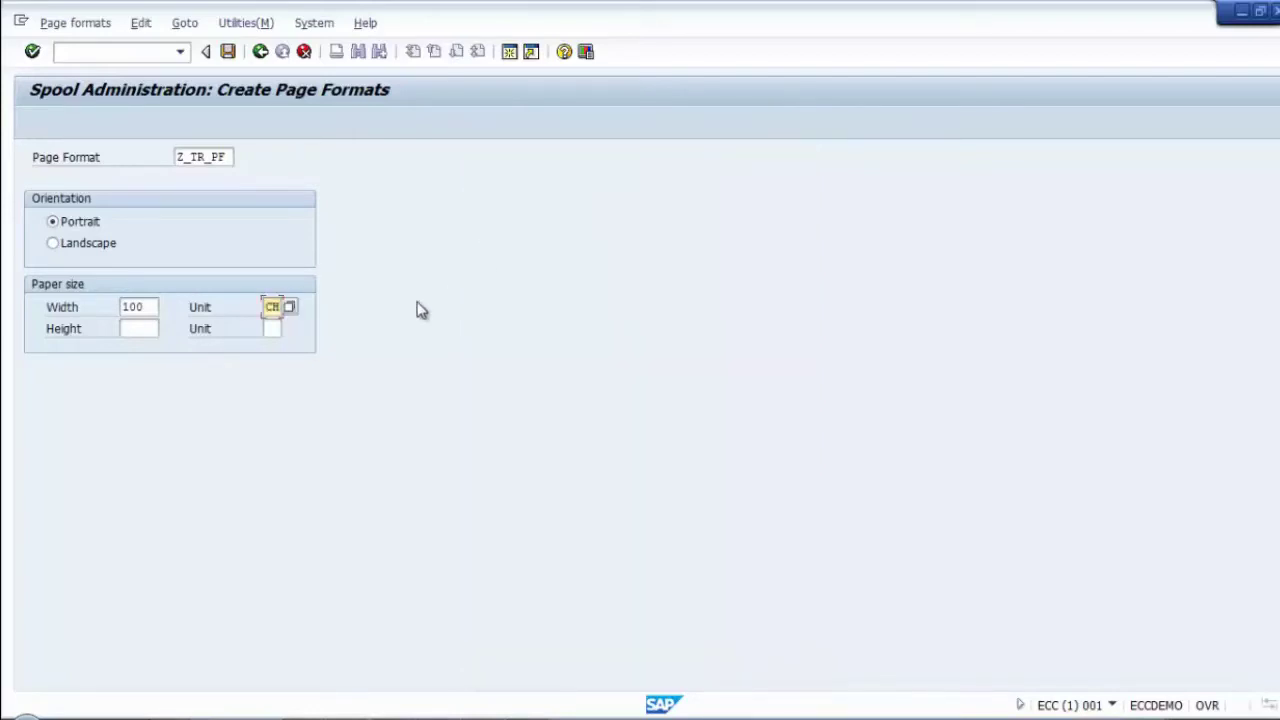
Step: Set the page format height to 300 with unit LN
click(148, 328)
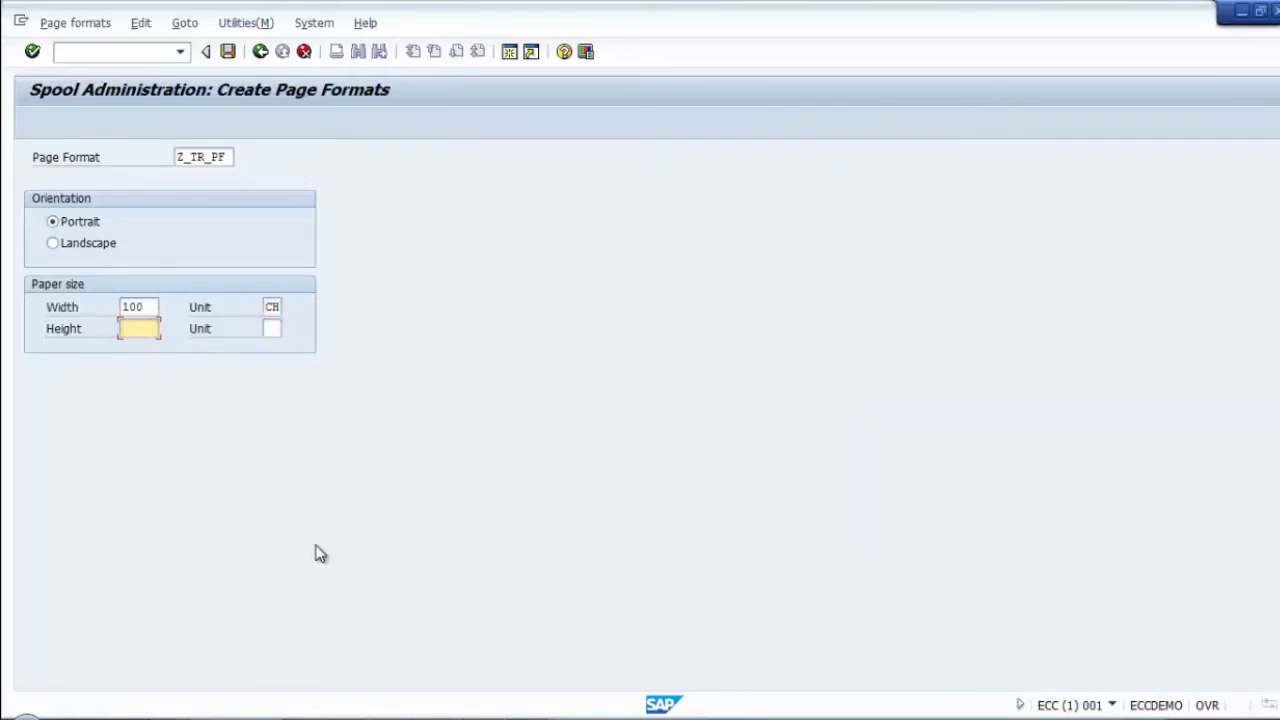
text(300)
click(280, 330)
click(289, 330)
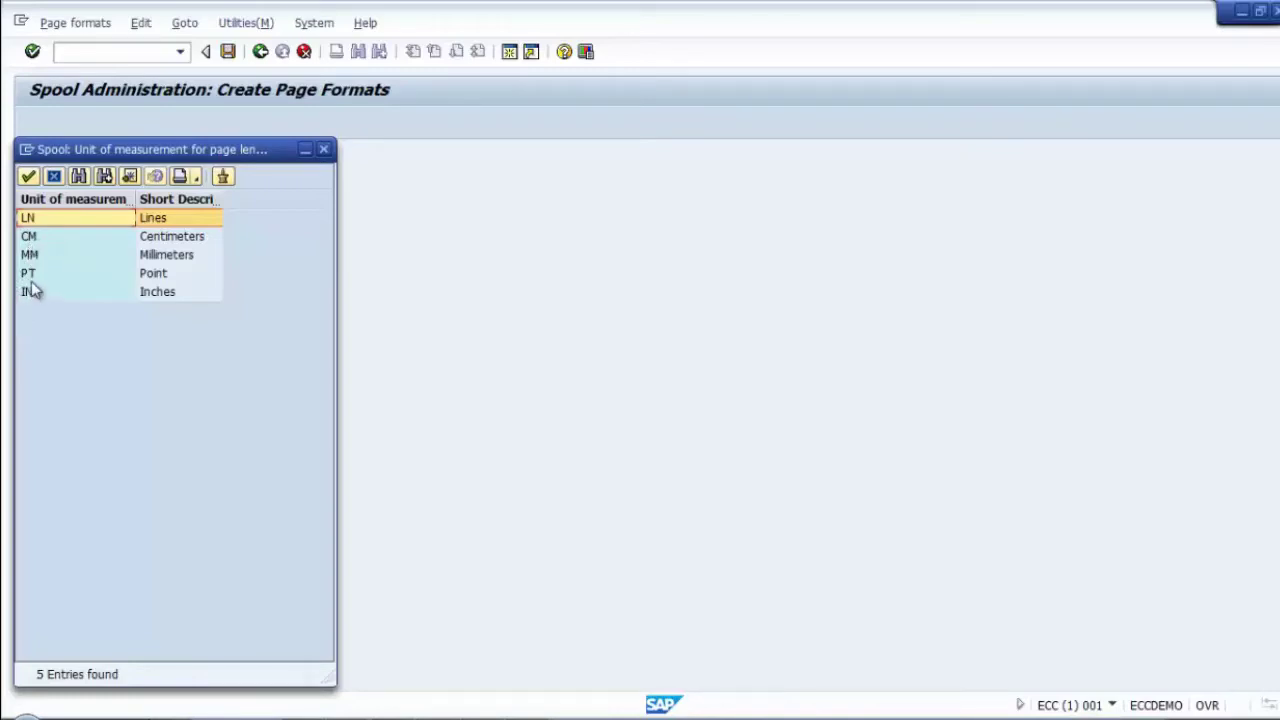
drag(241, 163, 737, 164)
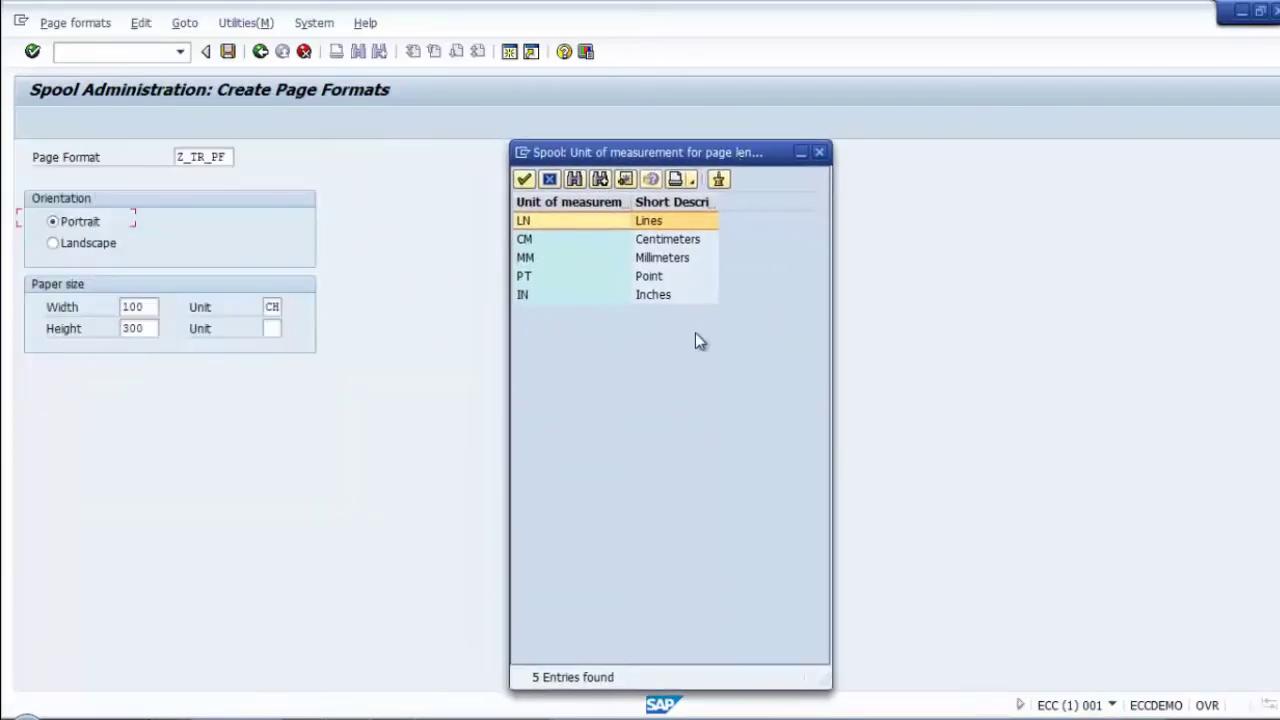
double_click(521, 227)
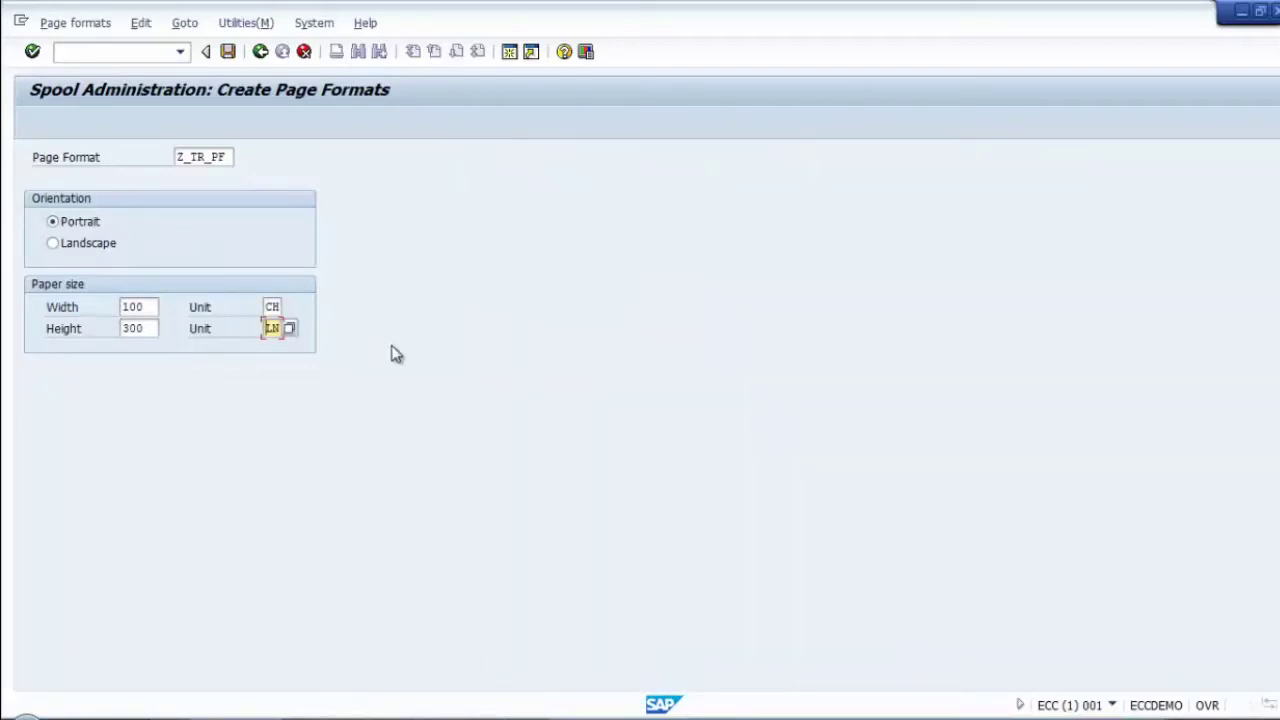
click(288, 330)
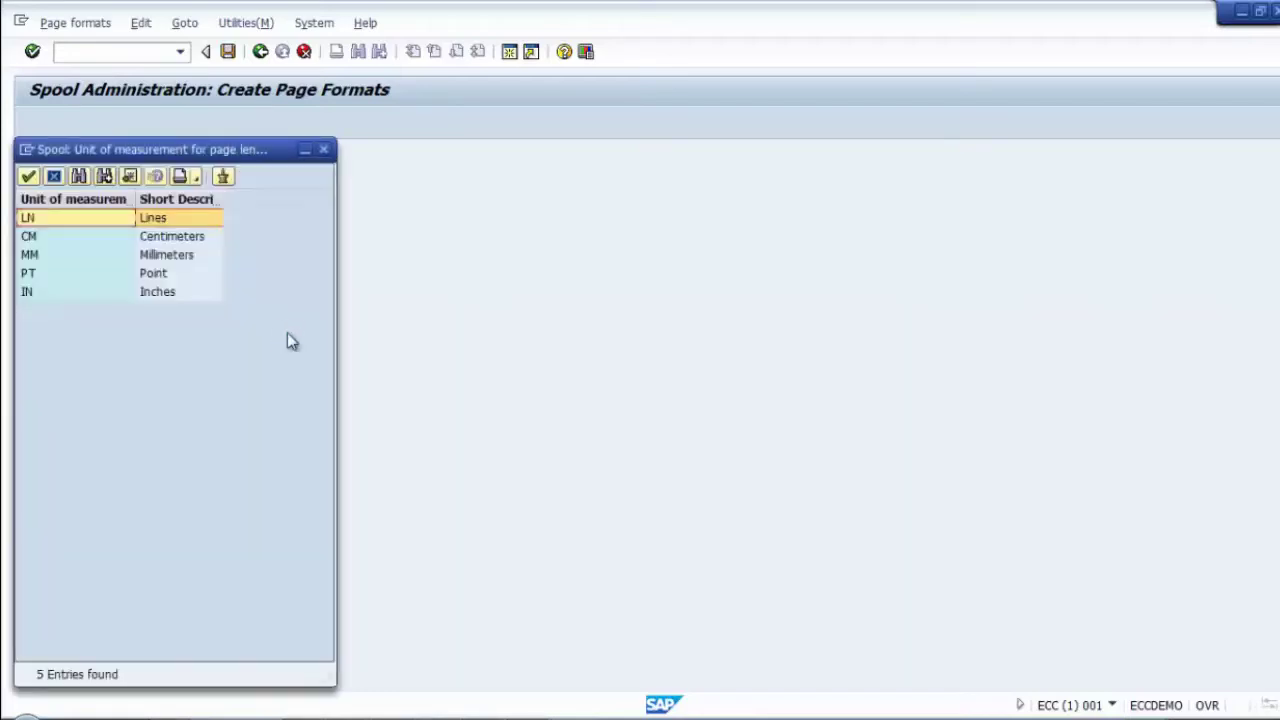
drag(206, 147, 790, 140)
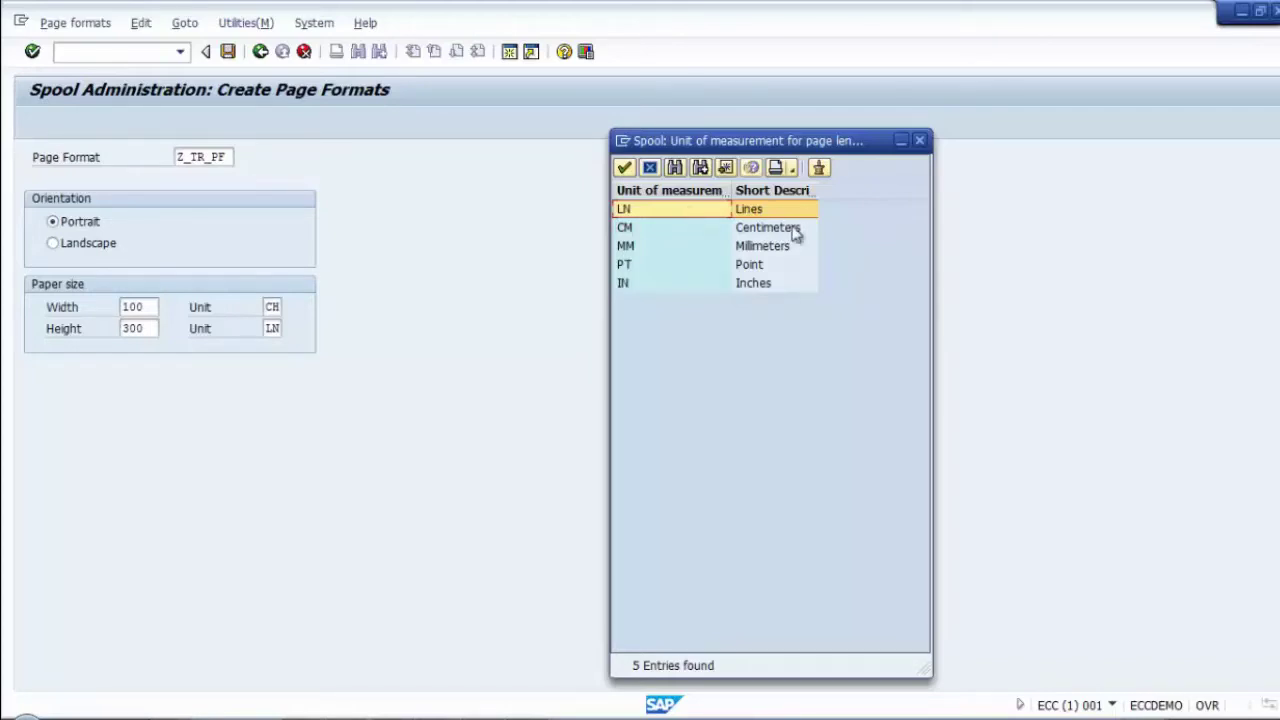
click(629, 167)
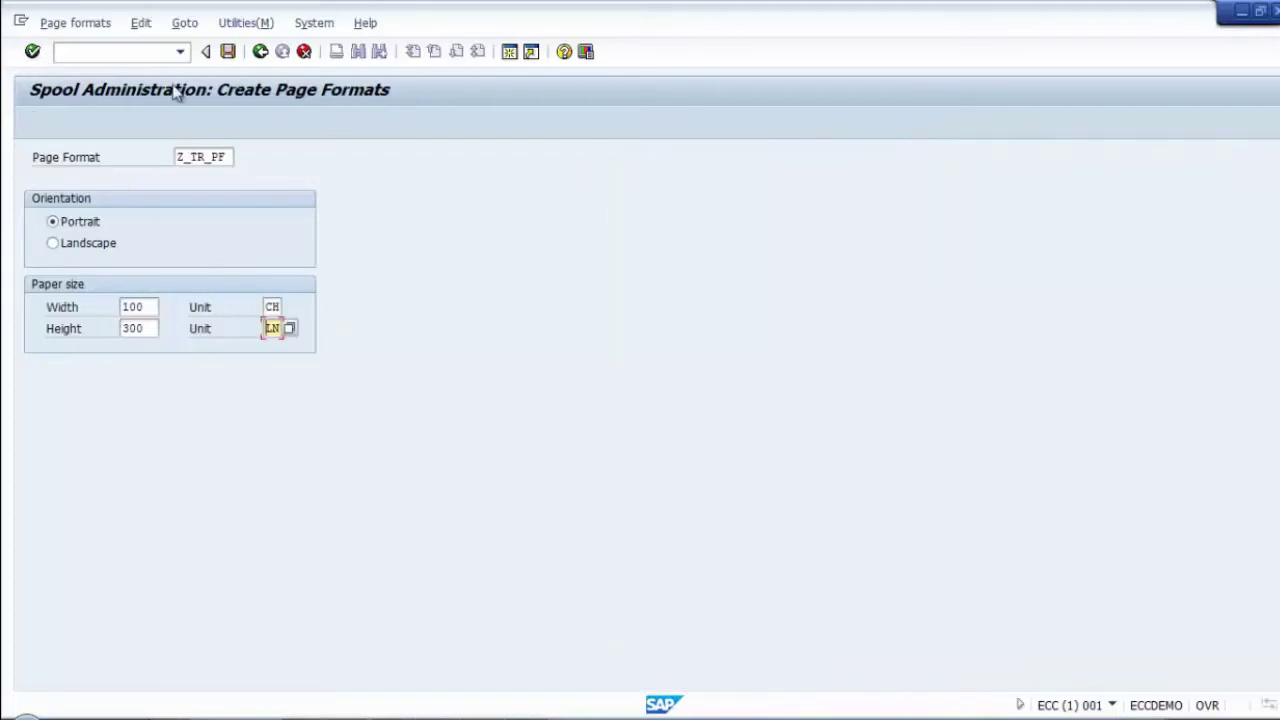
Step: Save Z_TR_PF in package Z001 under a new request 'BC: Training Printer Device Type 01'
click(228, 52)
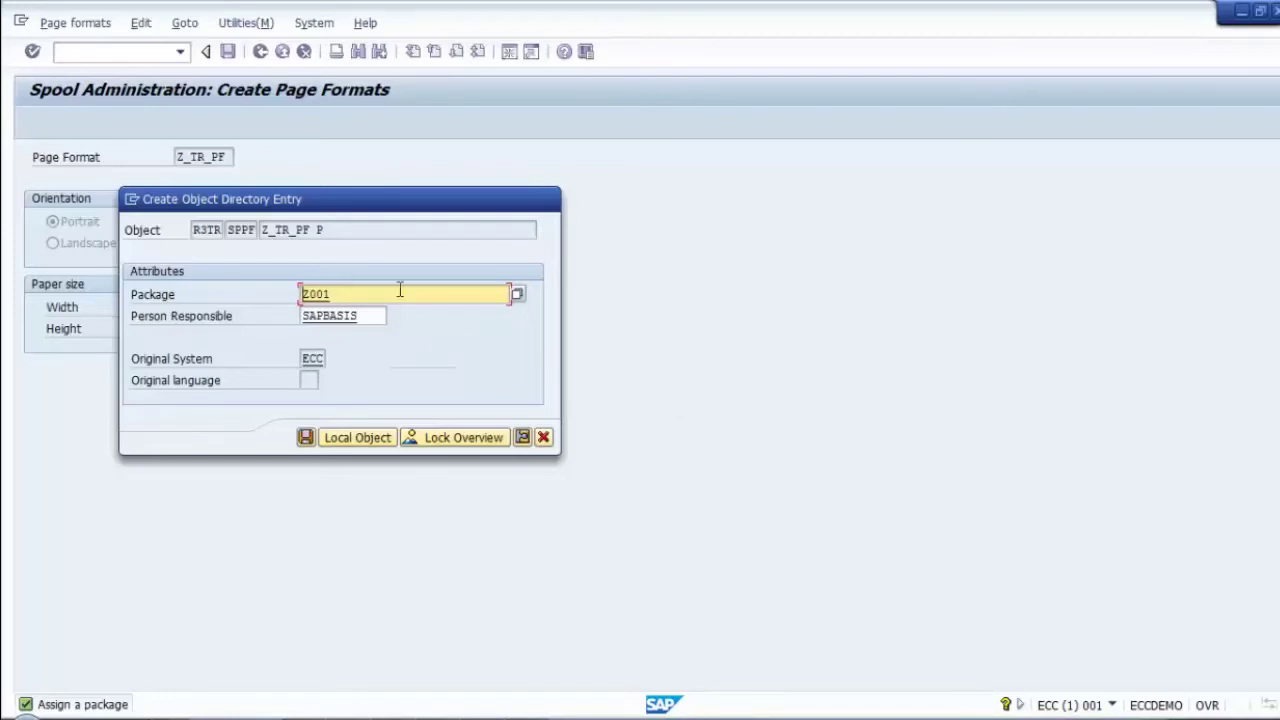
click(305, 438)
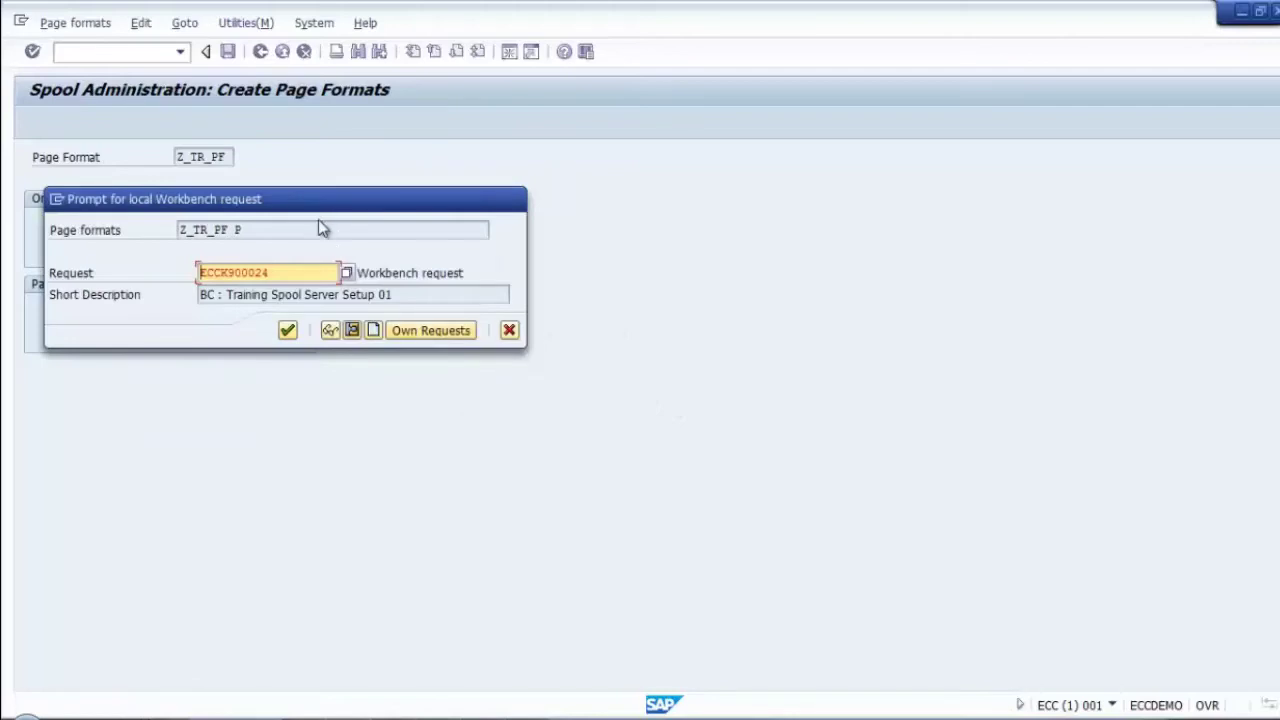
drag(323, 203, 782, 207)
click(831, 336)
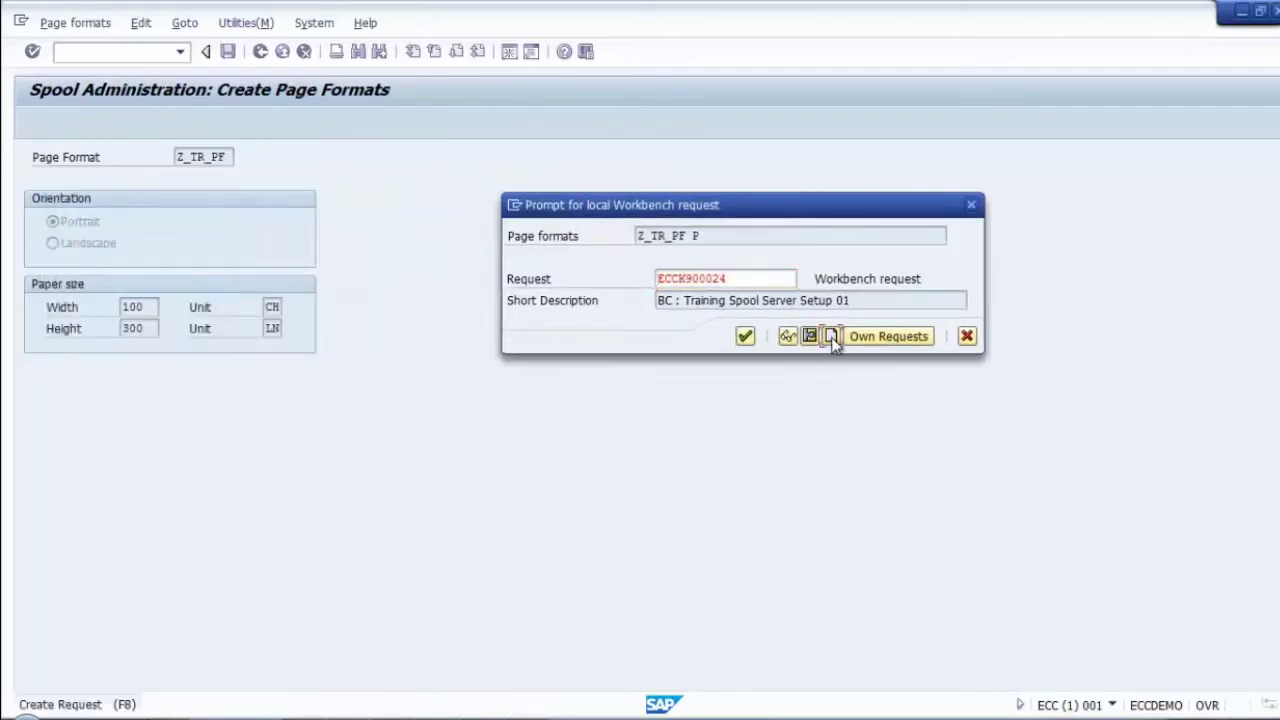
drag(311, 230, 916, 325)
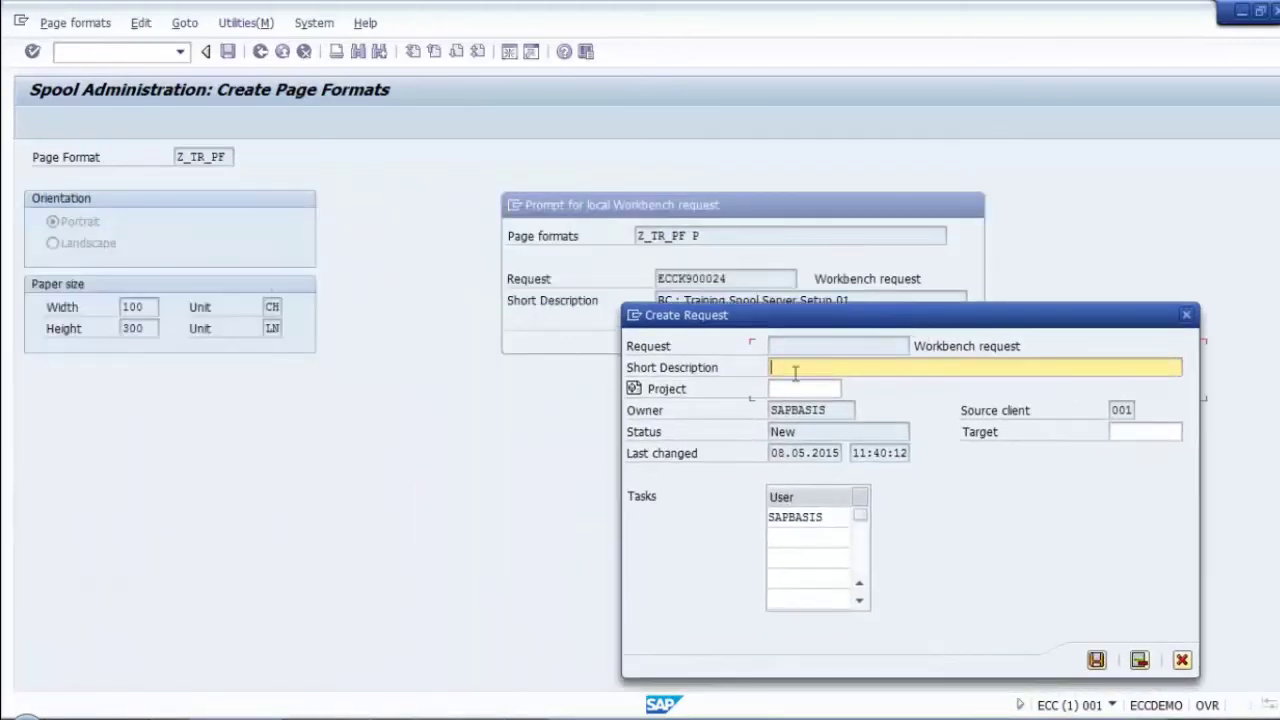
text(BC: Training )
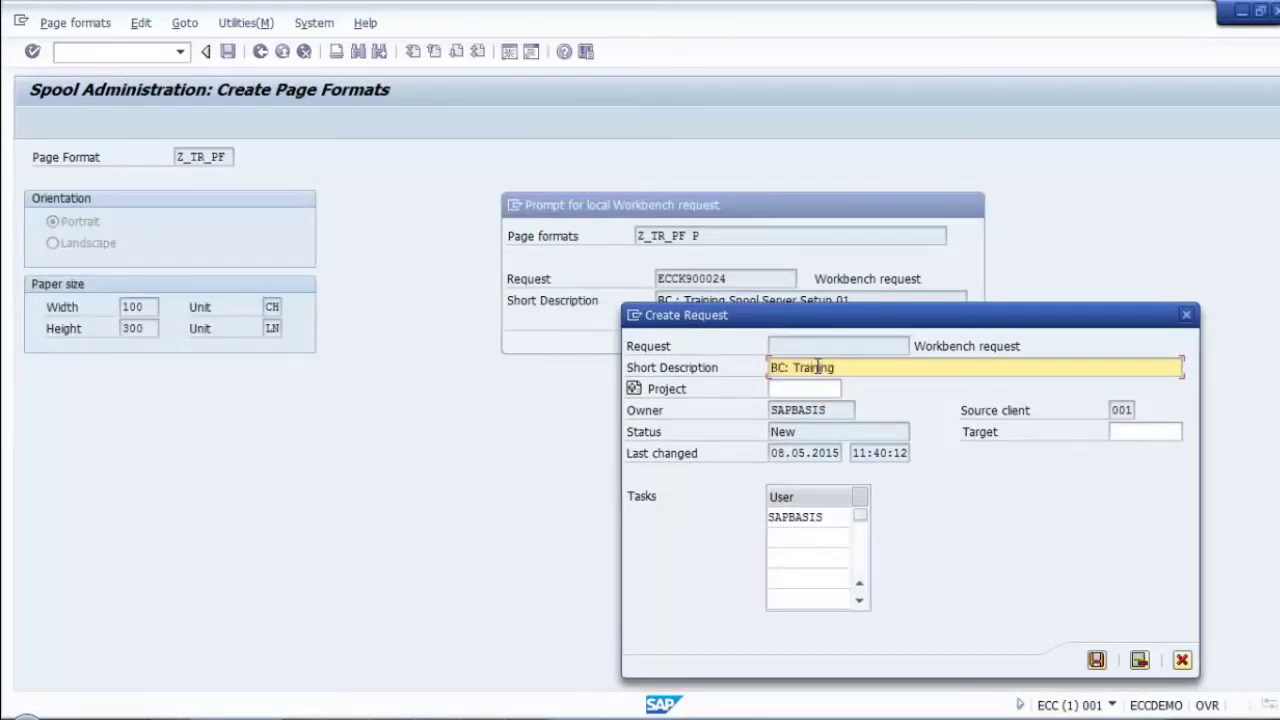
text(Printer Device Ty)
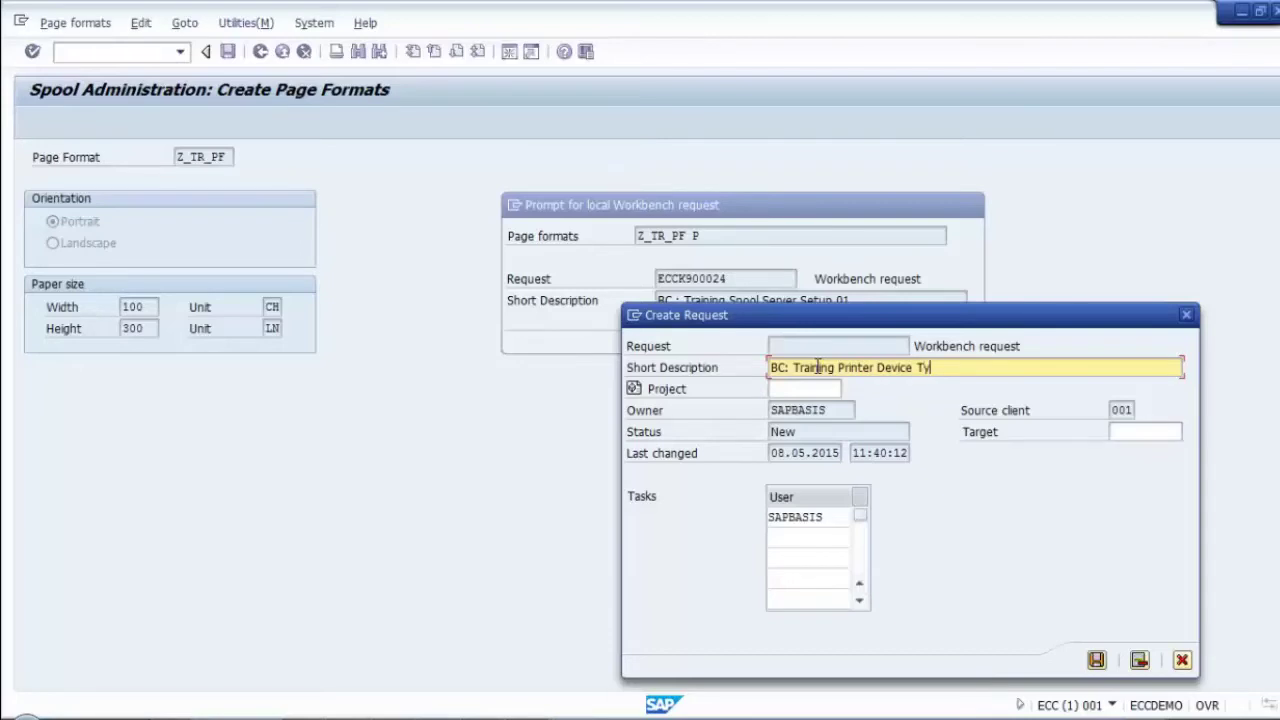
text(pe 01)
click(1096, 660)
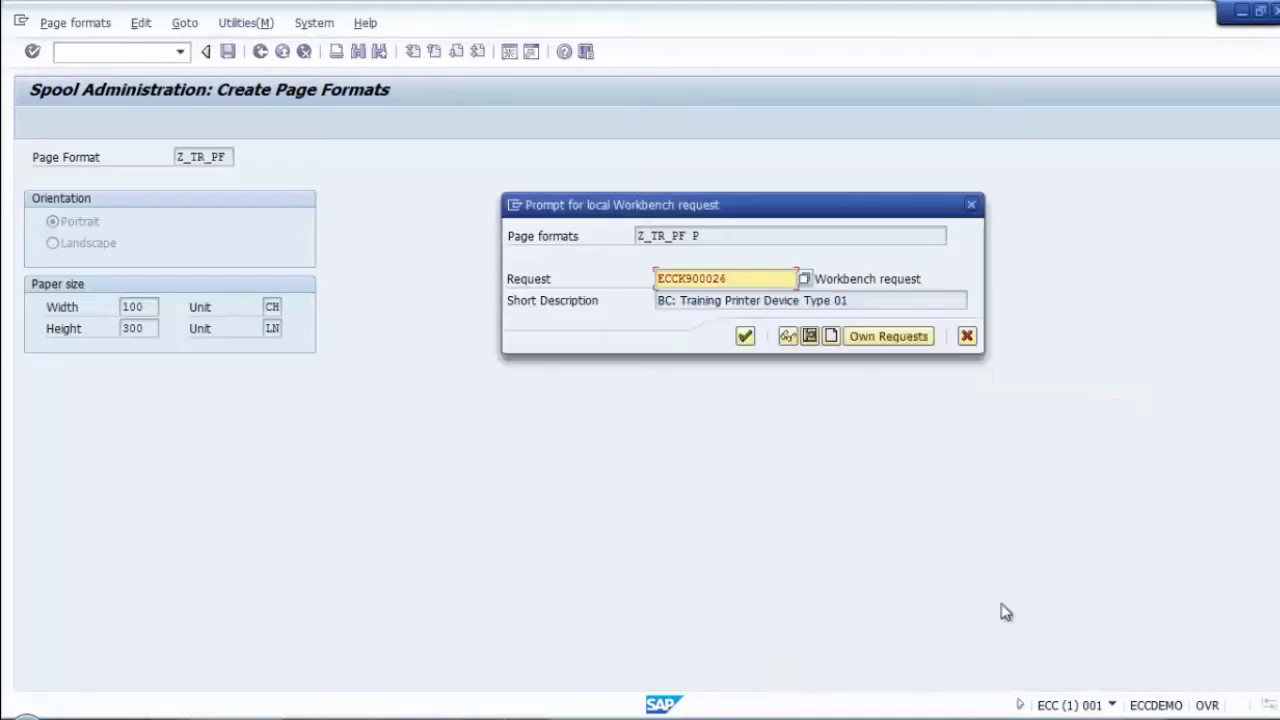
Step: Confirm request ECCK900026, verify Z_TR_PF in the page format list, and return to SPAD's start
click(742, 337)
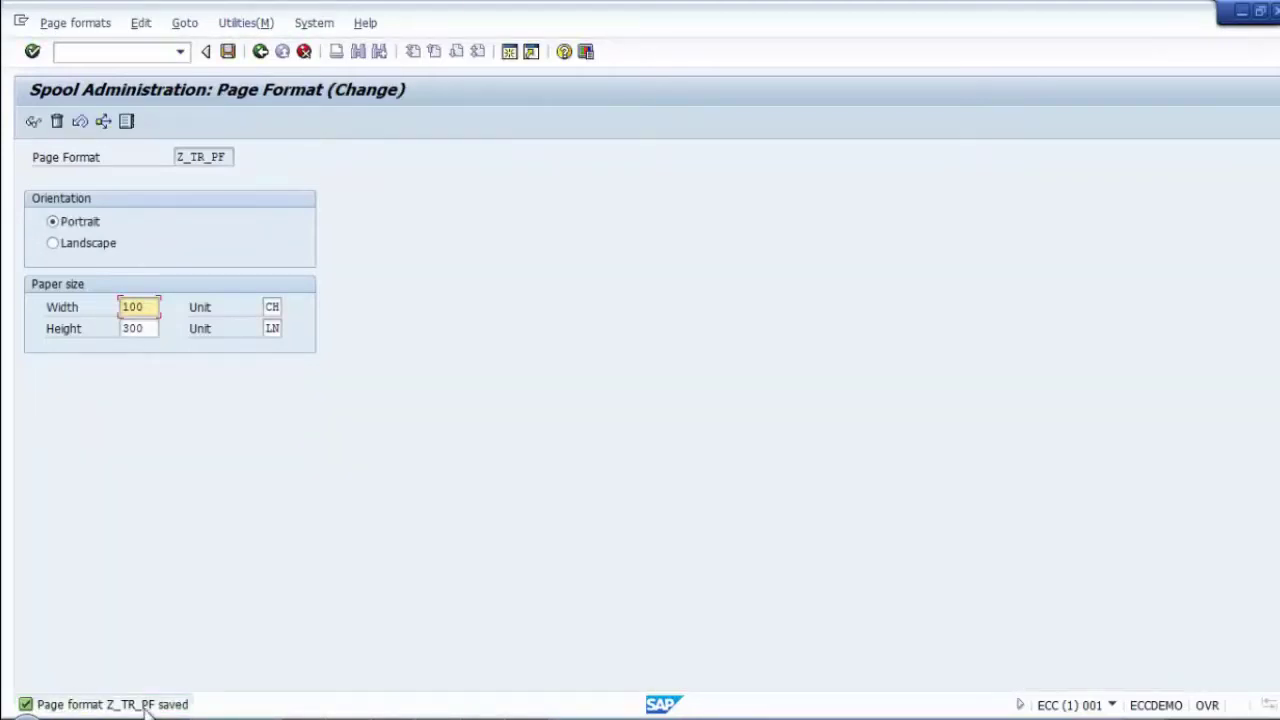
click(260, 51)
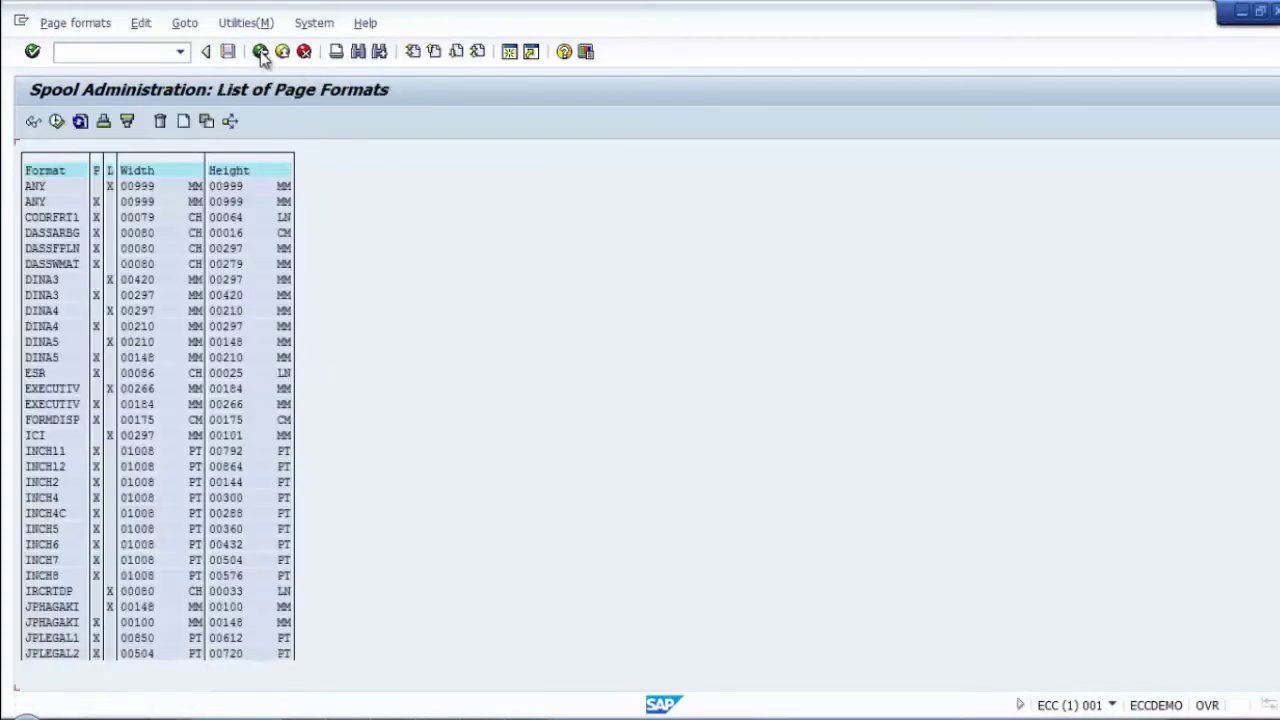
scroll(860, 368, down, 10)
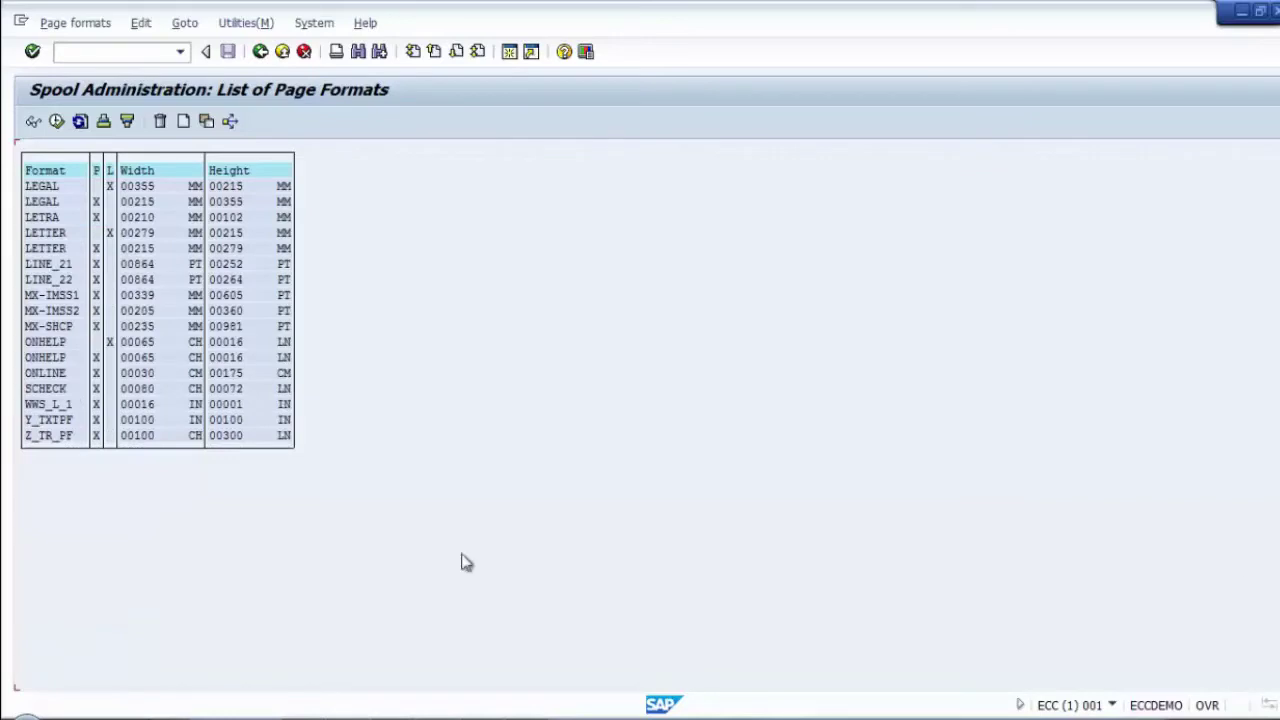
click(43, 441)
click(258, 55)
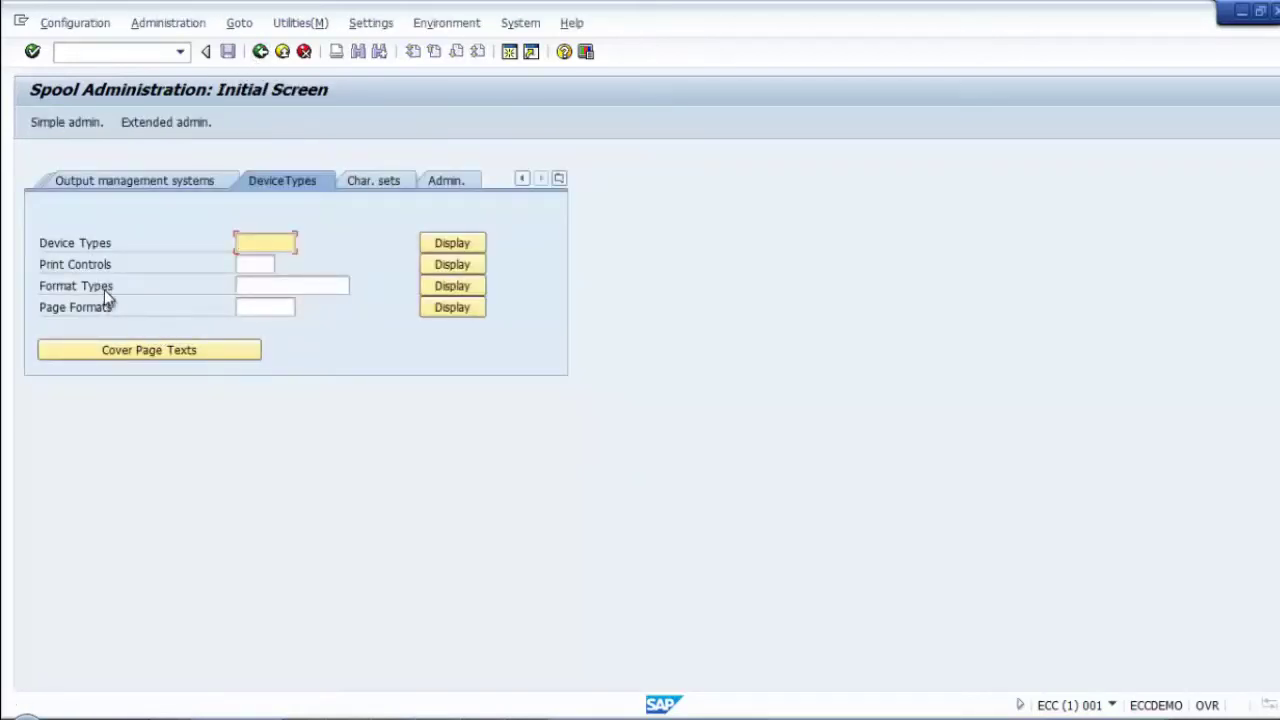
Step: Display the Format Types list and page down to its last page
click(452, 288)
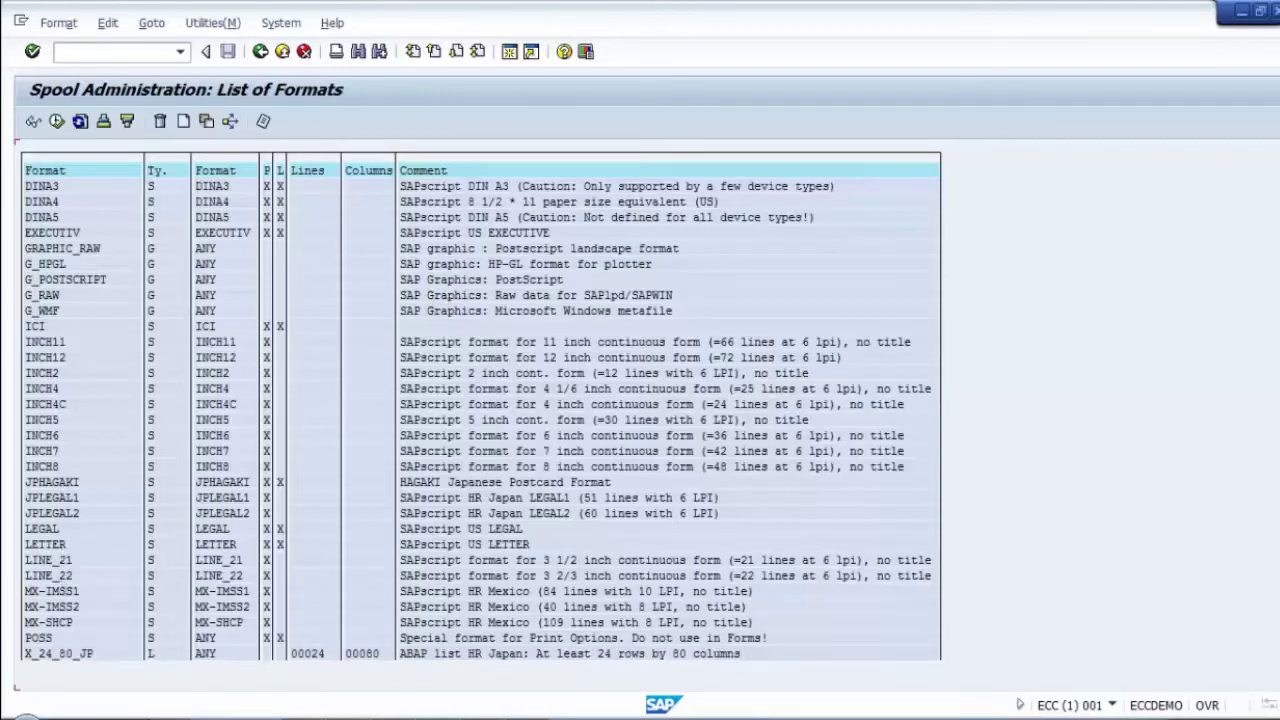
key(Page_Down)
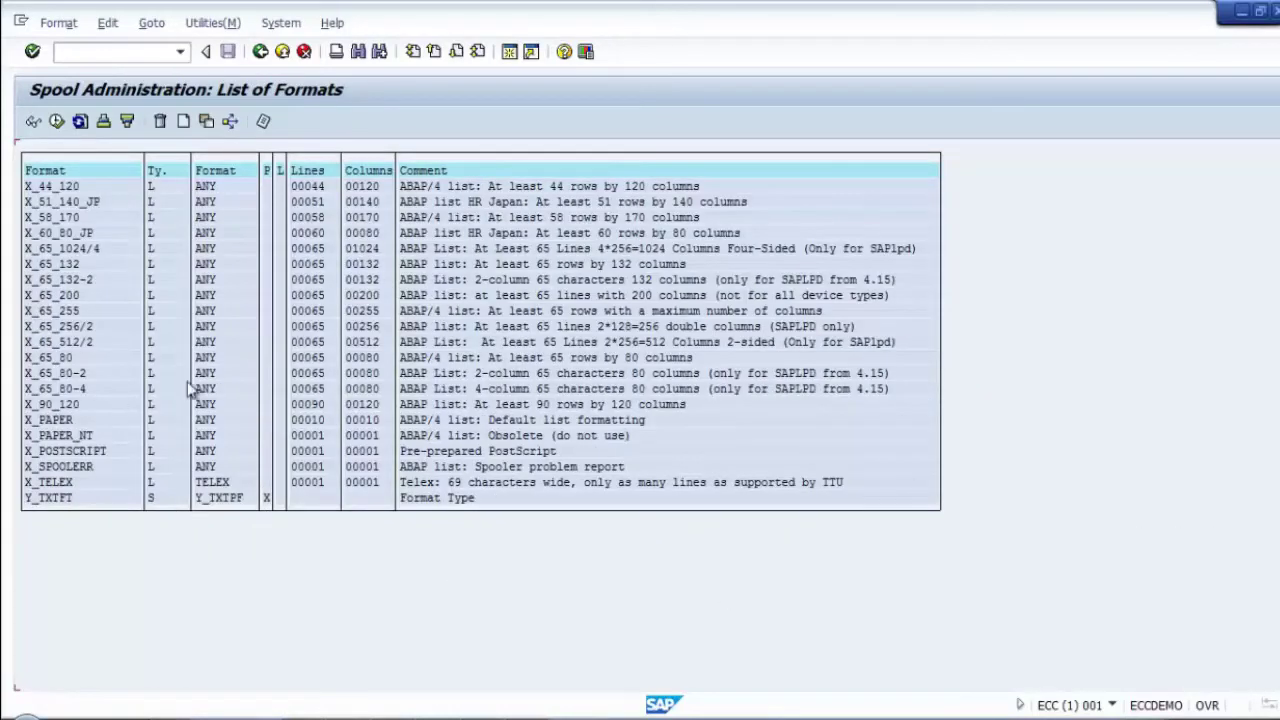
Step: Create format type Z_TR_FT with type 'Format type for SAPscript'
key(Page_Up)
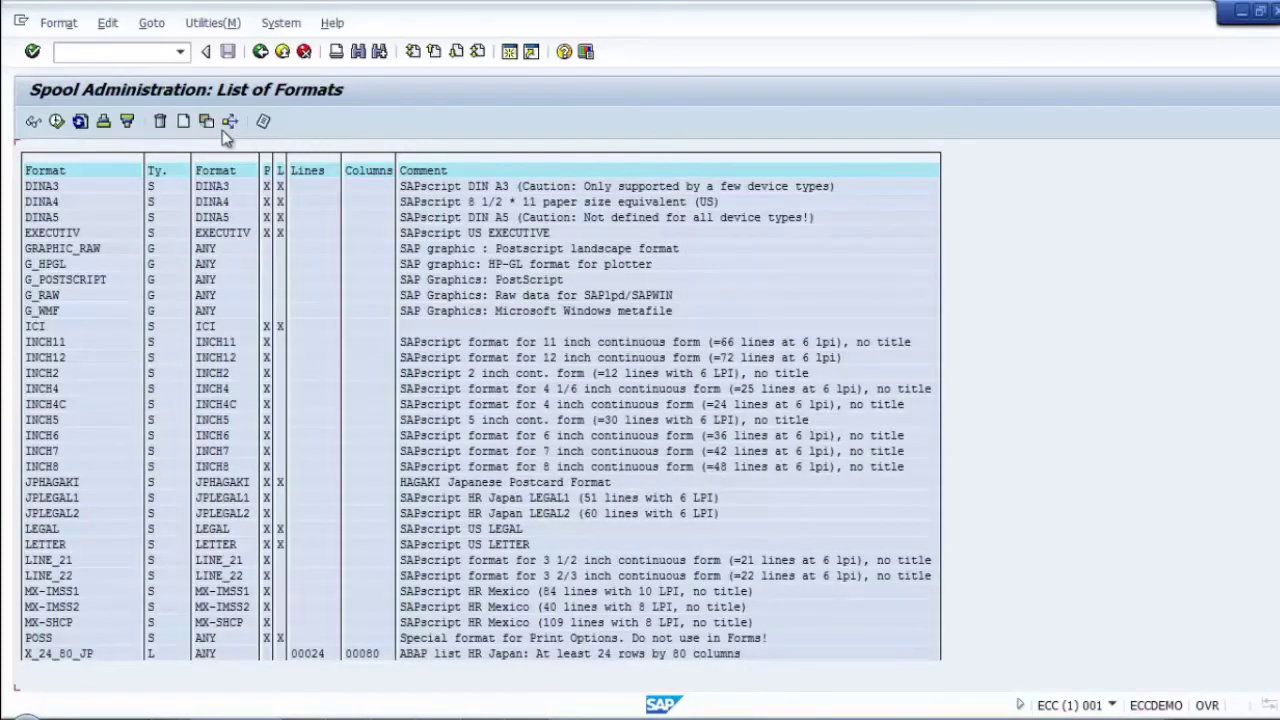
click(185, 123)
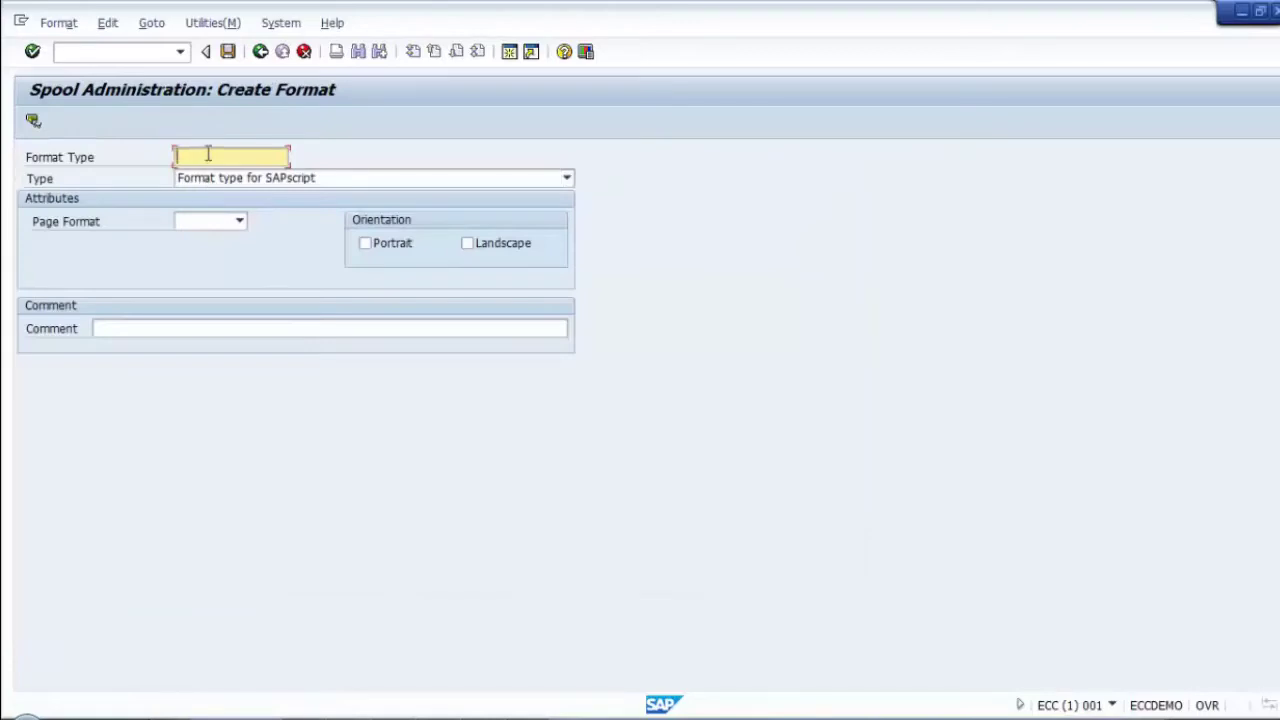
text(Z_TR_FT)
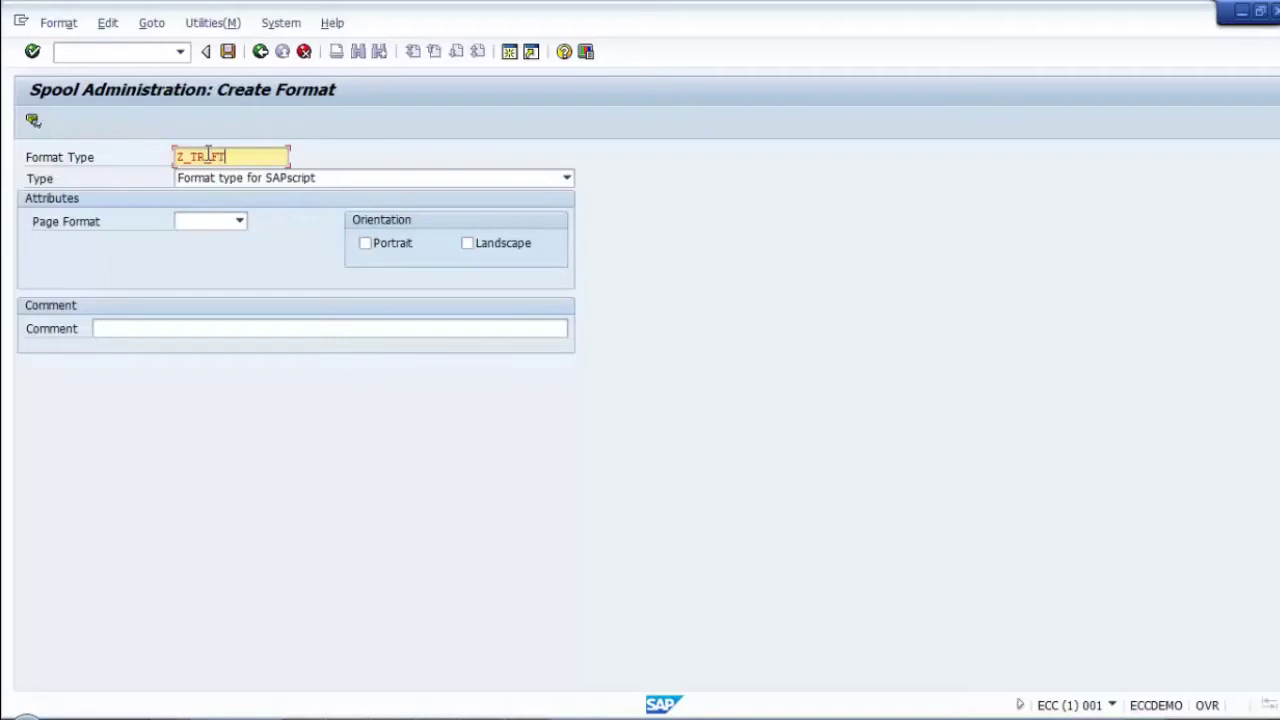
click(345, 177)
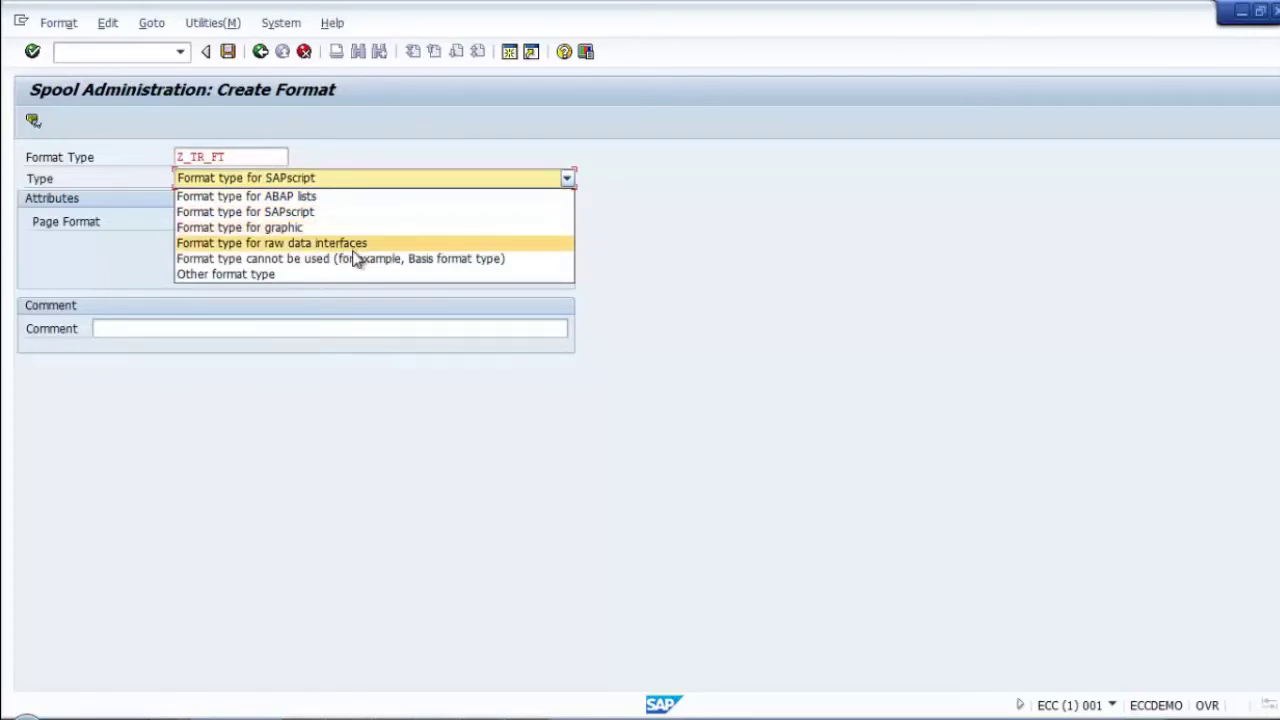
click(329, 213)
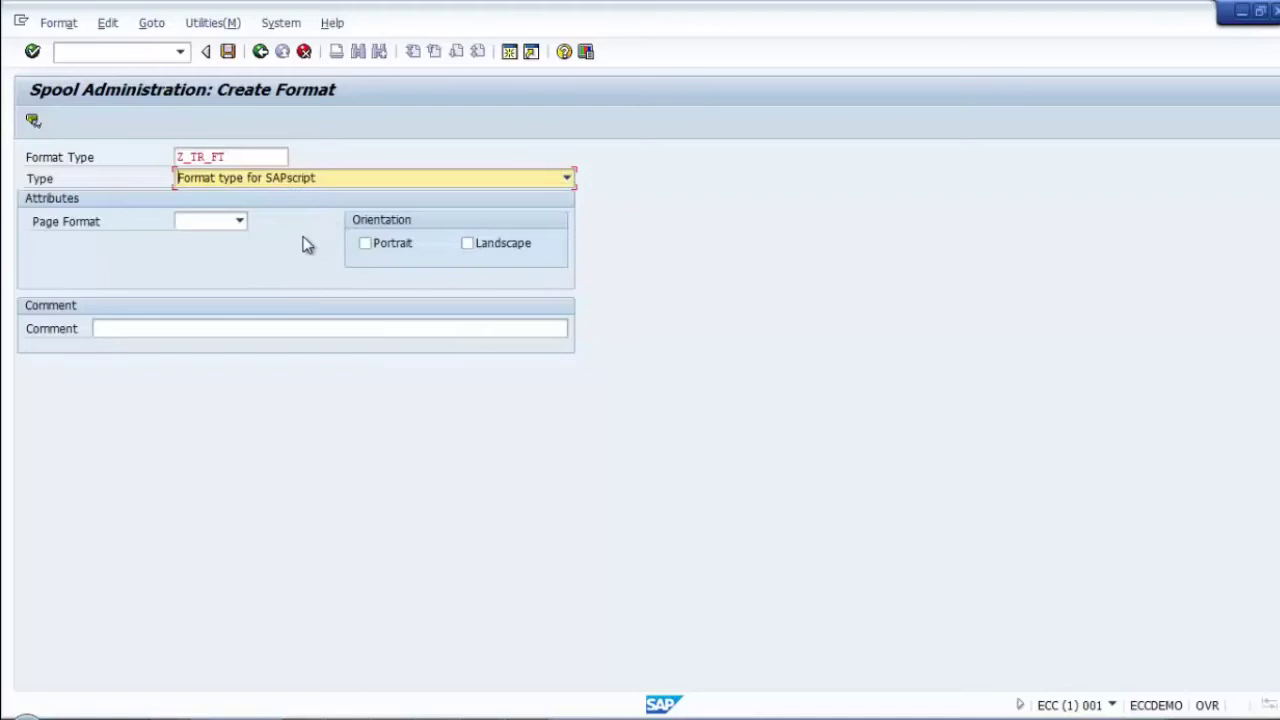
Step: Give Z_TR_FT page format Z_TR_PF, Portrait, and comment 'SAP Basis Training Format Type'
click(239, 222)
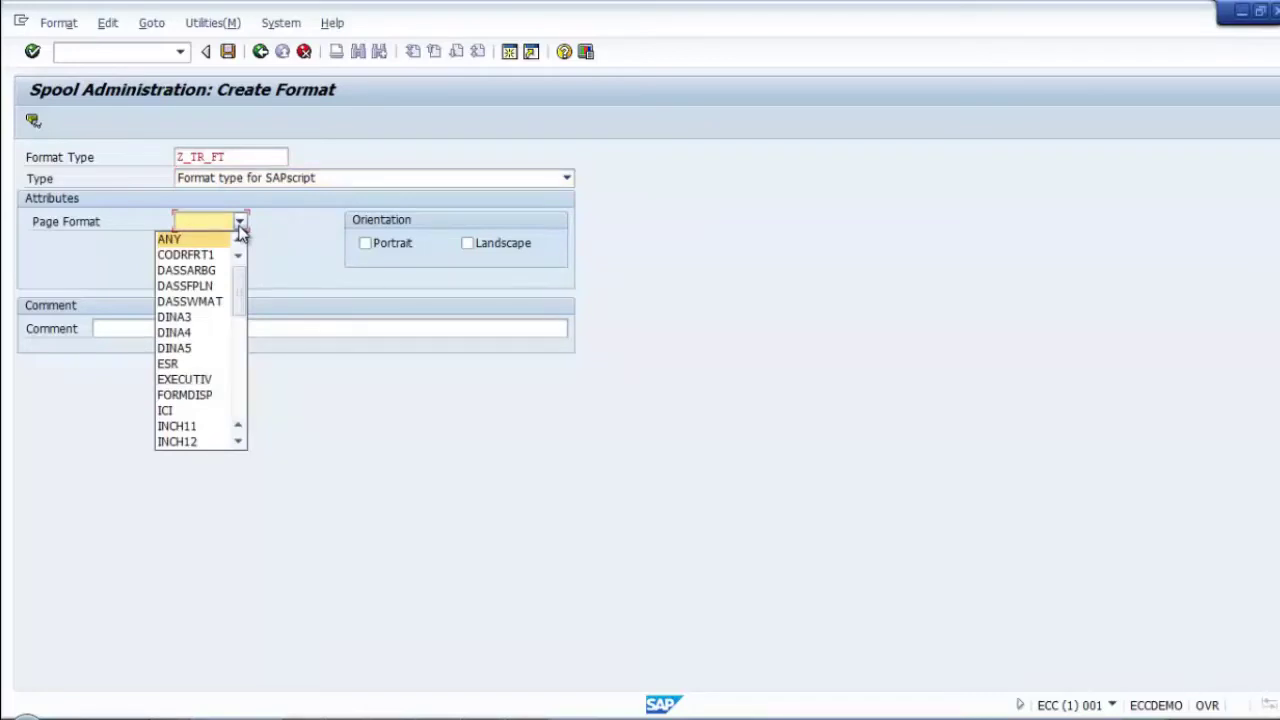
drag(240, 282, 240, 397)
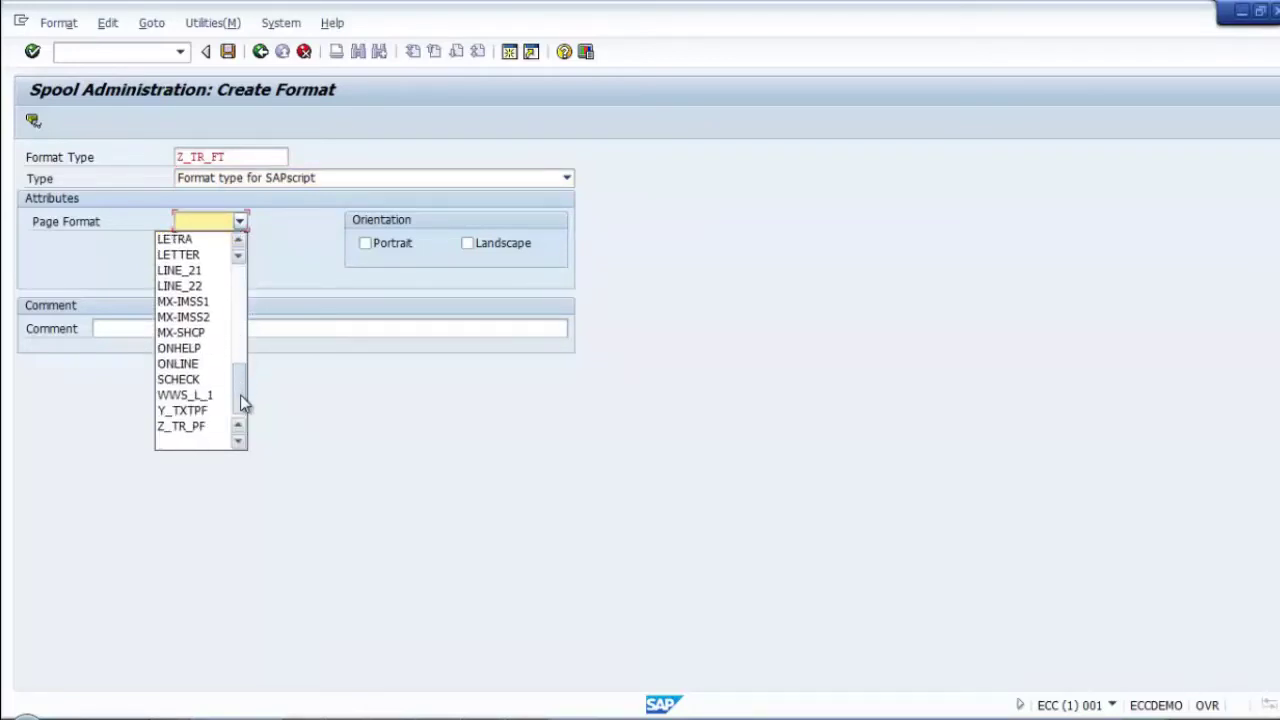
click(186, 426)
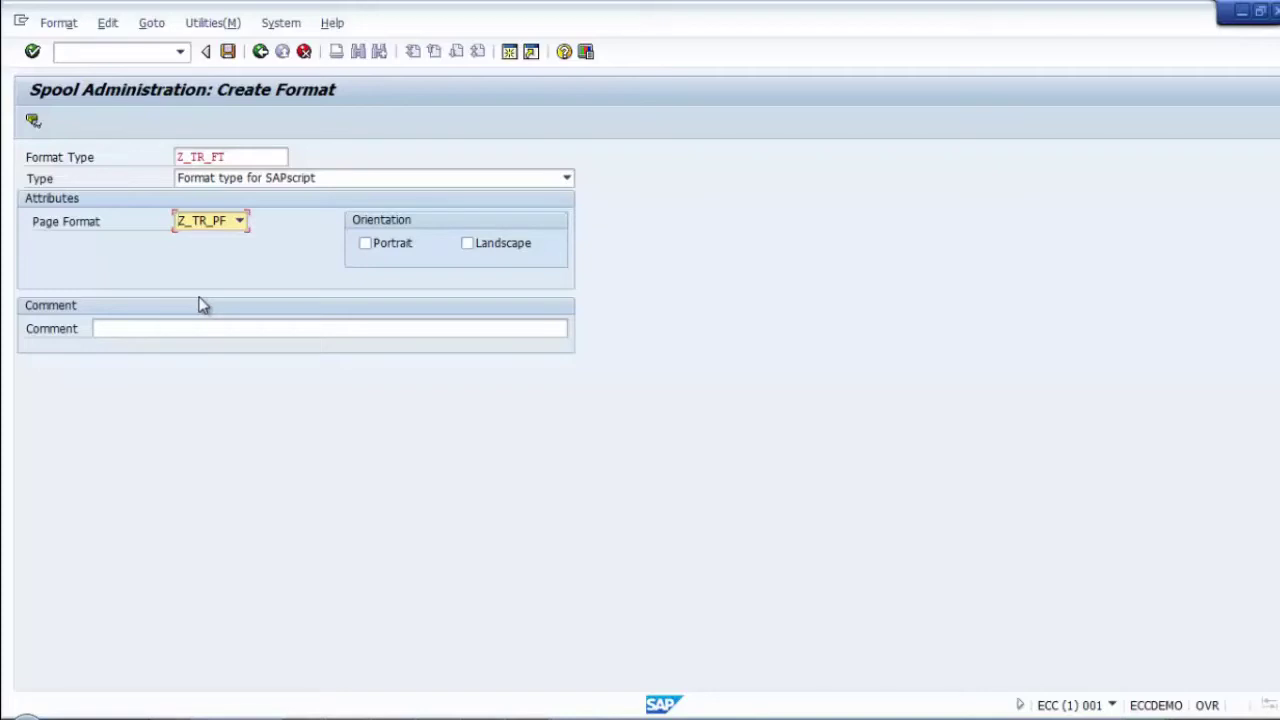
click(364, 244)
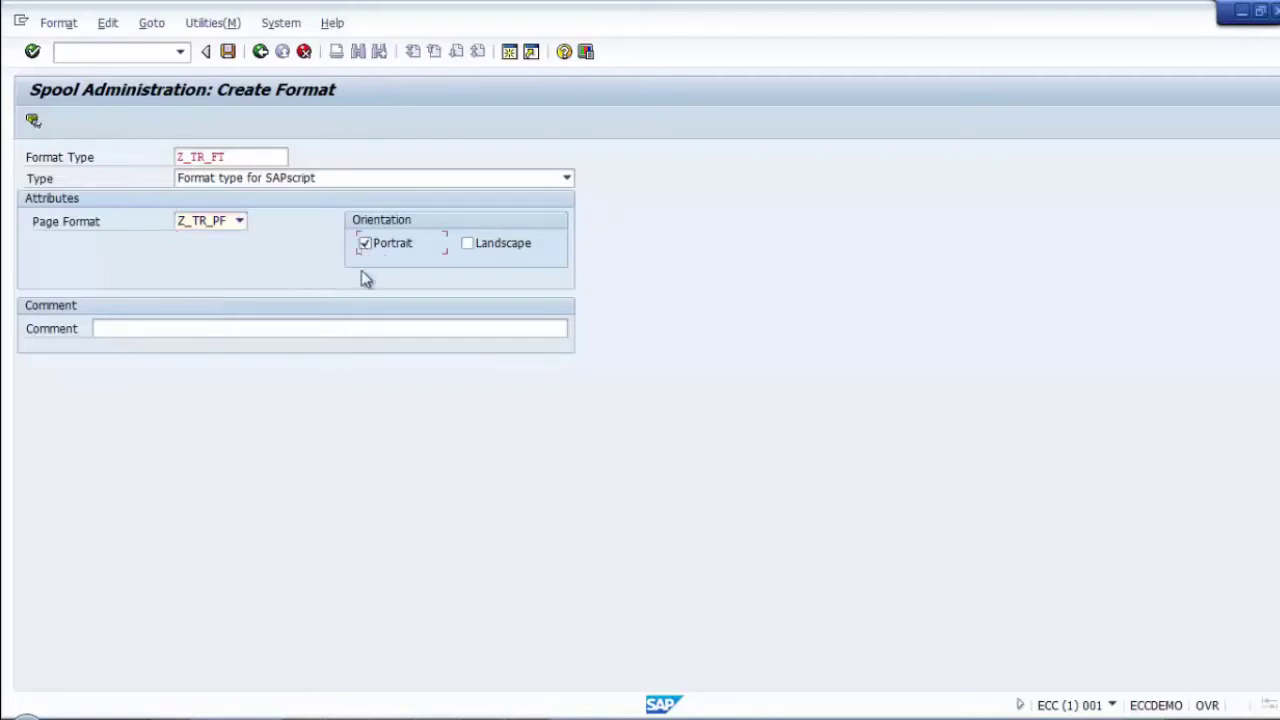
click(226, 327)
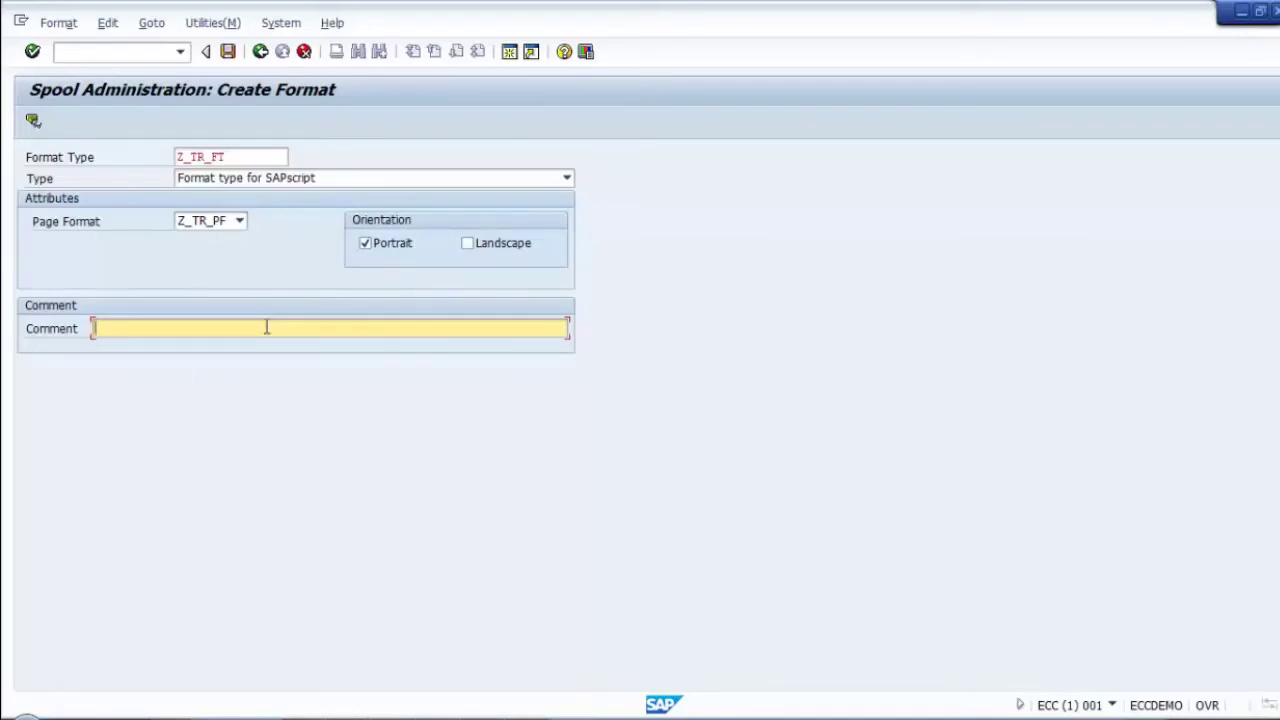
text(SAP Basis Training Format T)
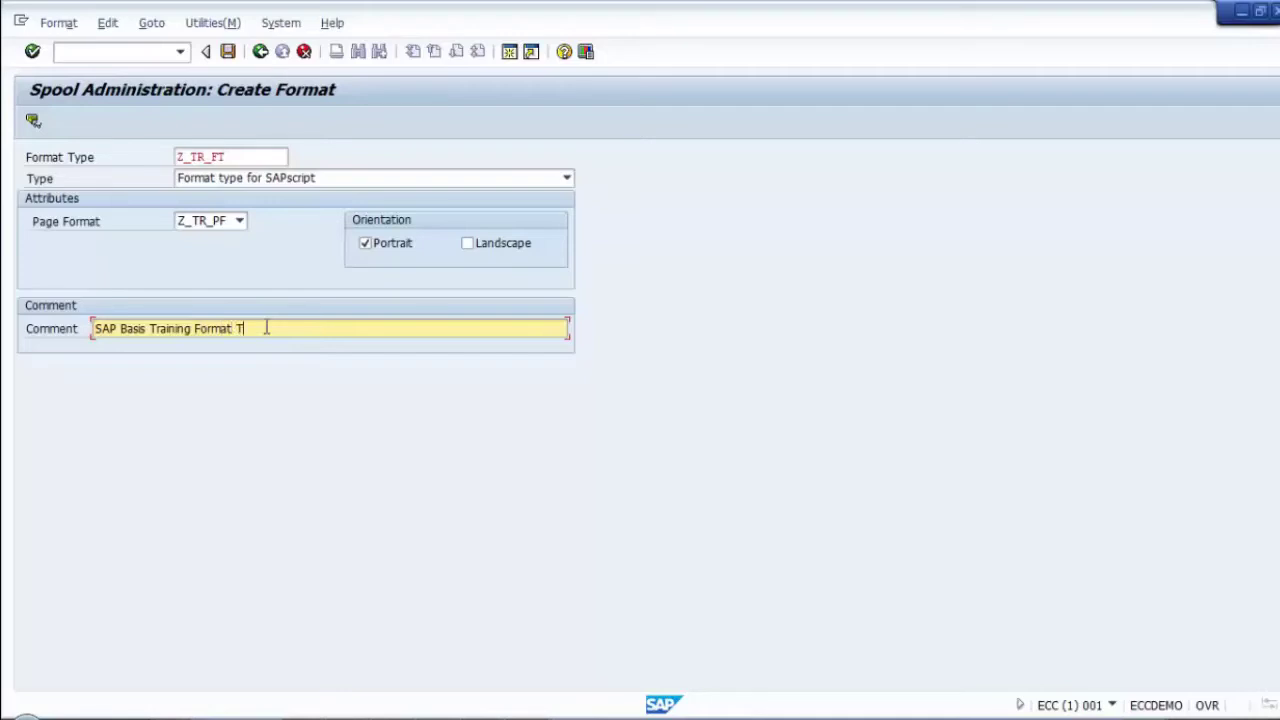
text(ype)
Step: Save Z_TR_FT in package Z001 under request ECCK900026 and return to the List of Formats
click(228, 51)
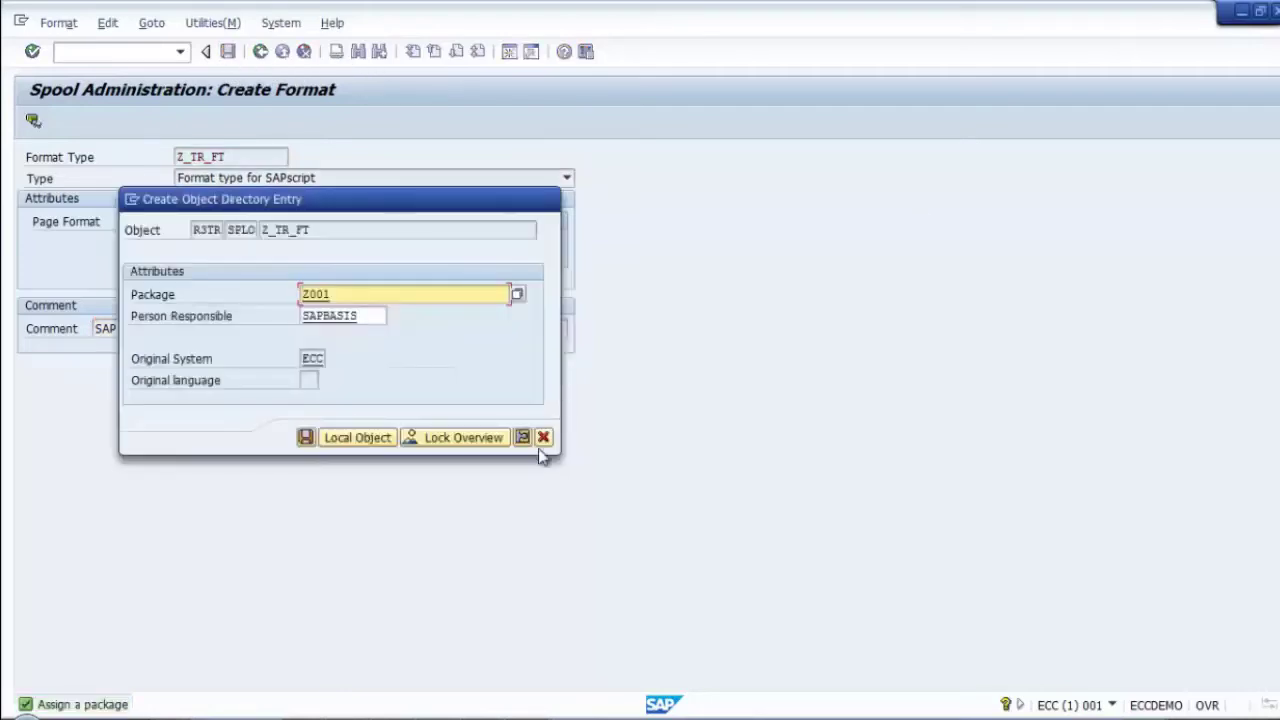
click(303, 440)
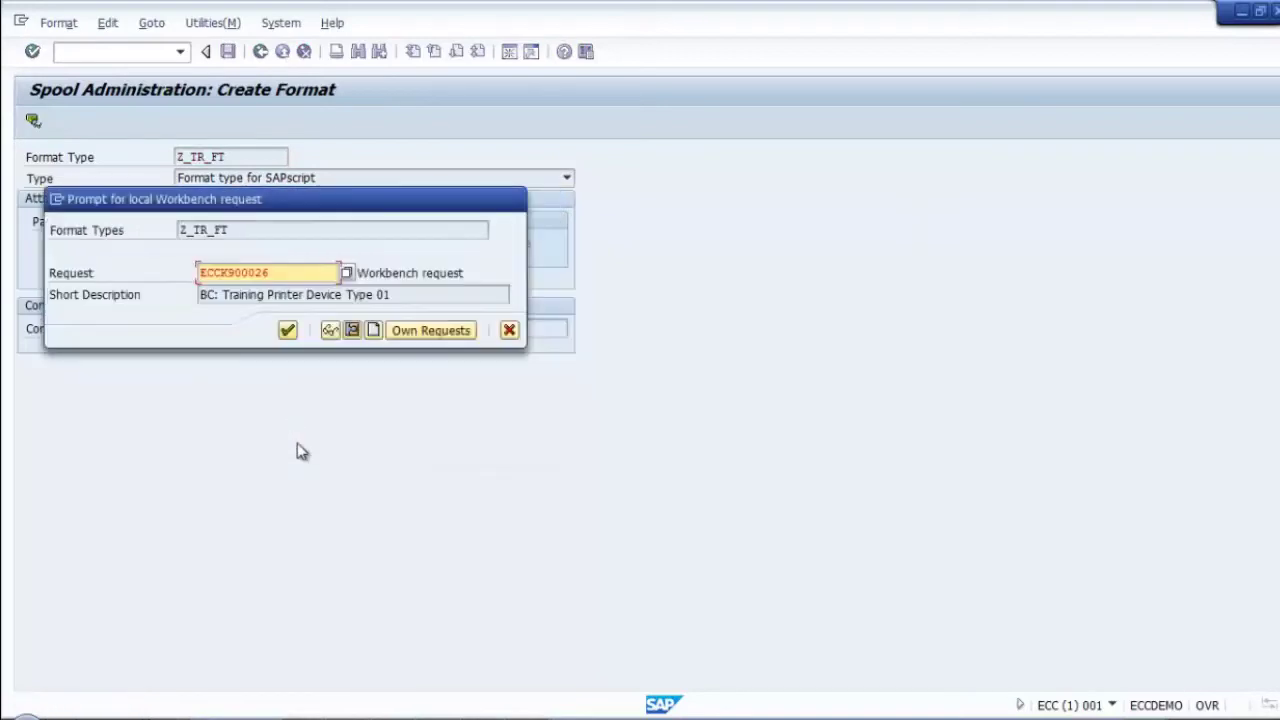
drag(306, 203, 731, 320)
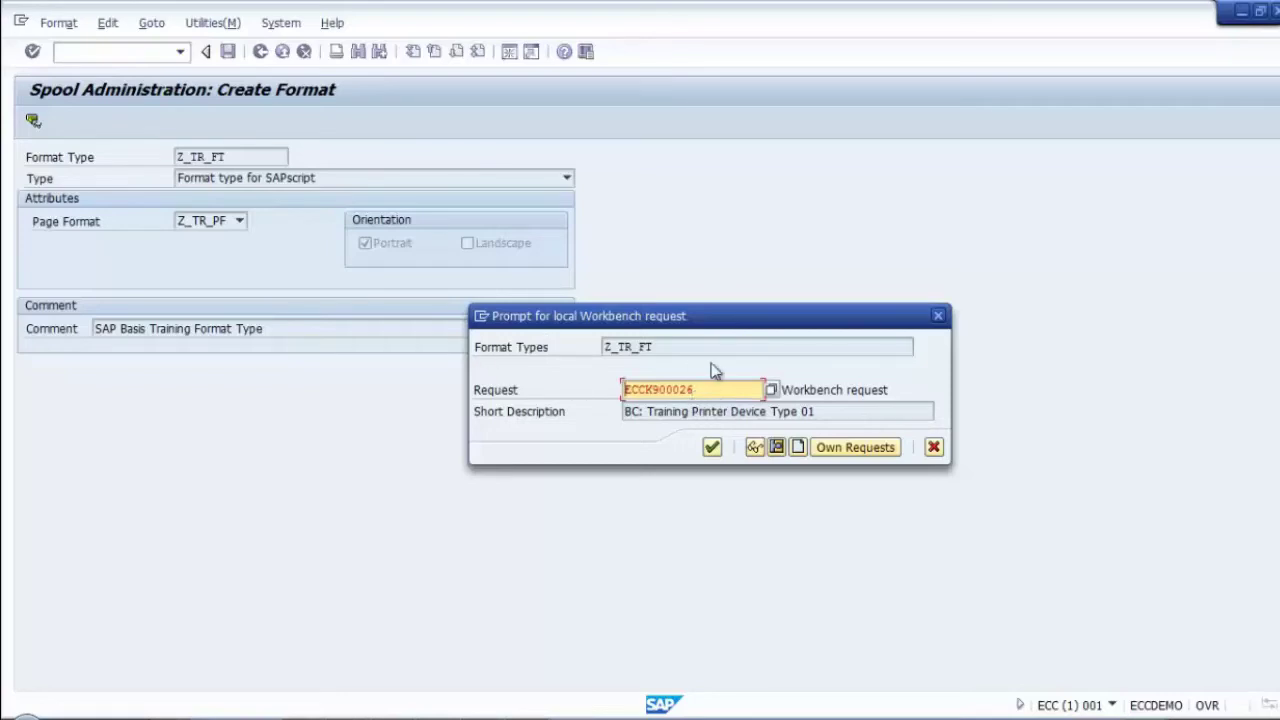
double_click(656, 348)
double_click(715, 390)
click(711, 447)
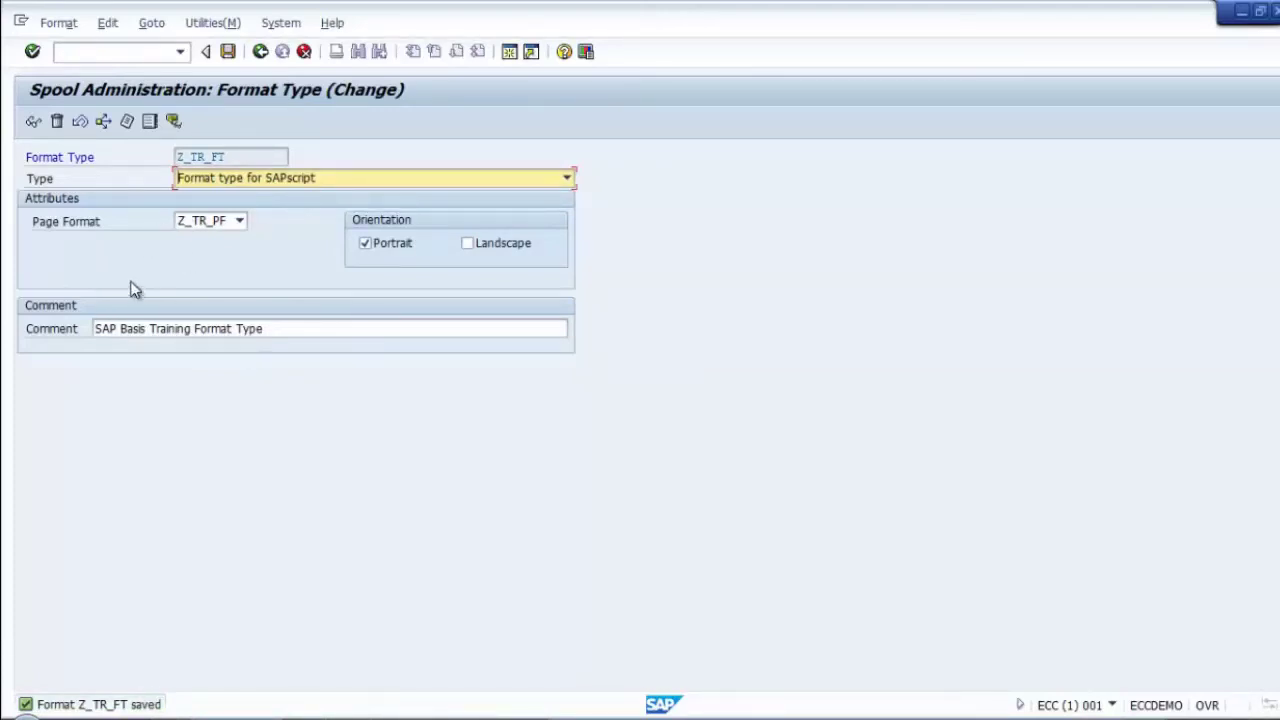
click(260, 51)
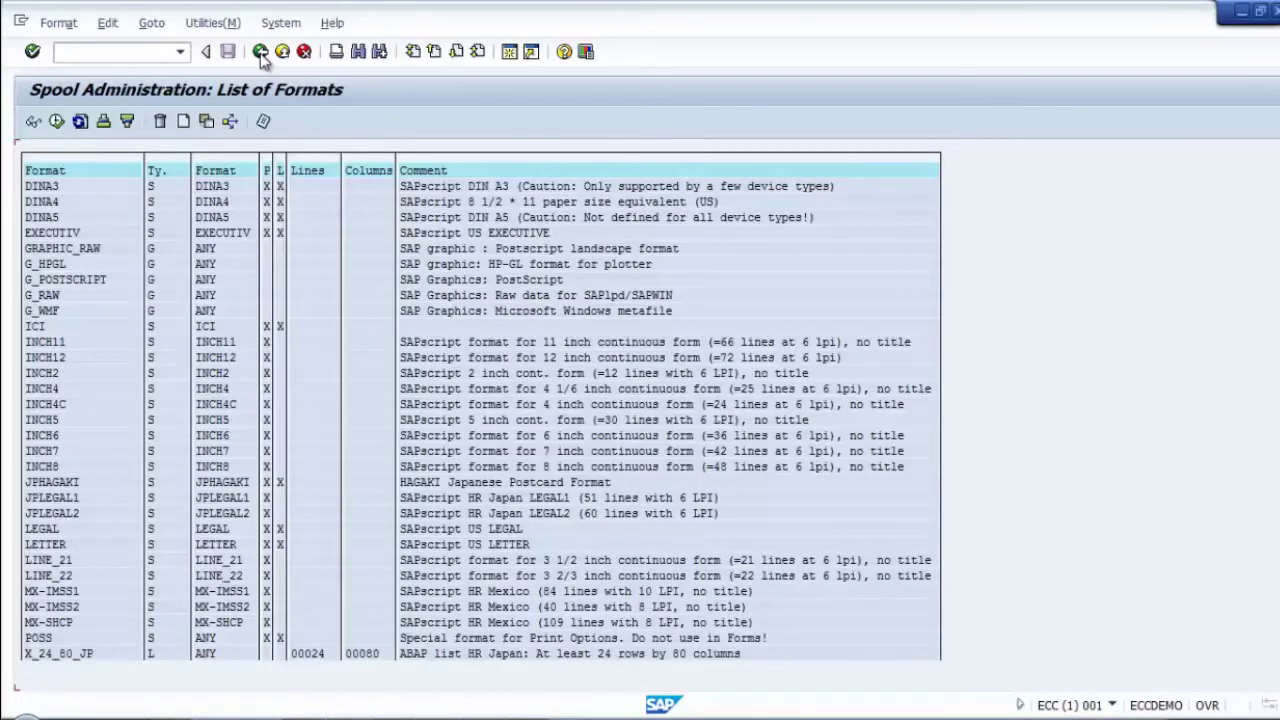
Step: Check that Z_TR_FT is at the end of the format list, then return to the Spool Administration start screen
key(Page_Down)
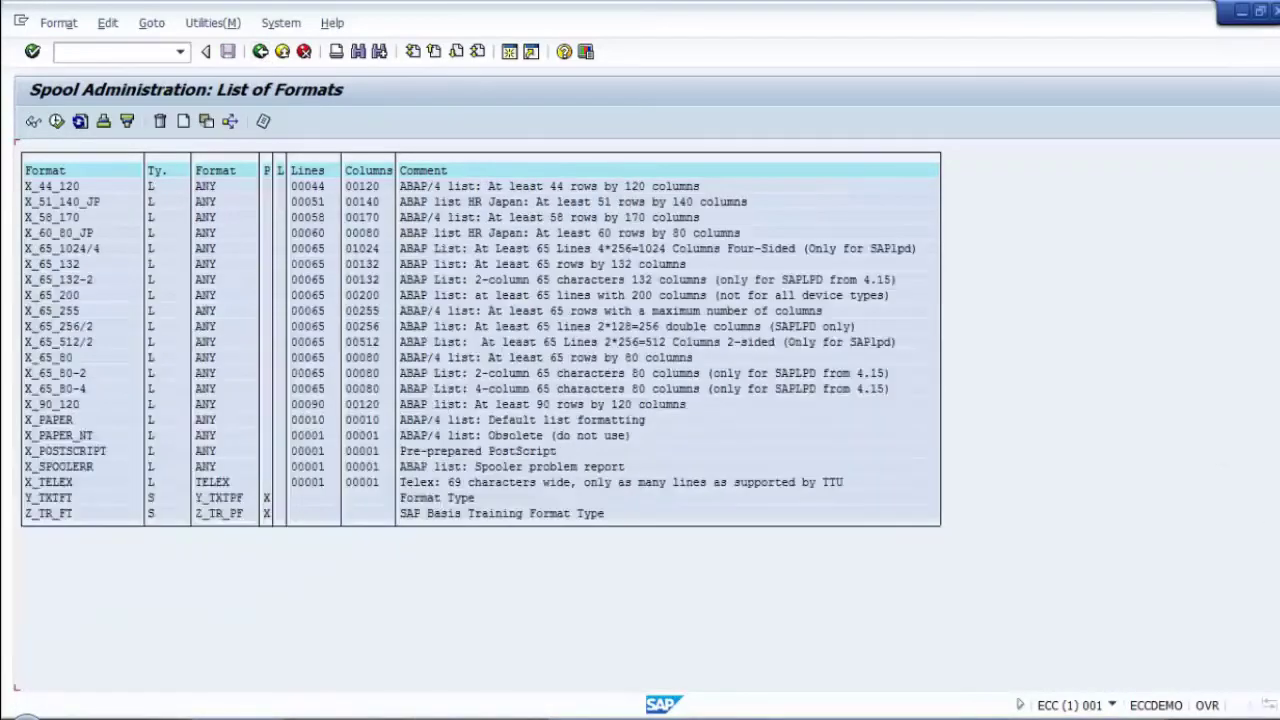
click(60, 514)
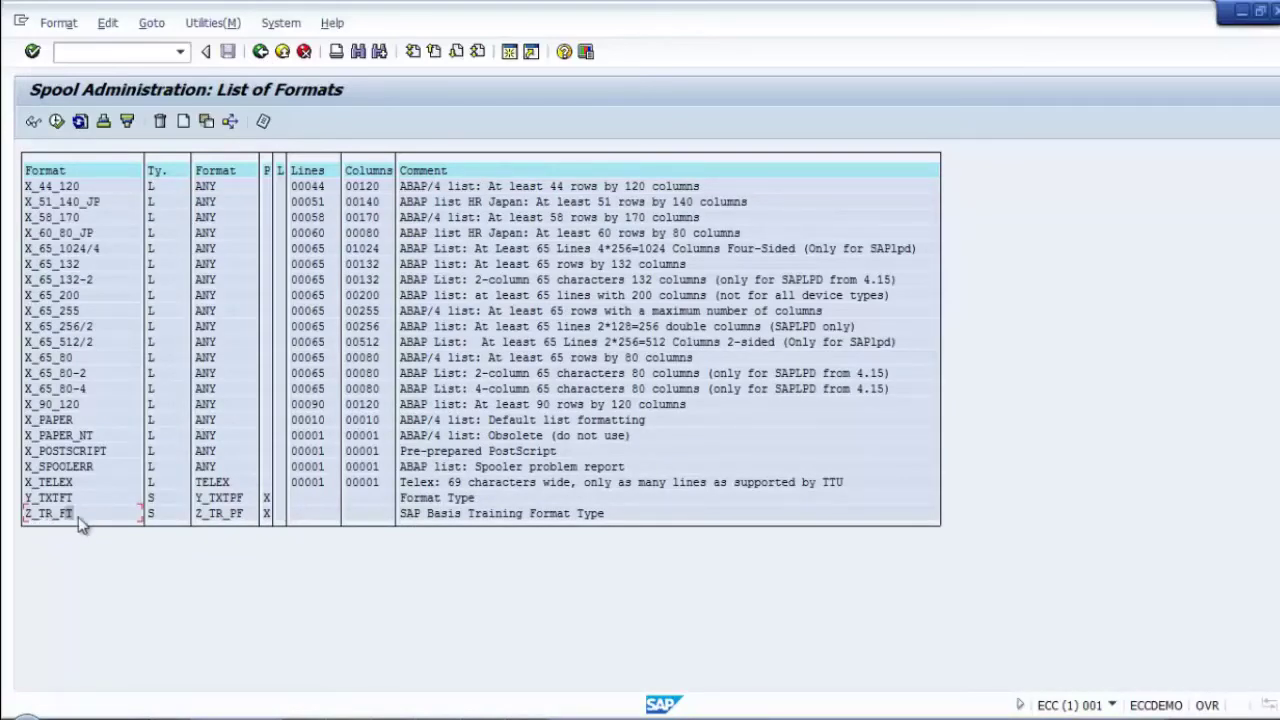
click(259, 52)
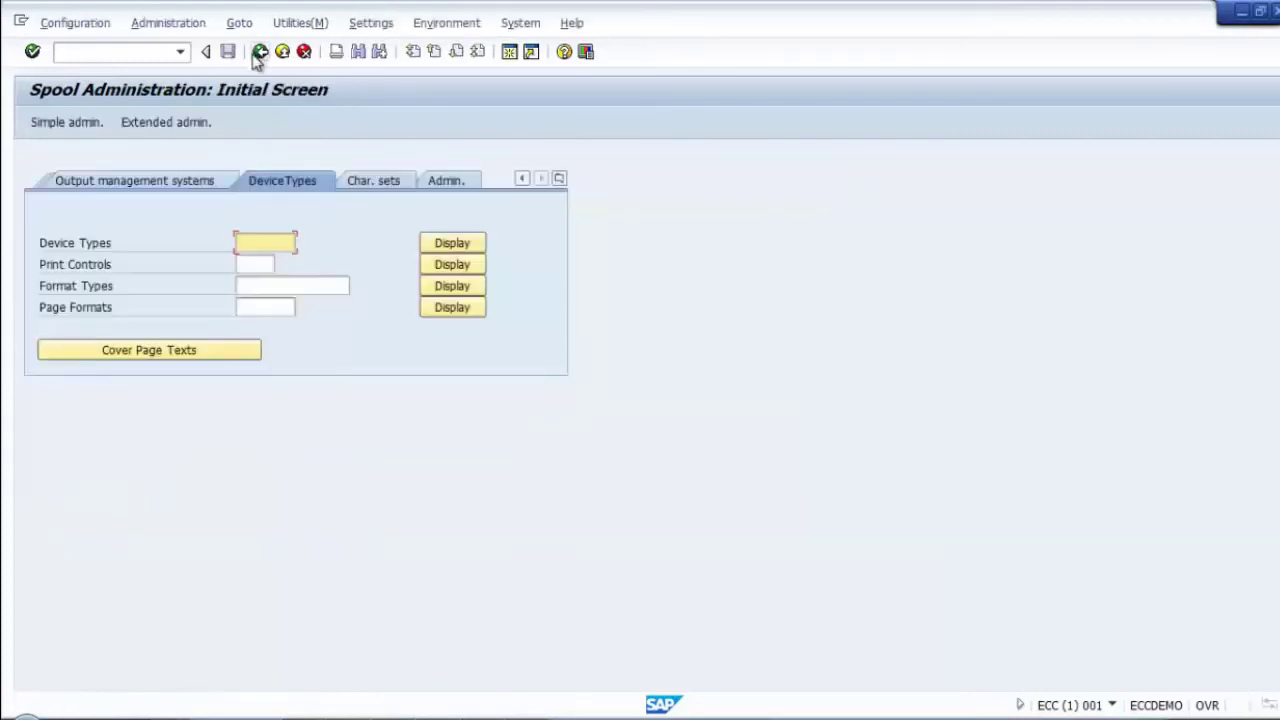
click(248, 264)
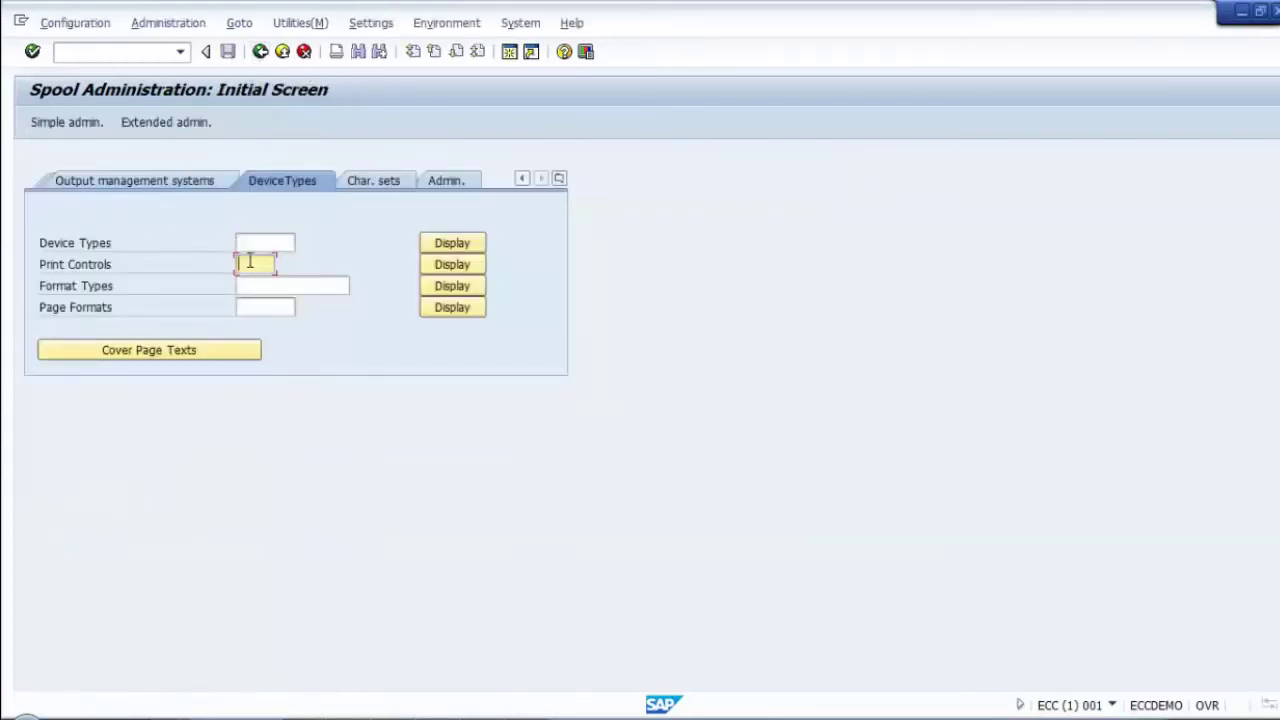
Step: From the standard print controls list, create a new print control named Z_TPC
click(449, 266)
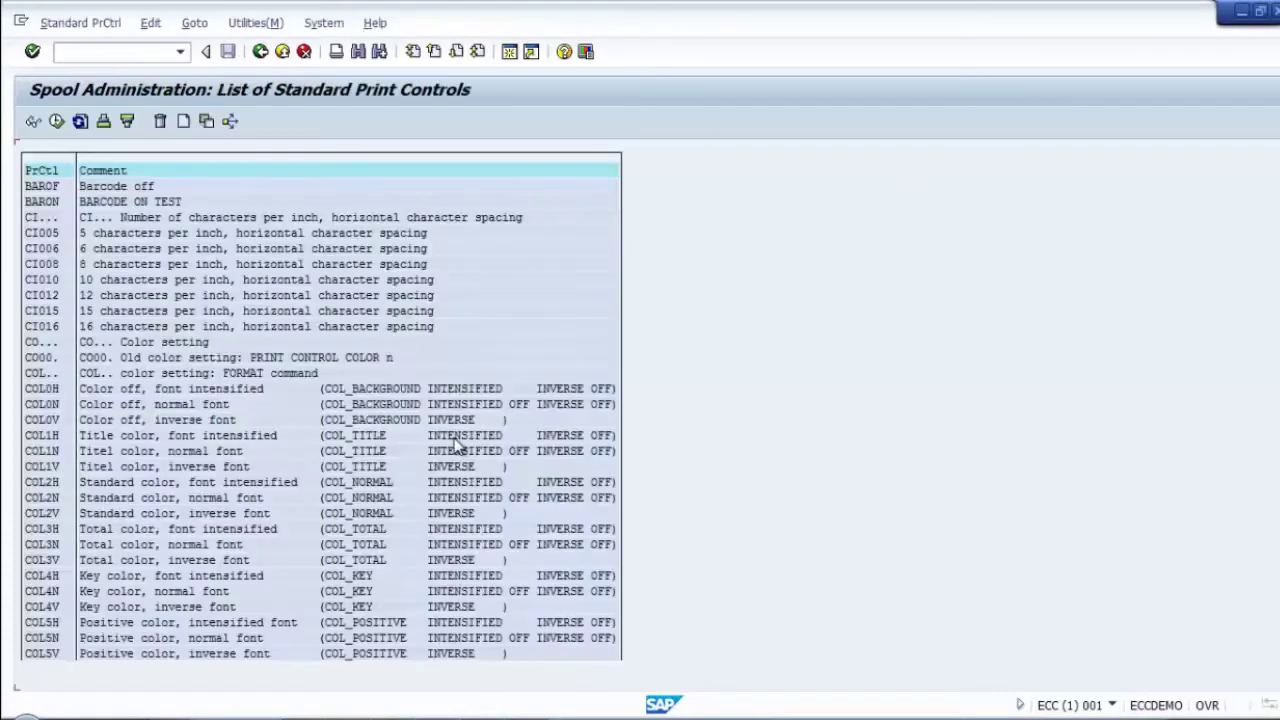
click(185, 121)
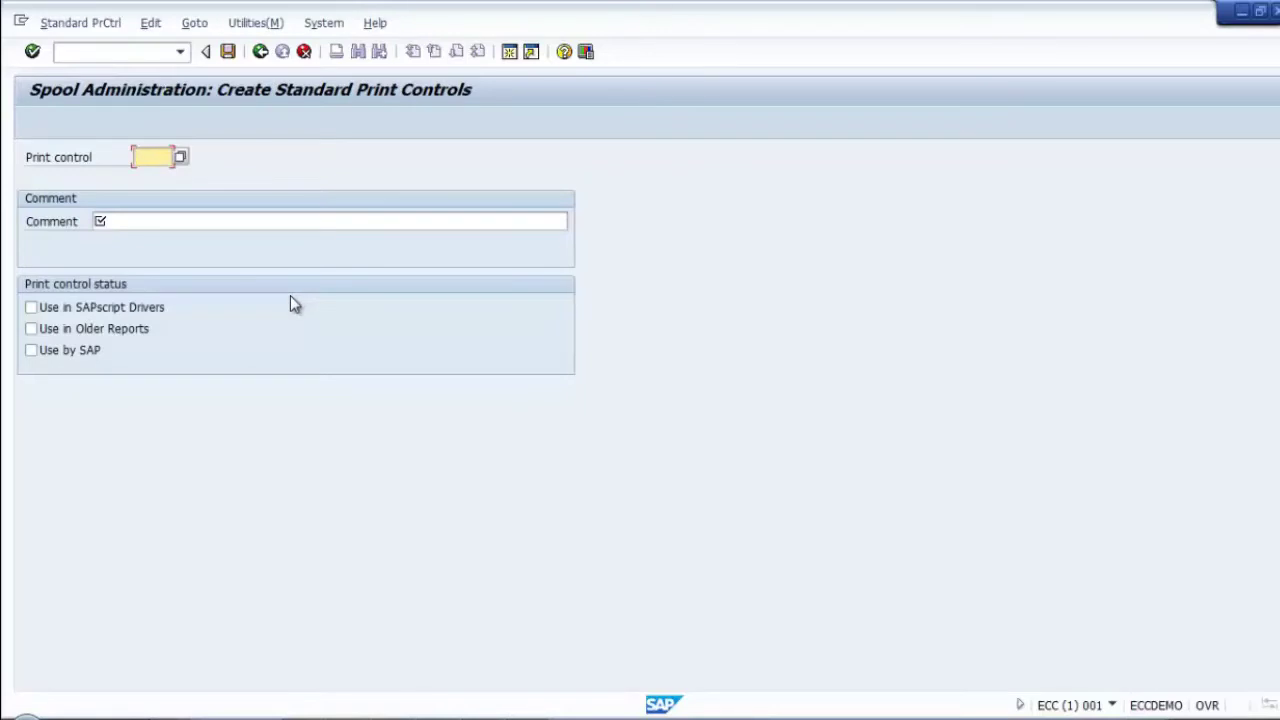
text(Z_T)
text(RP)
key(BackSpace)
key(BackSpace)
text(PC)
Step: Comment it 'SAP Basis Training Print Control' and allow its use in SAPscript drivers
click(183, 222)
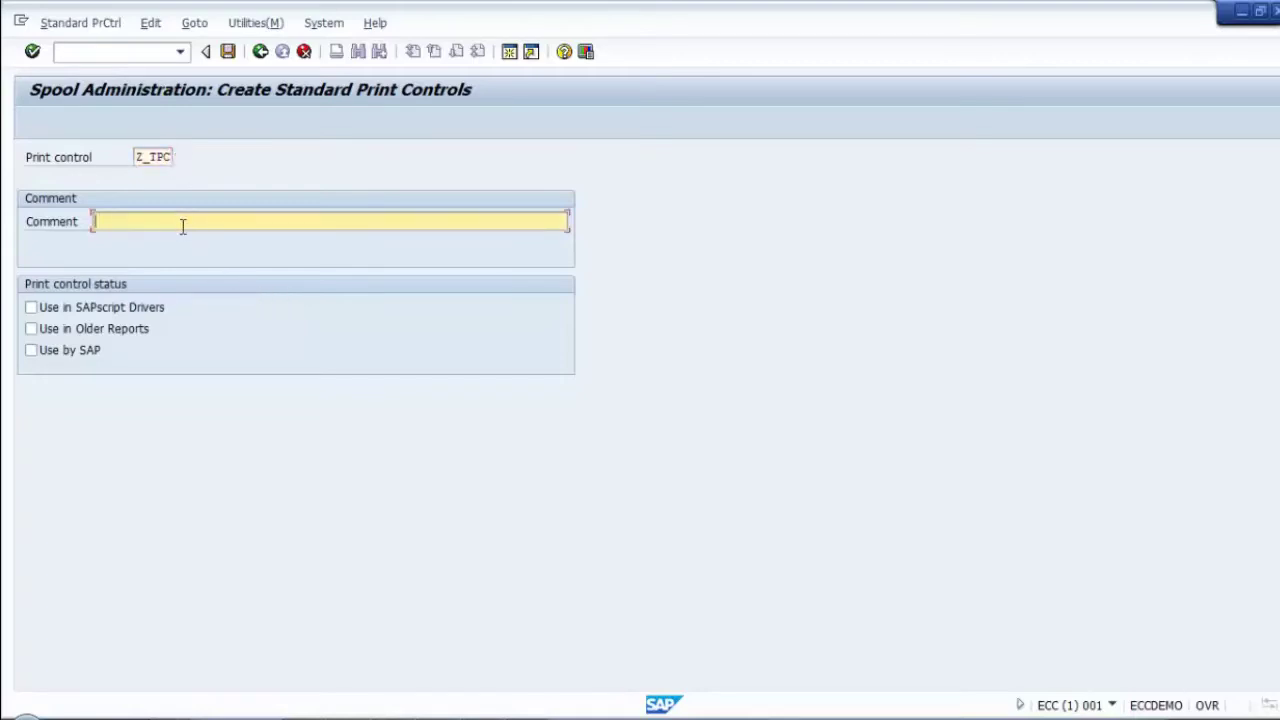
text(SAP Basis Training Print Control)
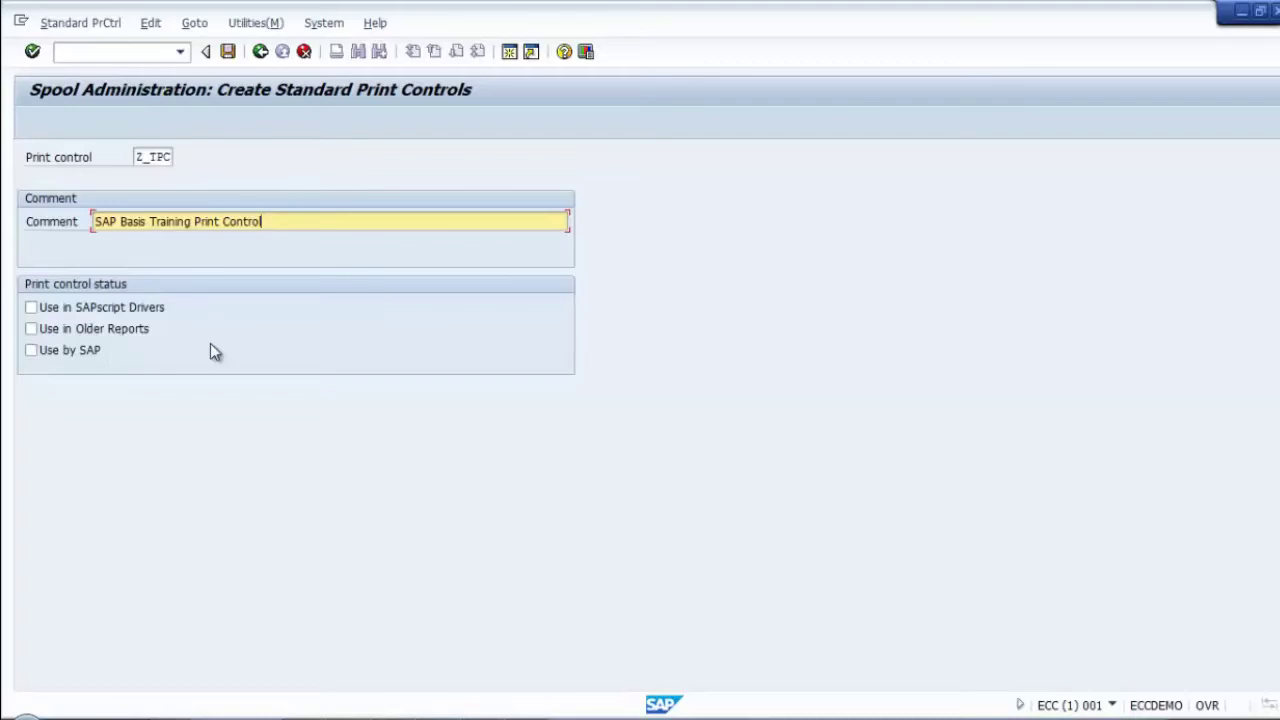
click(32, 308)
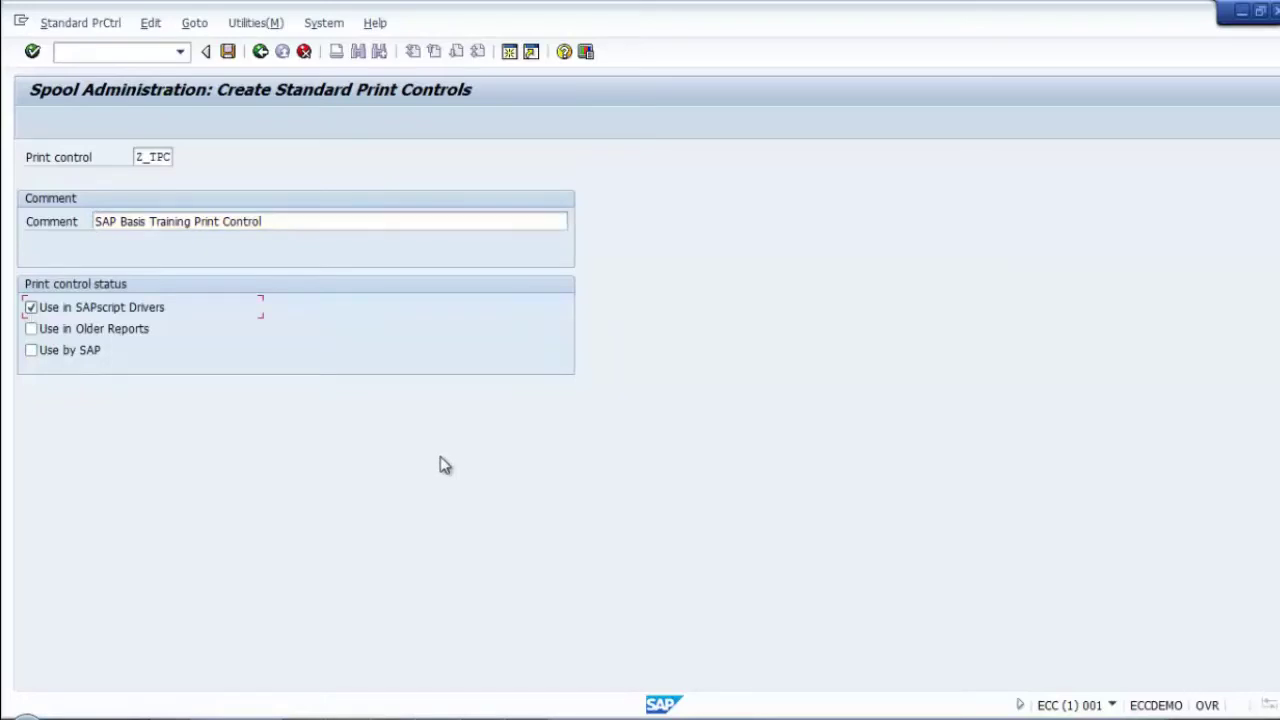
Step: Save Z_TPC to package Z001 under request ECCK900026, then return to the spool start screen
click(228, 51)
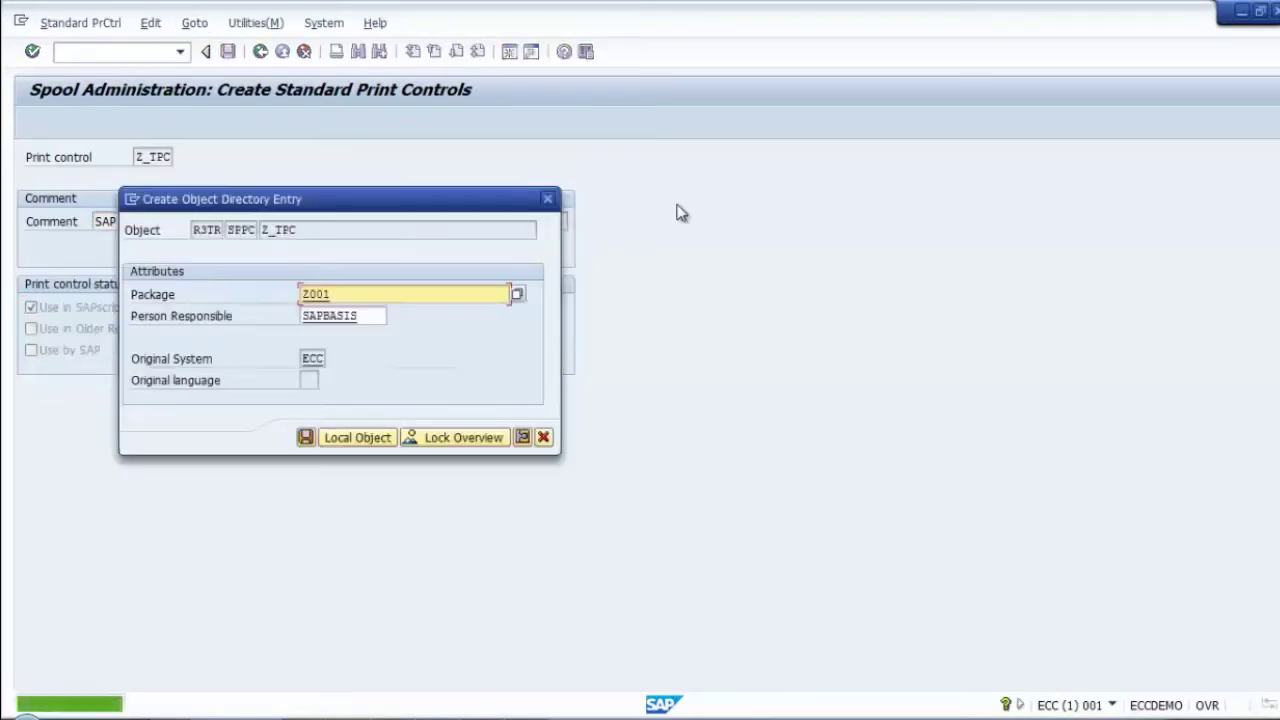
click(305, 441)
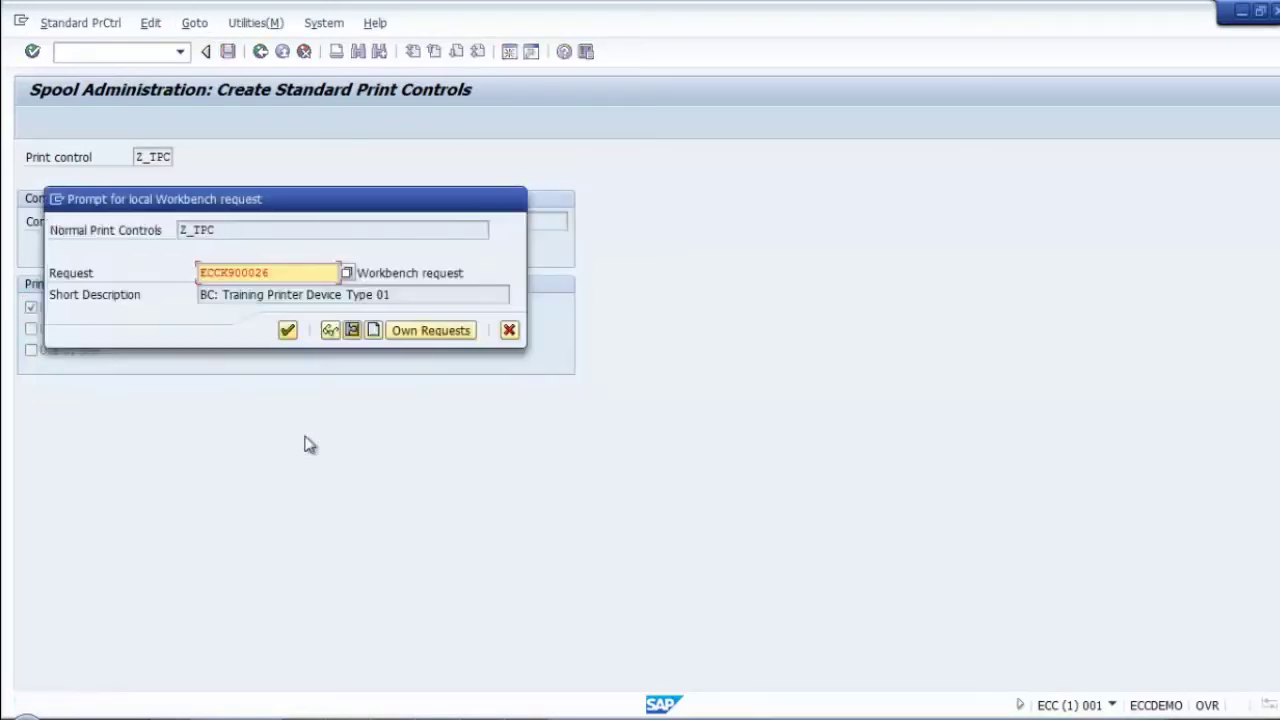
click(286, 330)
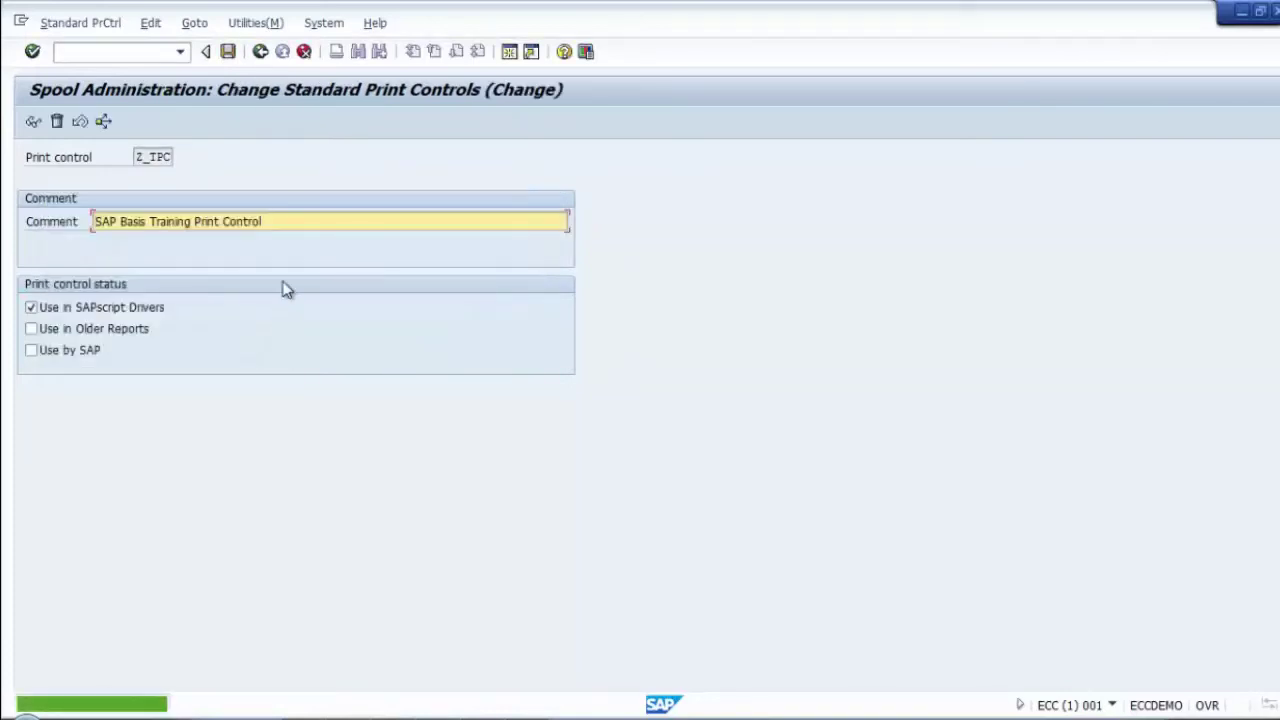
click(261, 52)
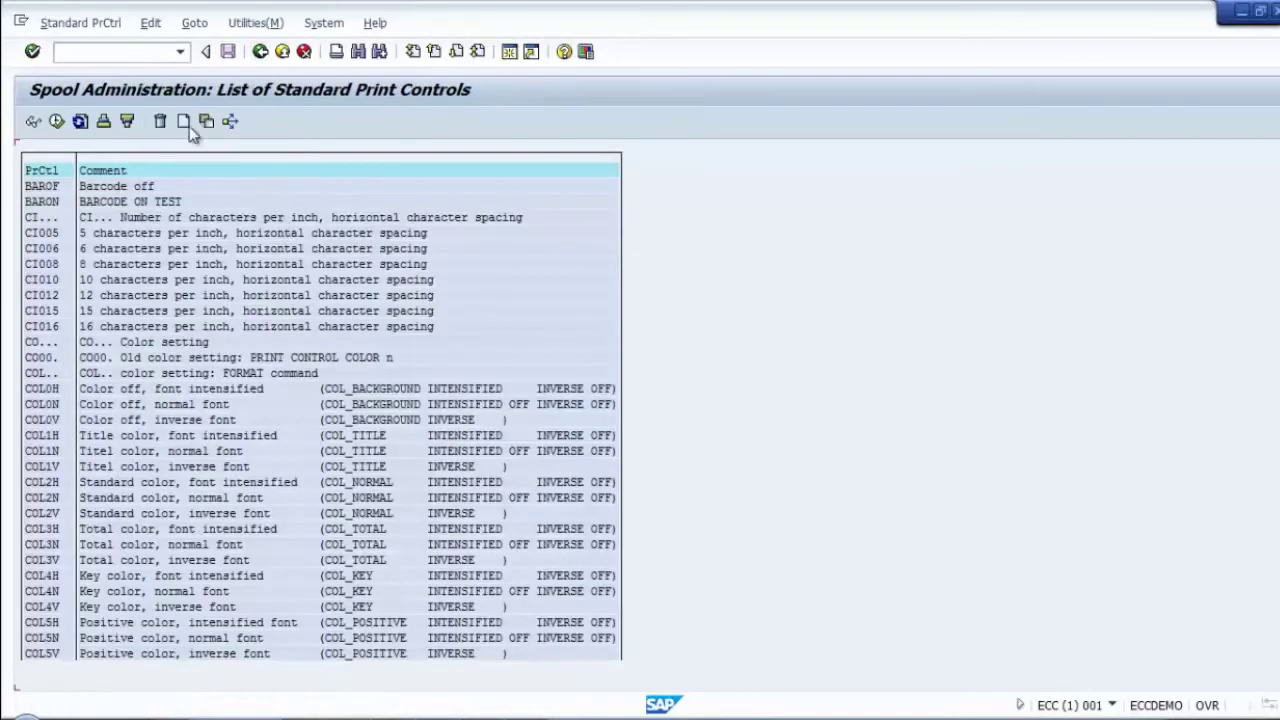
click(260, 52)
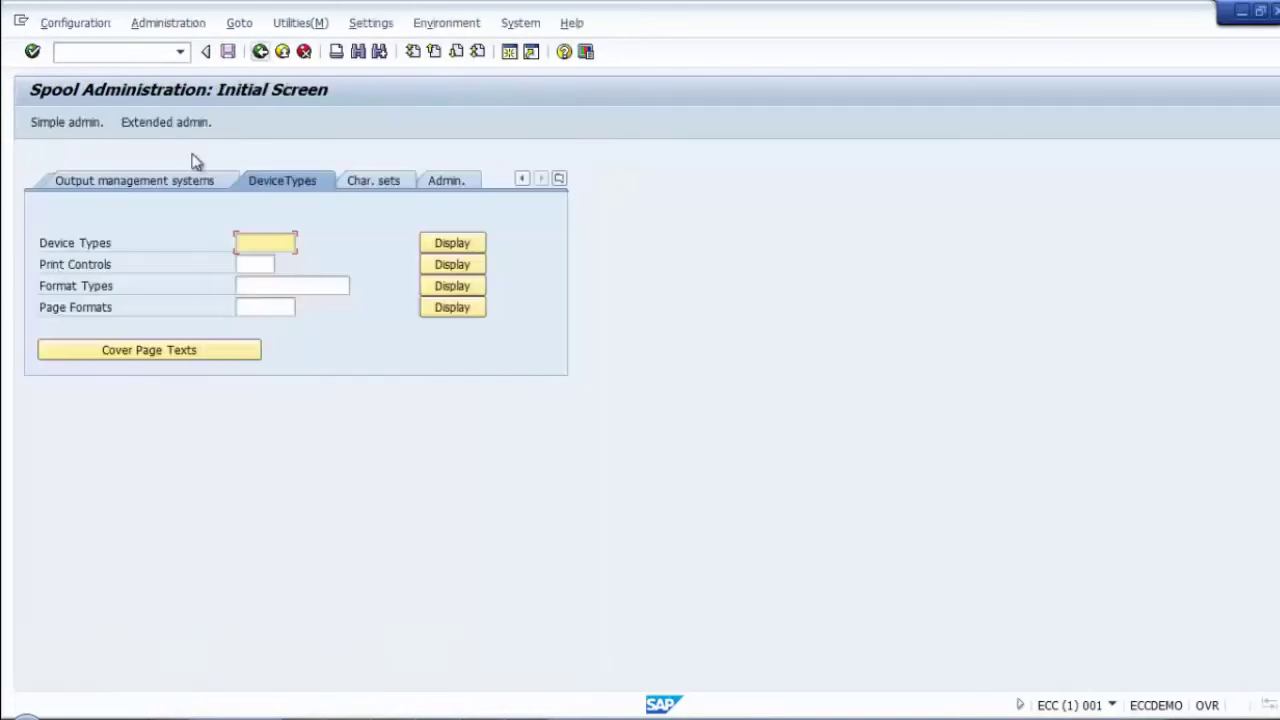
Step: Display the full List of Device Types (305 entries) from the Device Types tab
click(249, 308)
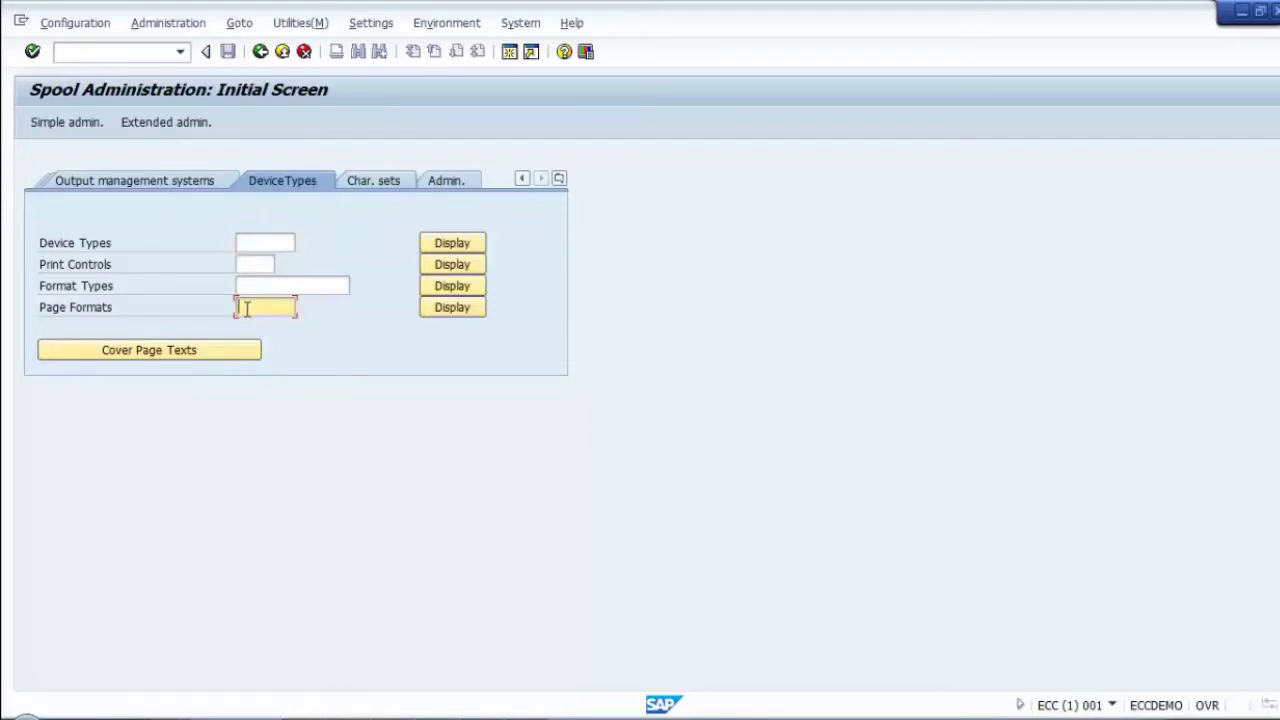
click(270, 284)
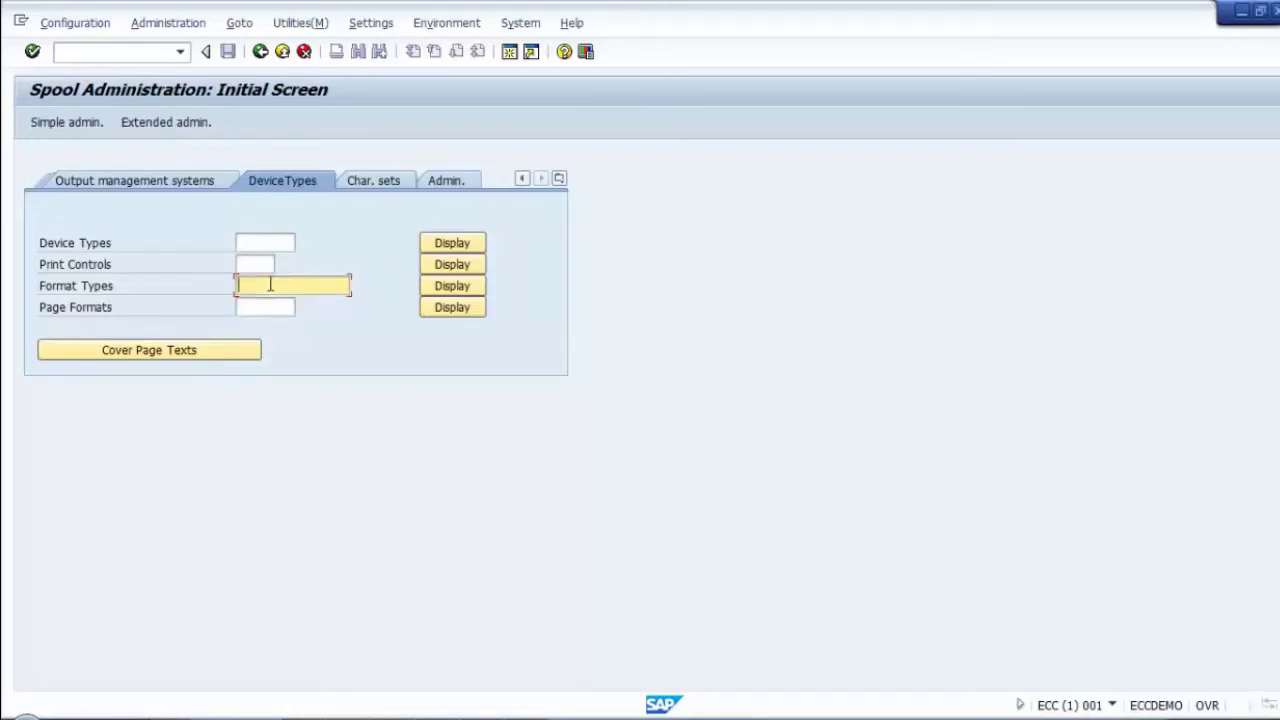
click(248, 263)
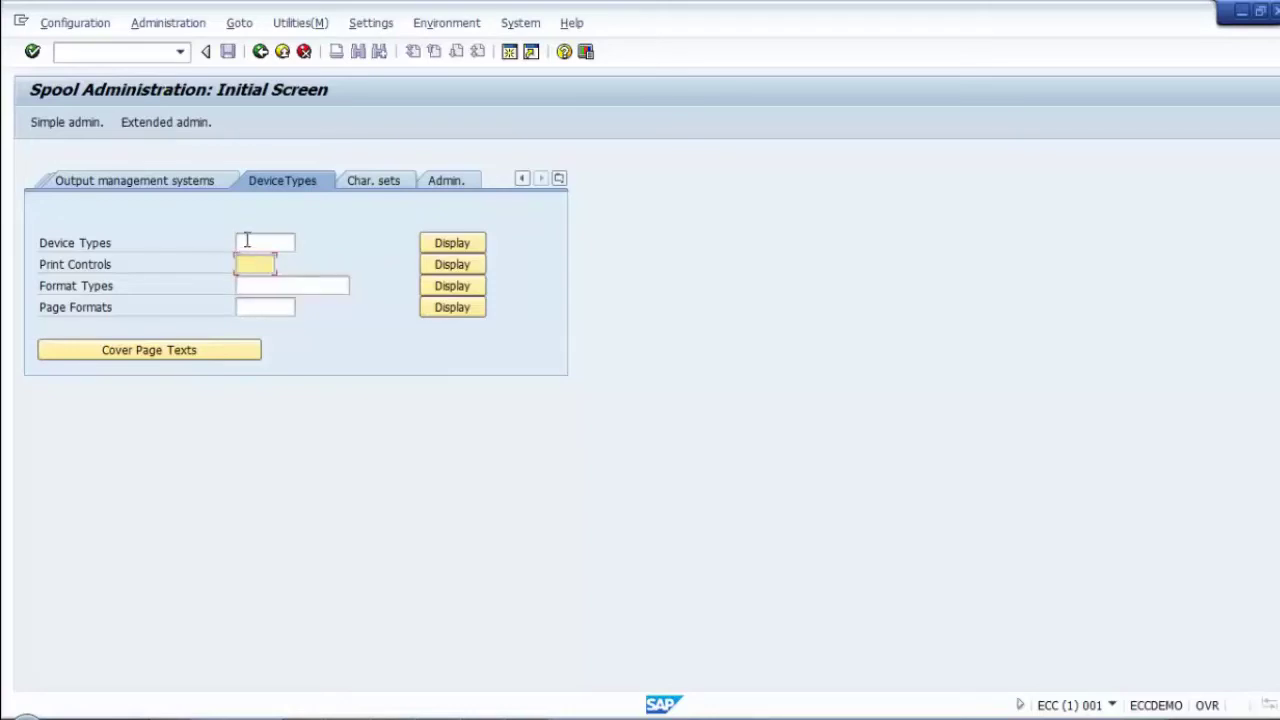
click(247, 241)
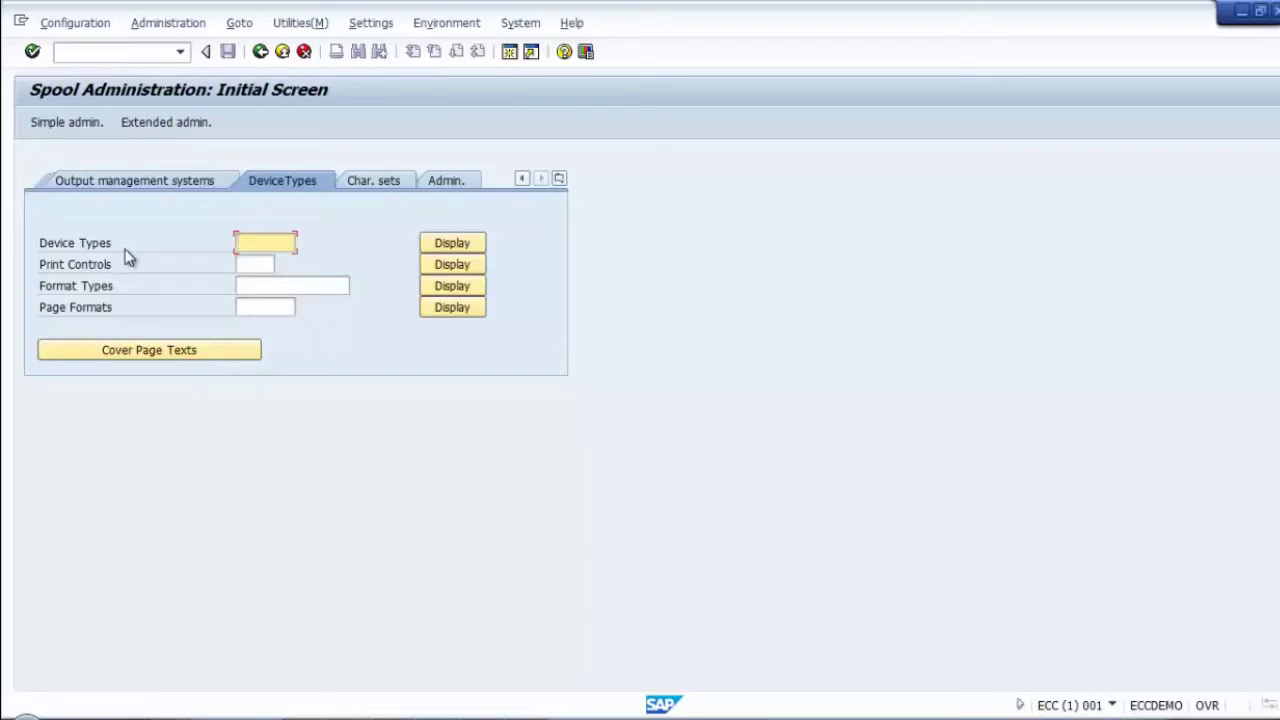
click(450, 245)
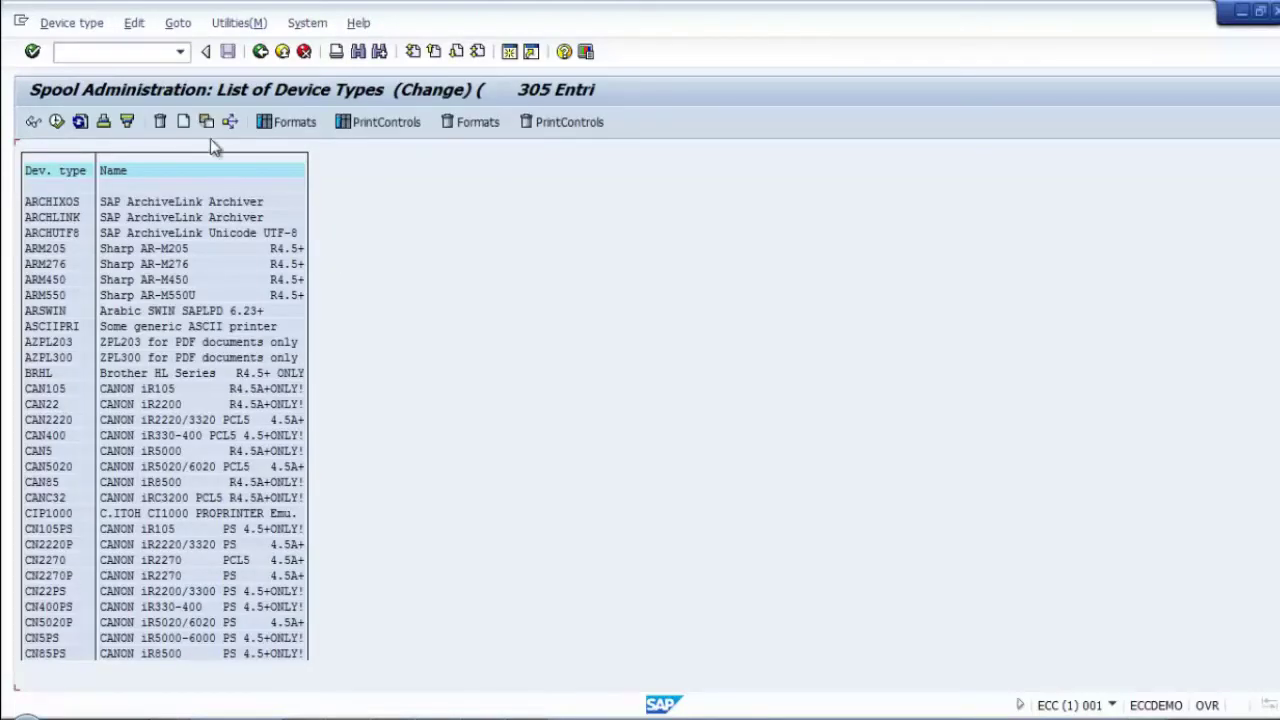
Step: Start a new device type with the code Z_TR_DTY
click(183, 122)
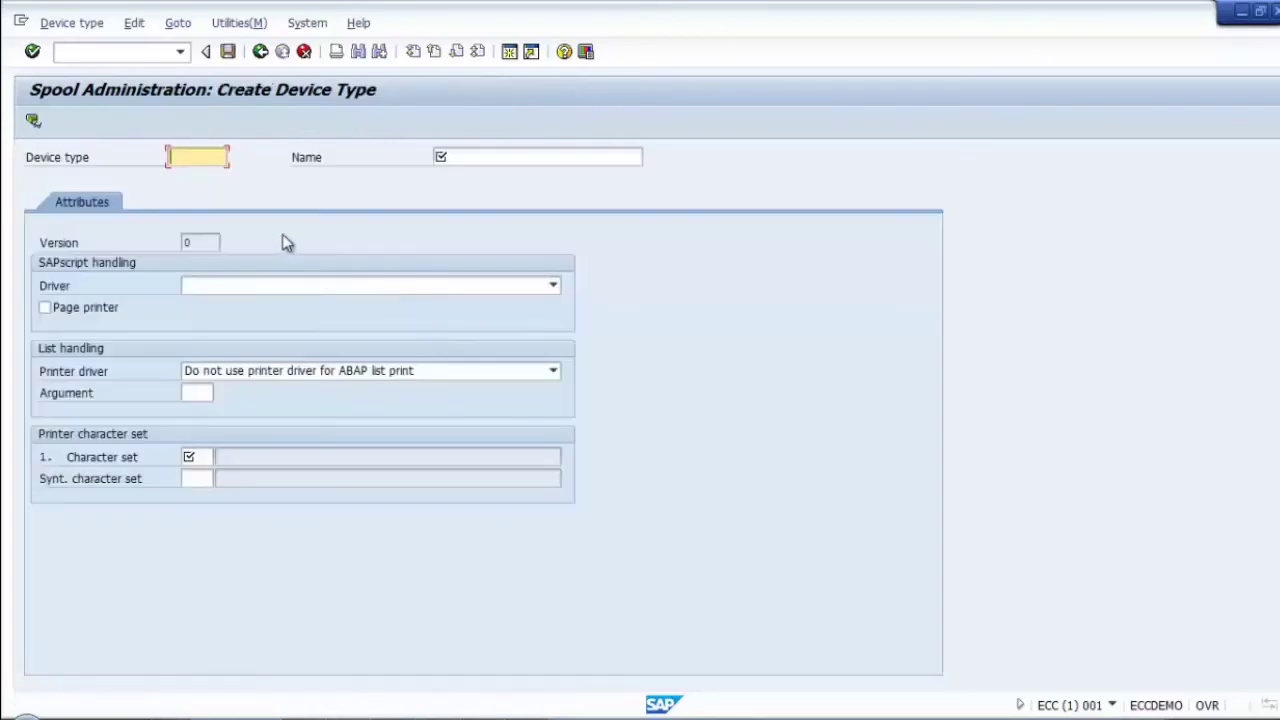
text(Z_TR)
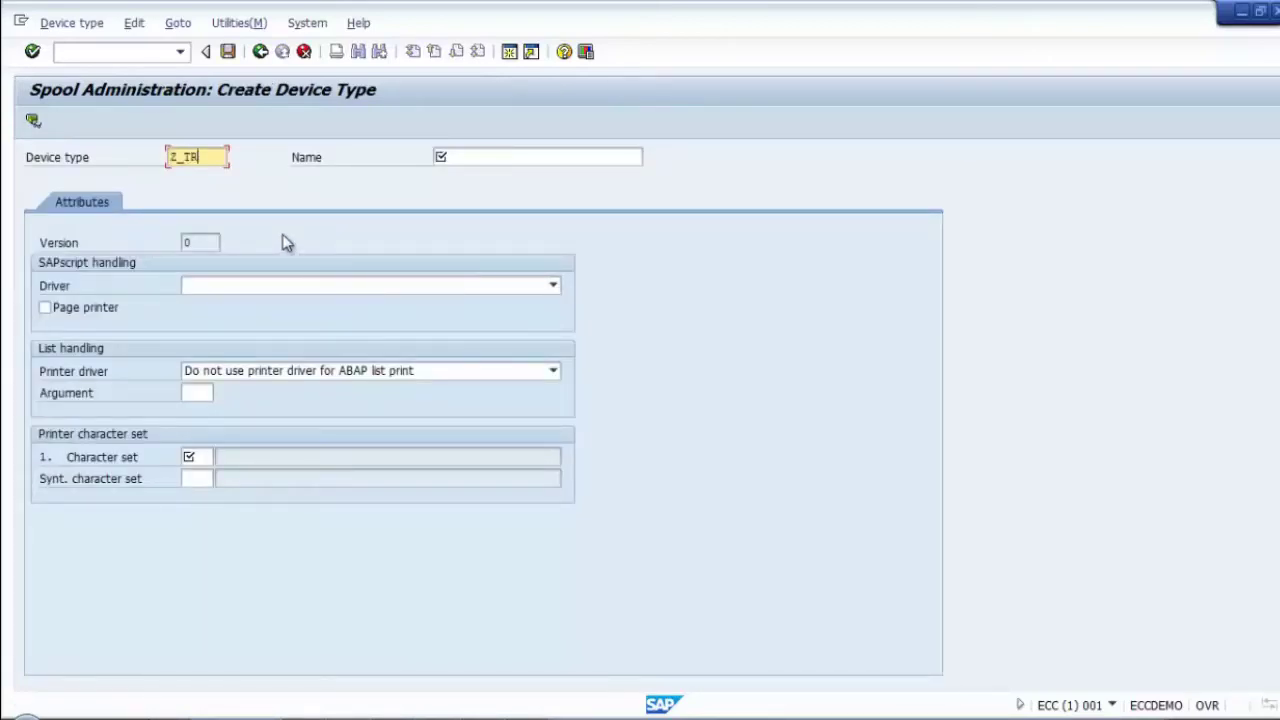
text(_DTY)
Step: Name the device type 'SAP Basis Training Device Type'
click(479, 160)
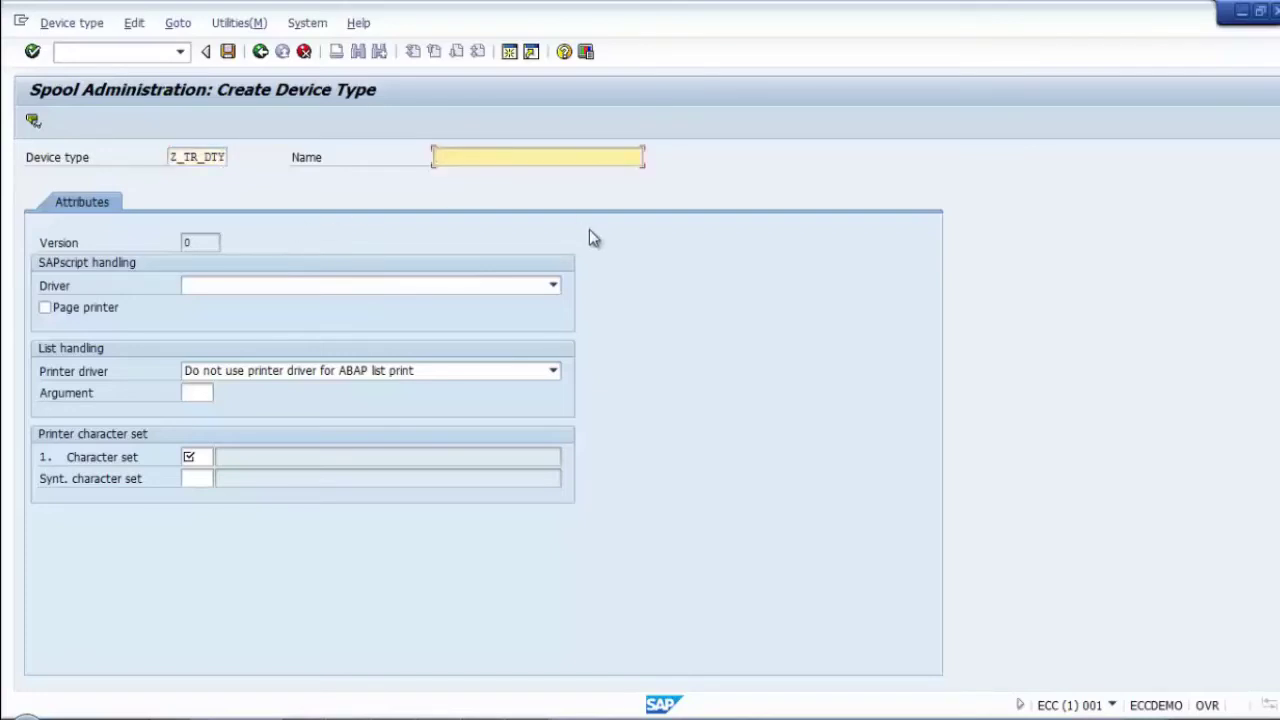
text(SAP Basis Training Device Type)
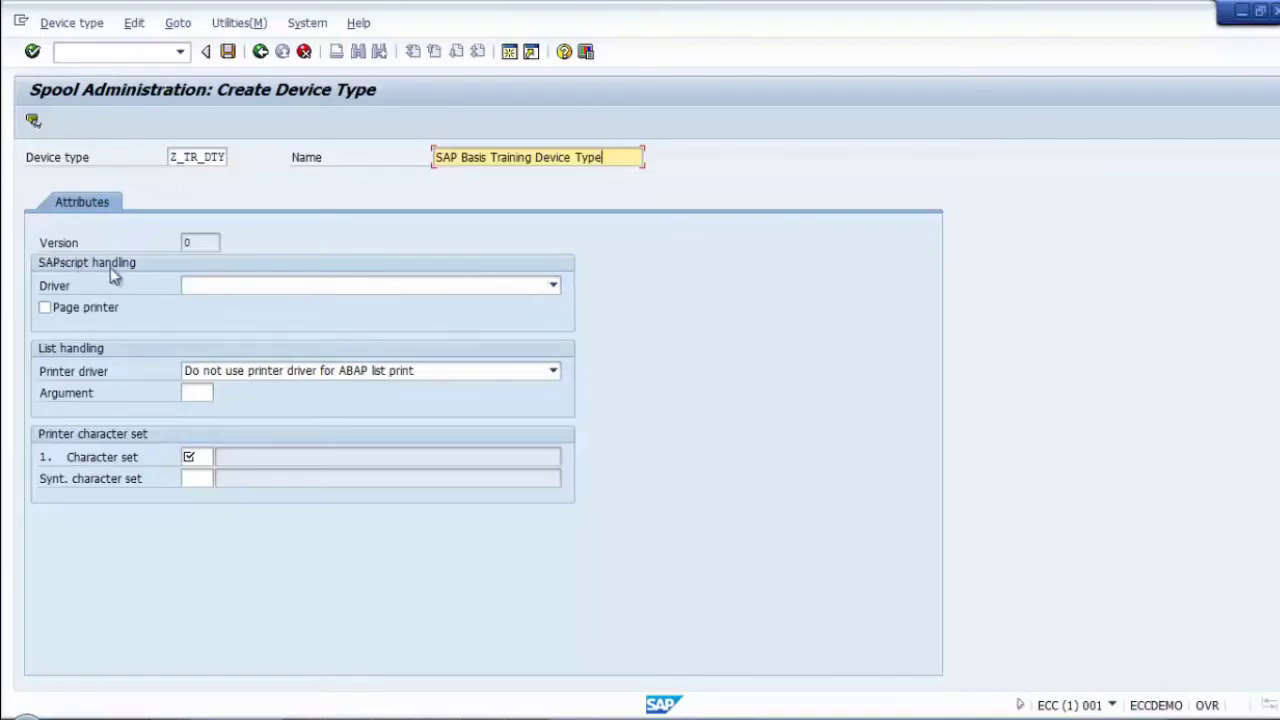
click(505, 290)
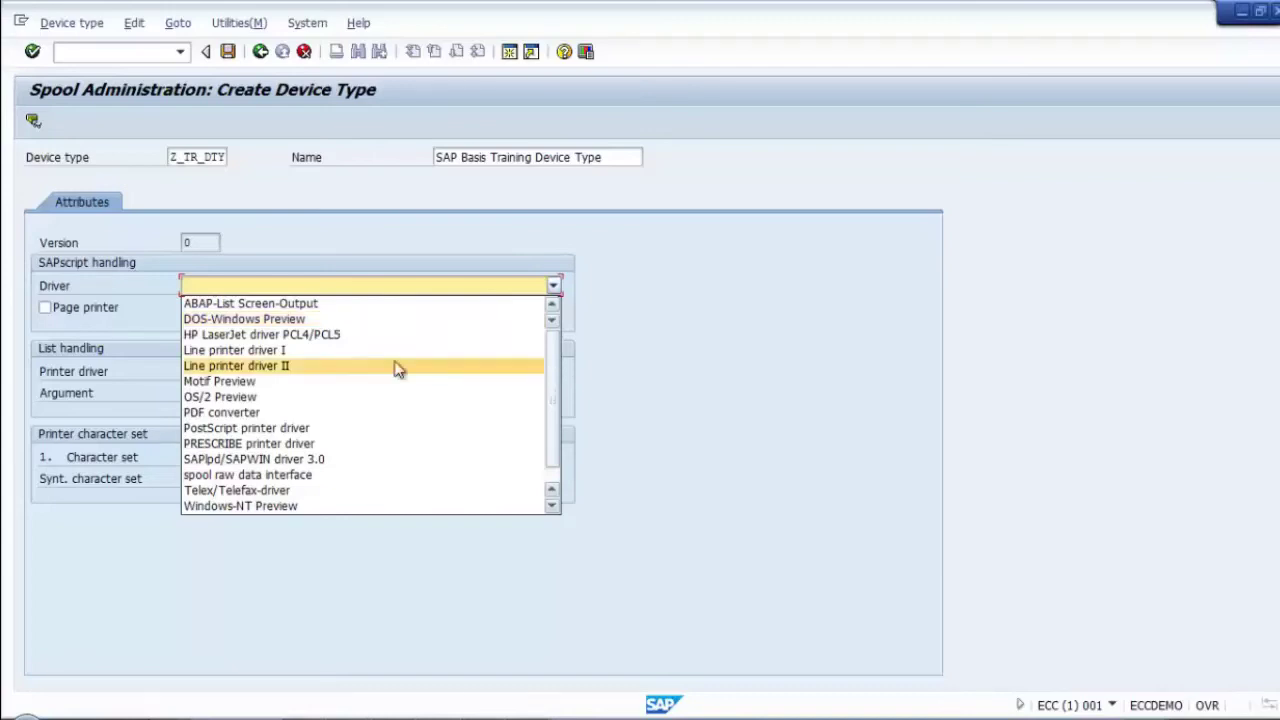
Step: Assign SAPscript driver HP LaserJet PCL4/PCL5 and printer driver PCL-5 (black and white/color)
click(310, 336)
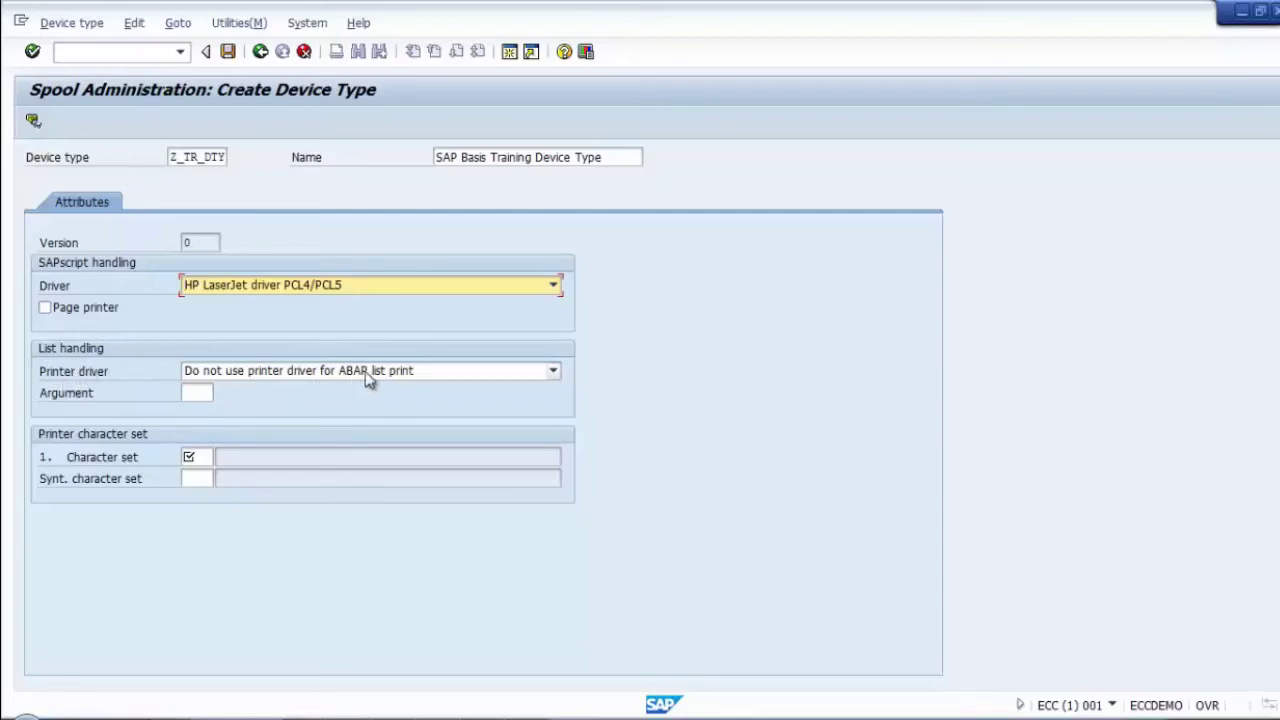
click(396, 373)
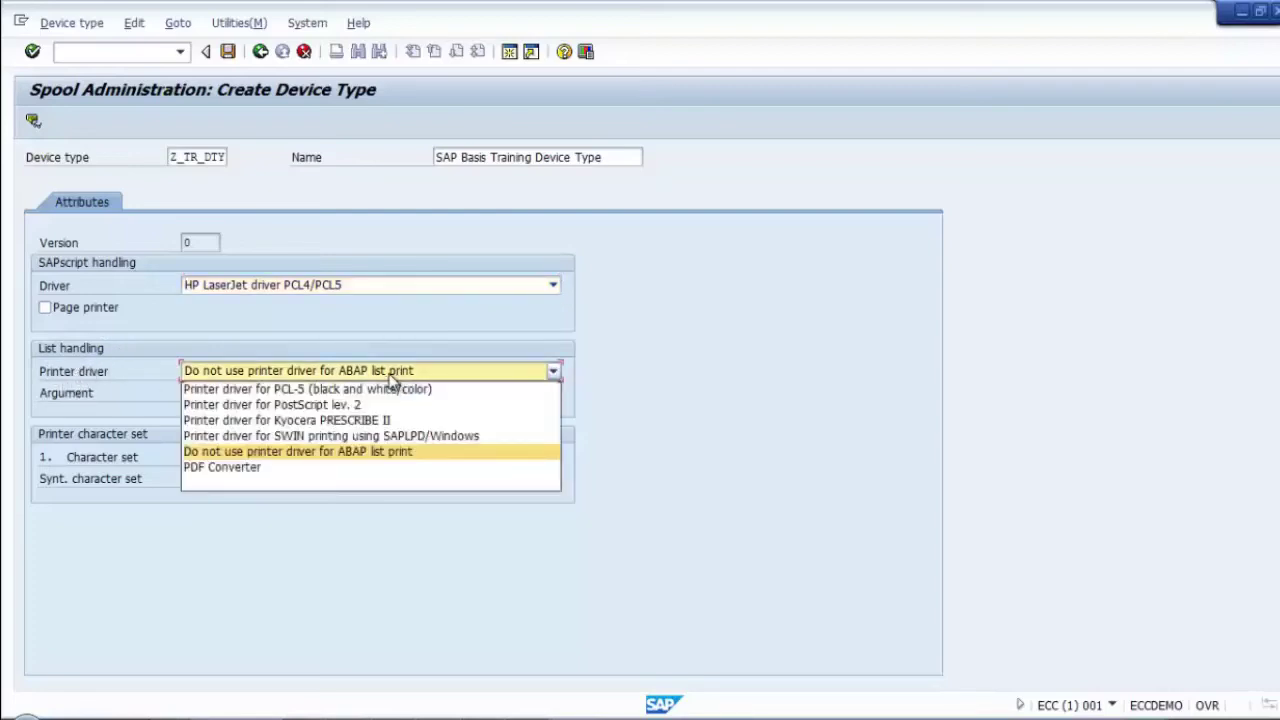
click(342, 389)
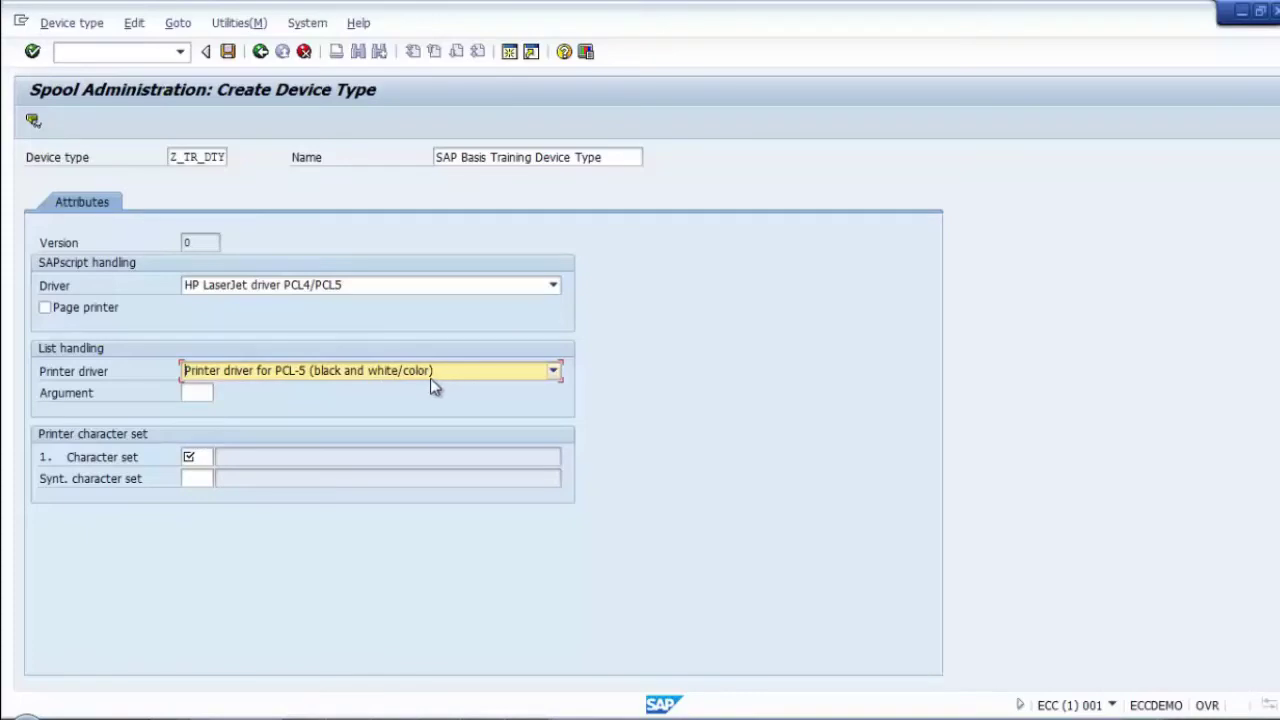
click(196, 392)
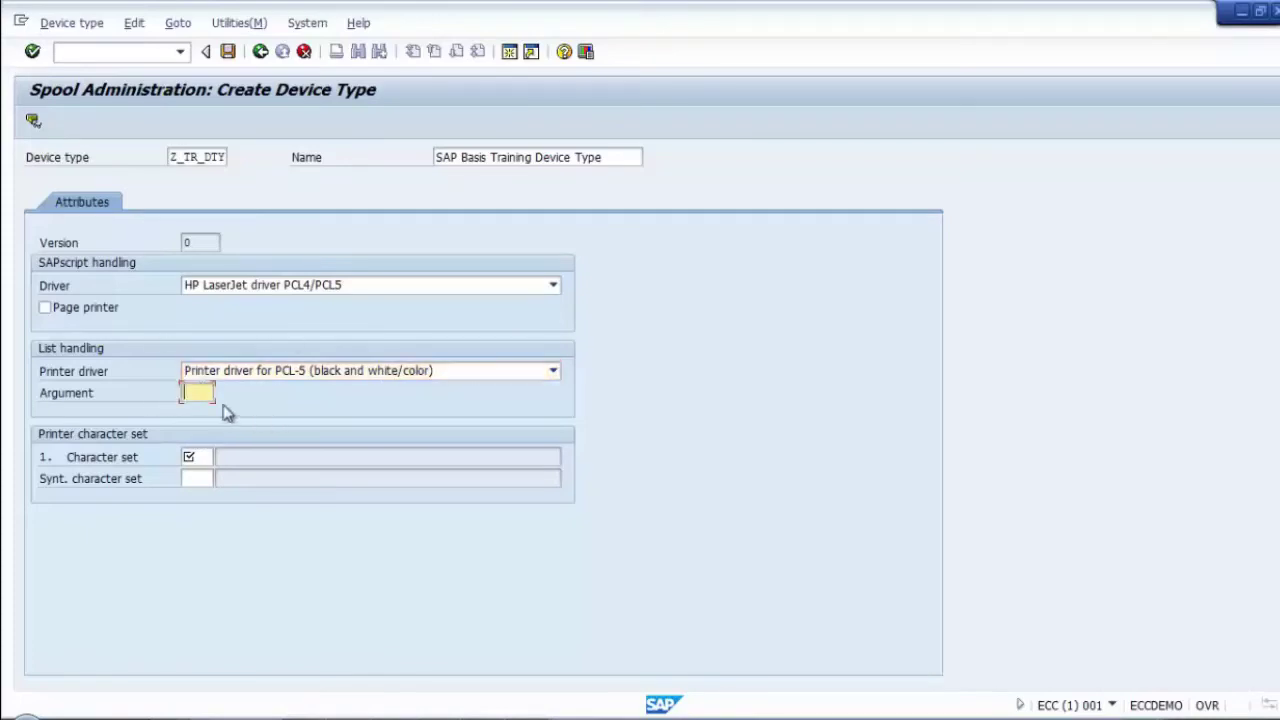
click(200, 458)
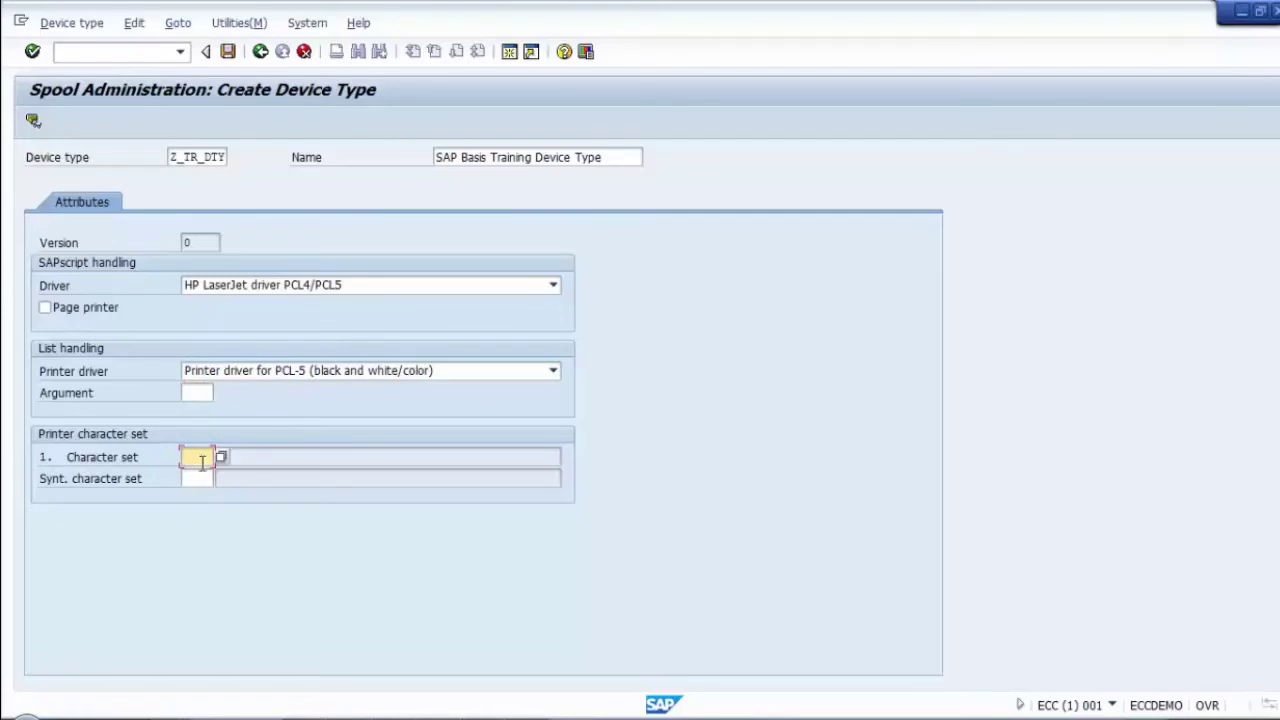
click(221, 459)
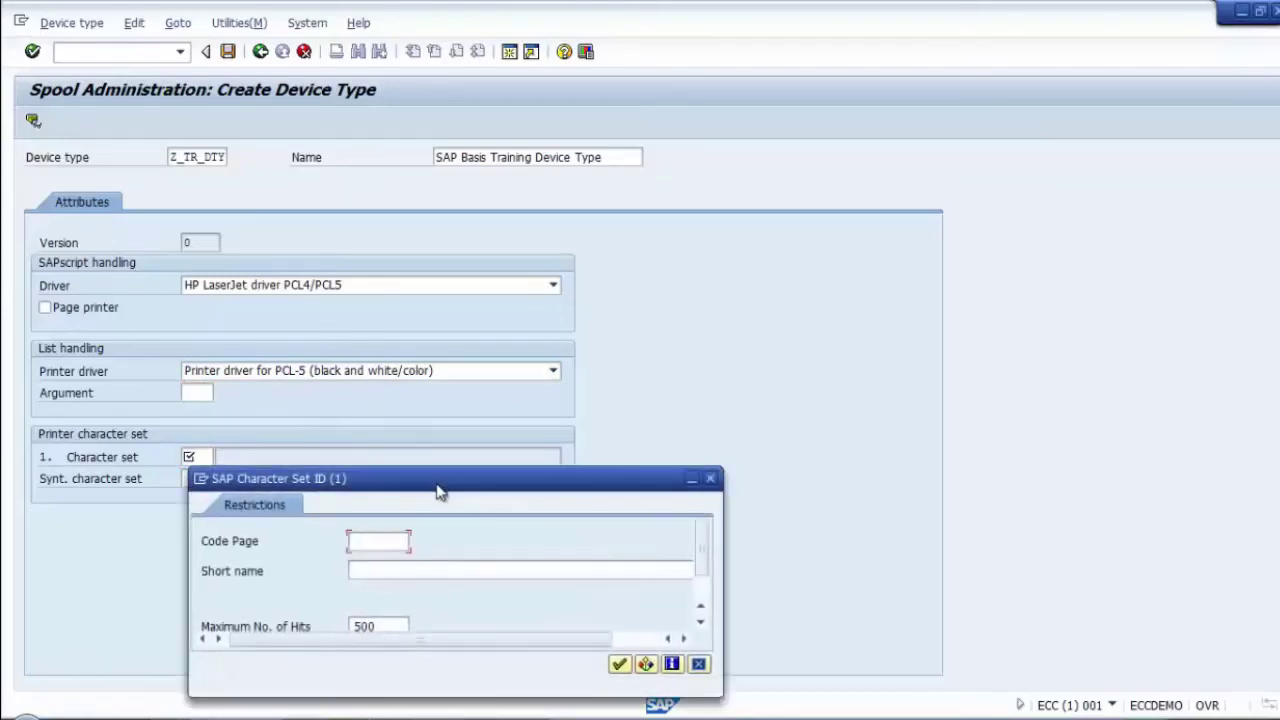
Step: Set the character set to 1116, Printer HPLJIIID ISO 8859/1 (Latin 1)
drag(437, 480, 531, 273)
click(693, 461)
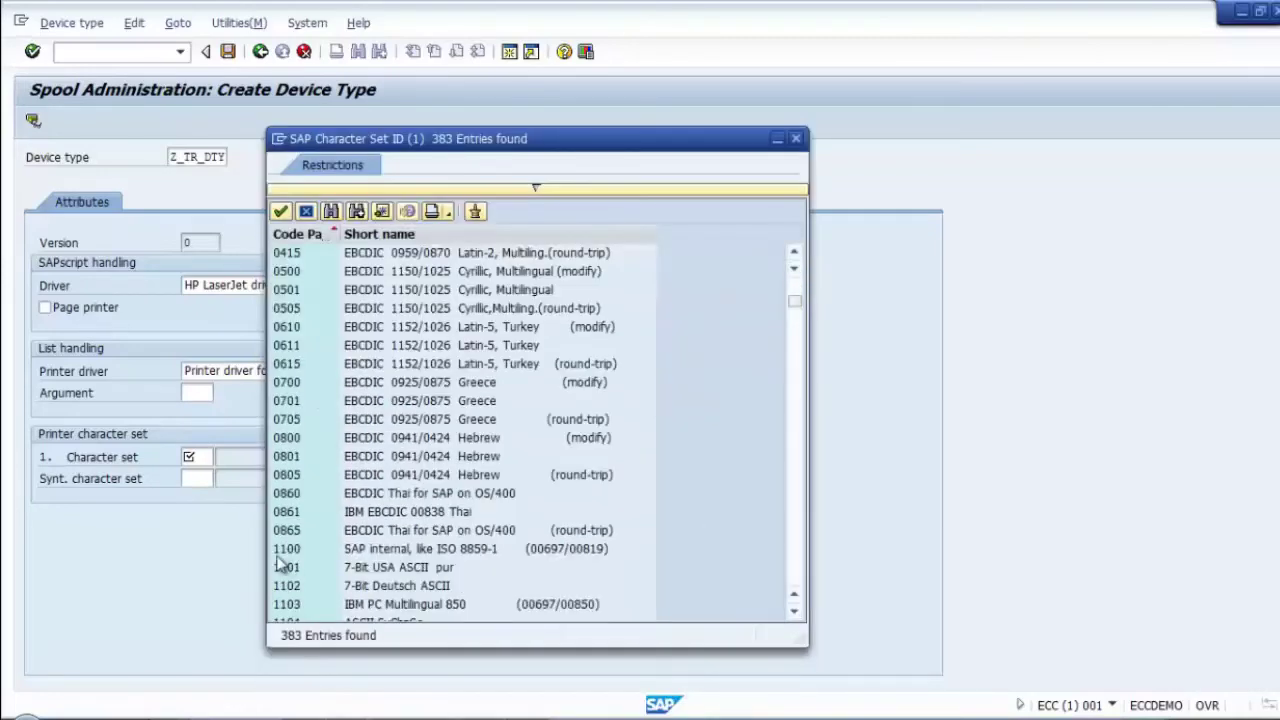
click(793, 545)
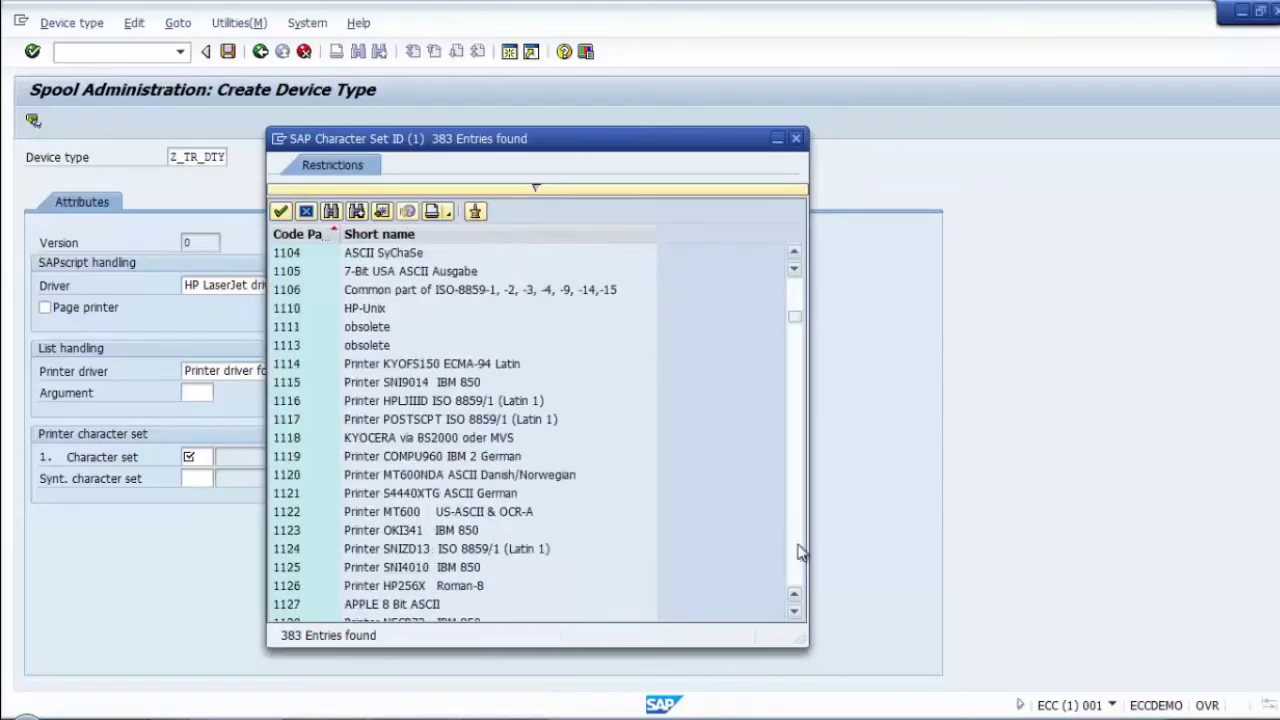
click(440, 402)
double_click(293, 400)
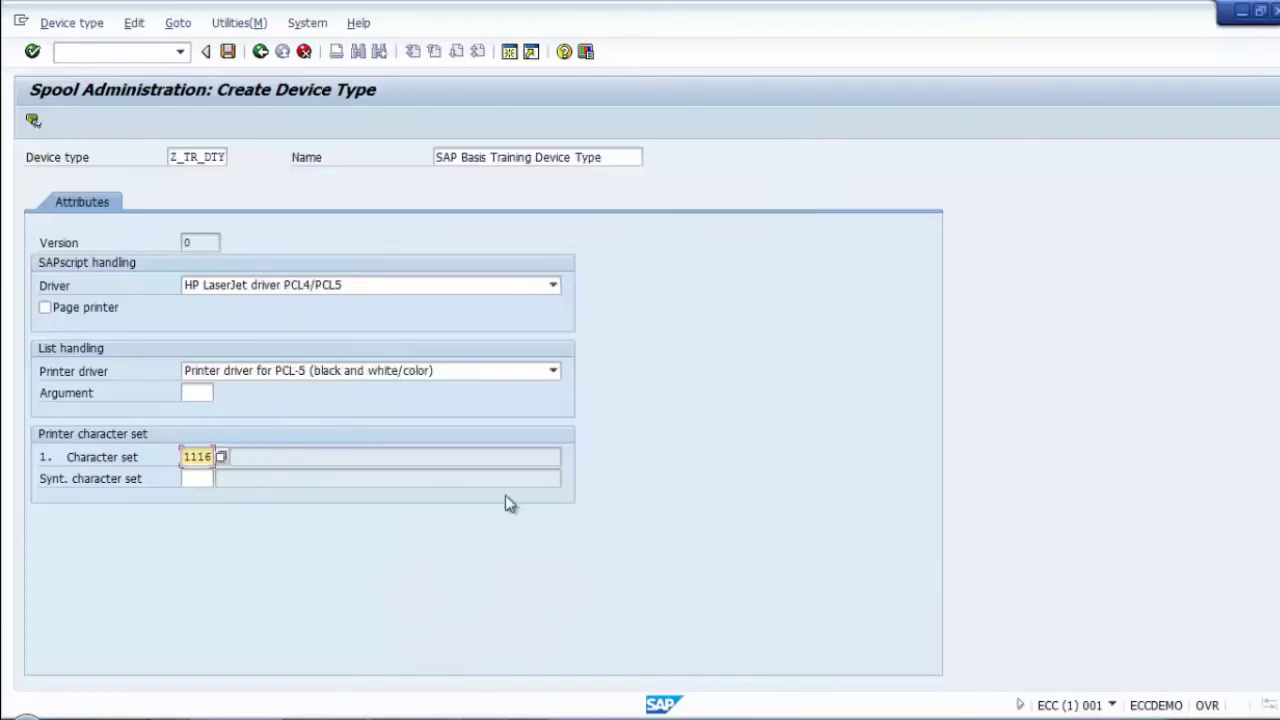
key(Return)
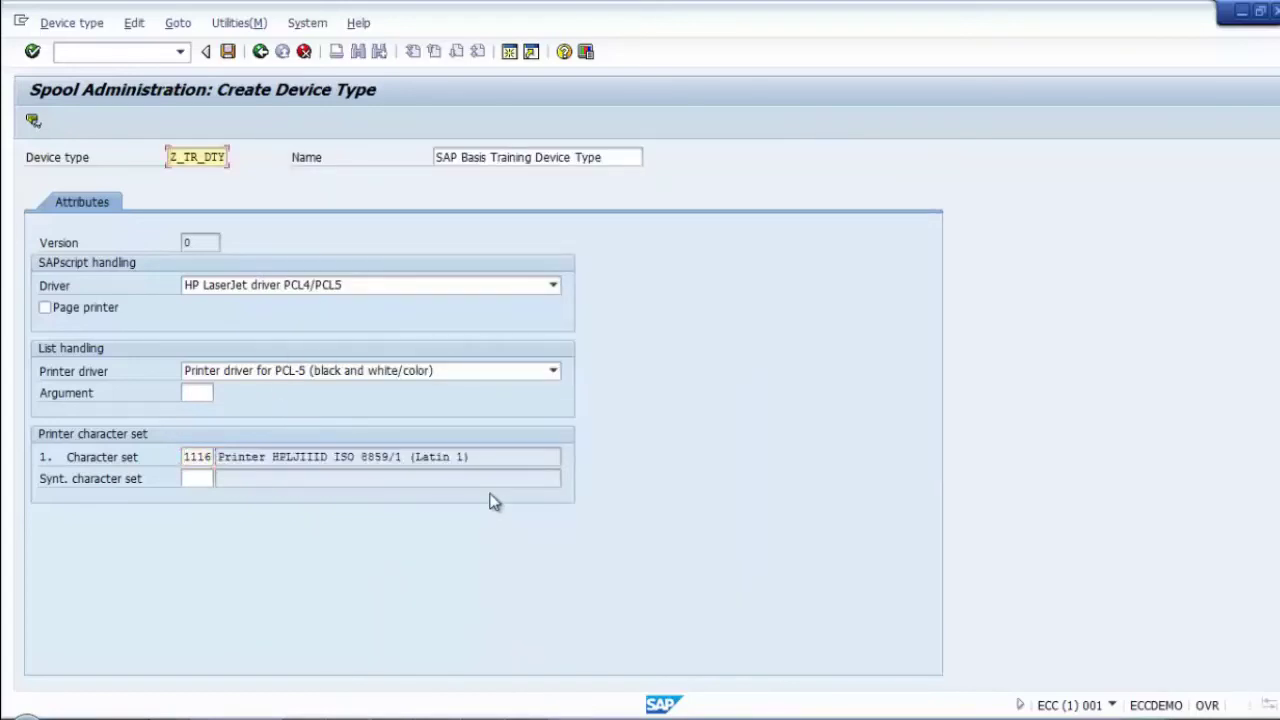
Step: Save device type Z_TR_DTY as a local object
click(236, 52)
click(318, 438)
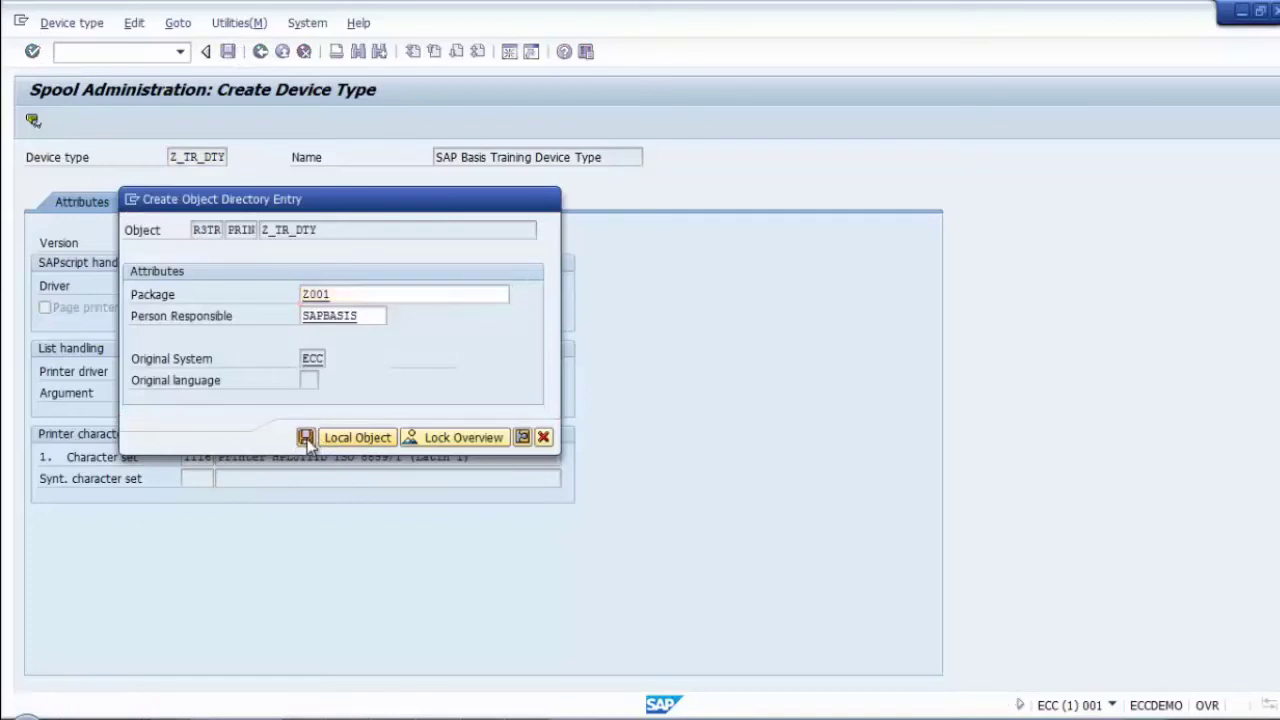
click(287, 330)
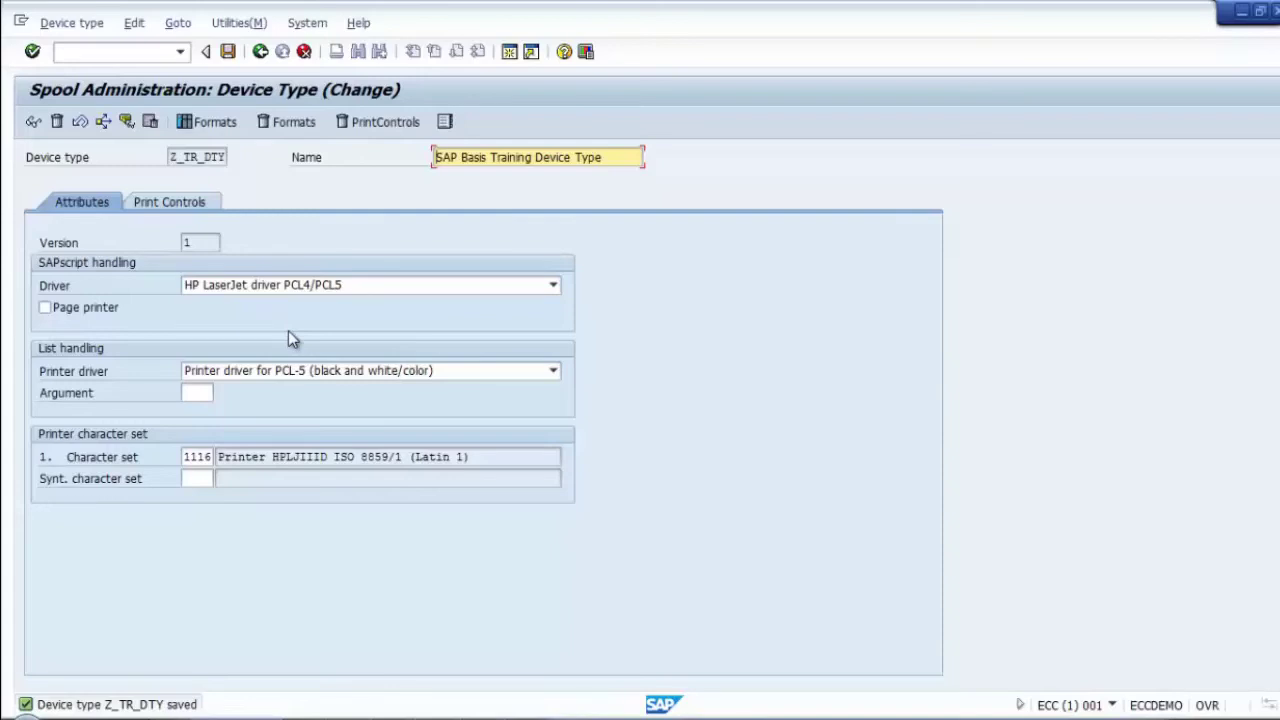
Step: Pick print control Z_TPC from the missing standard print controls and add it to Z_TR_DTY
click(180, 204)
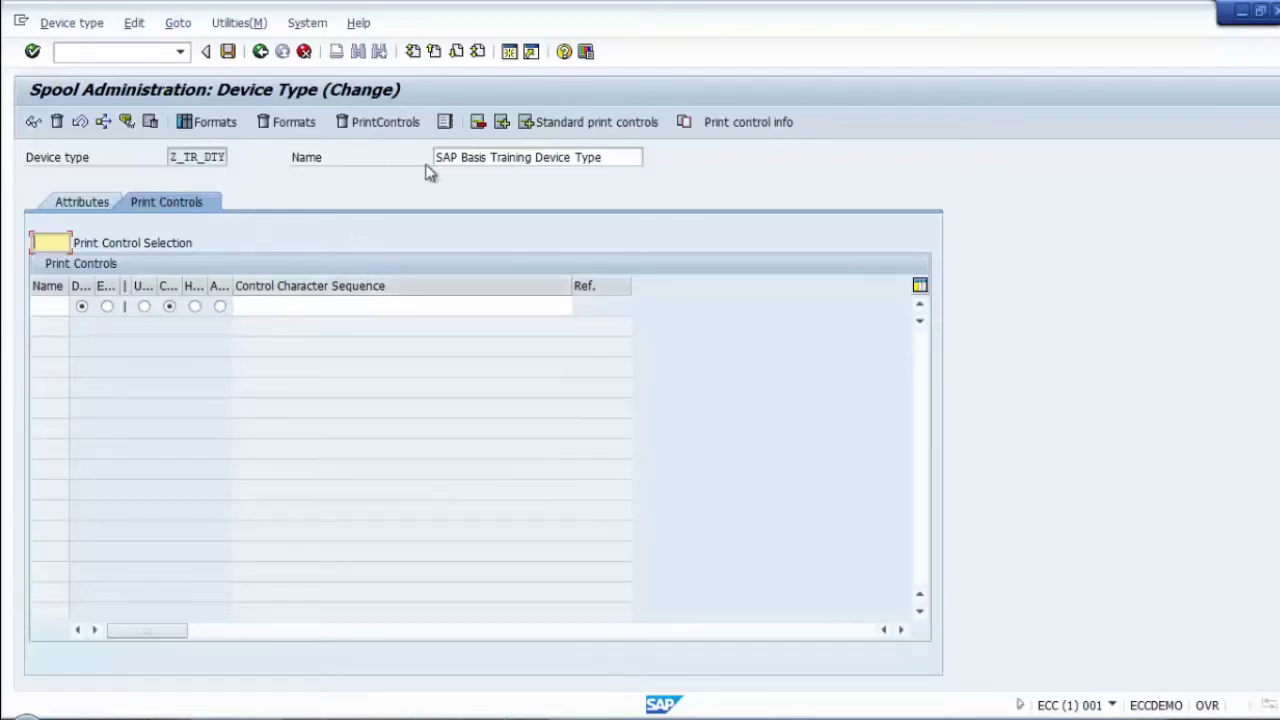
click(561, 122)
click(288, 414)
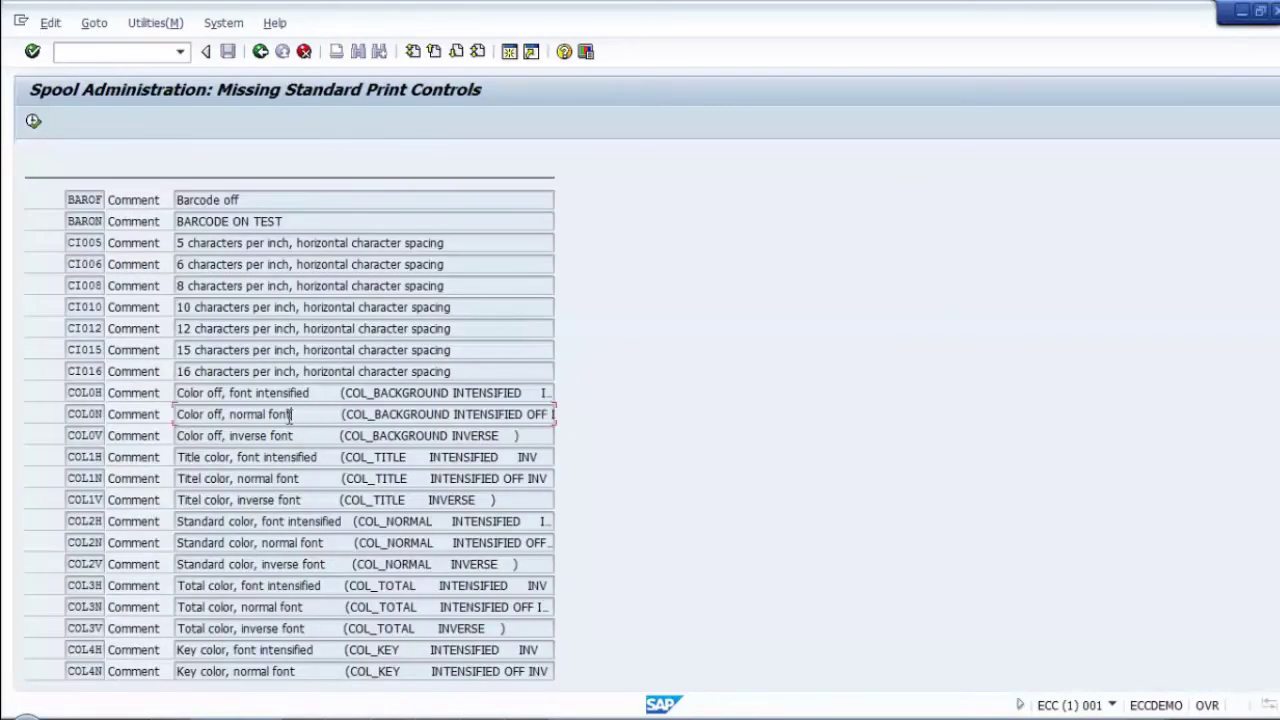
scroll(288, 414, down, 3)
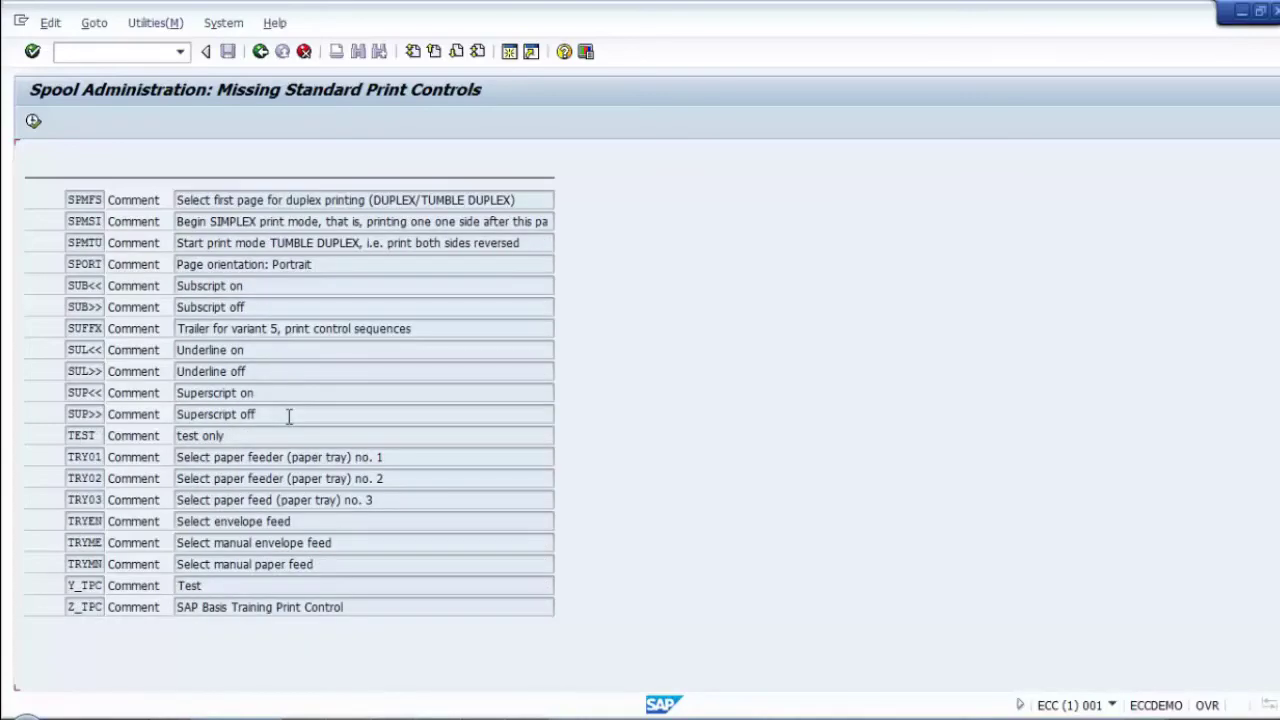
scroll(288, 414, up, 3)
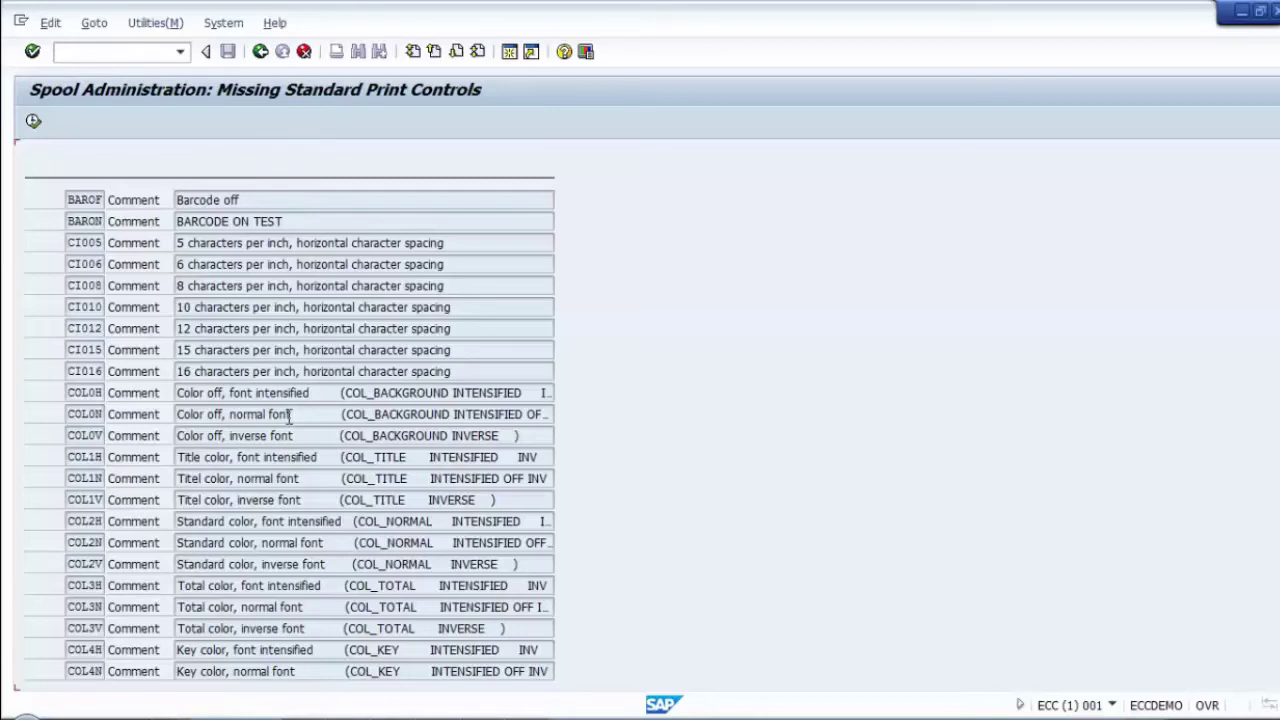
scroll(289, 416, down, 10)
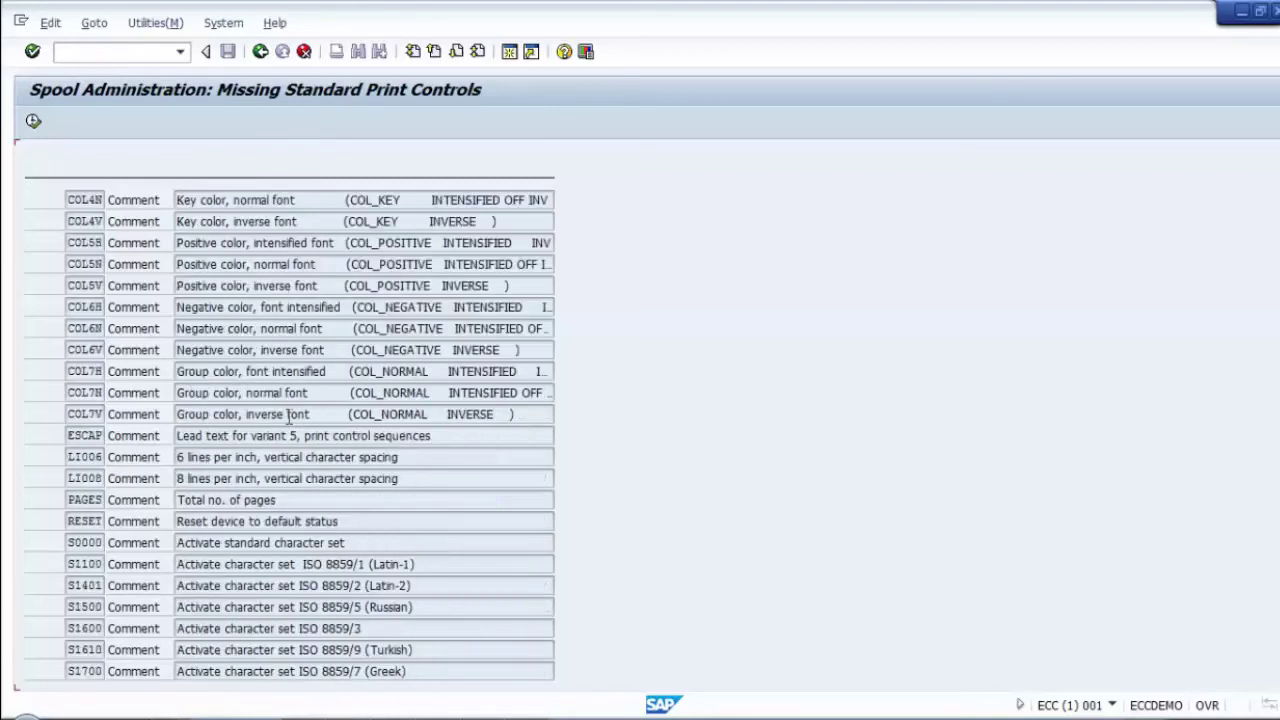
scroll(289, 416, down, 5)
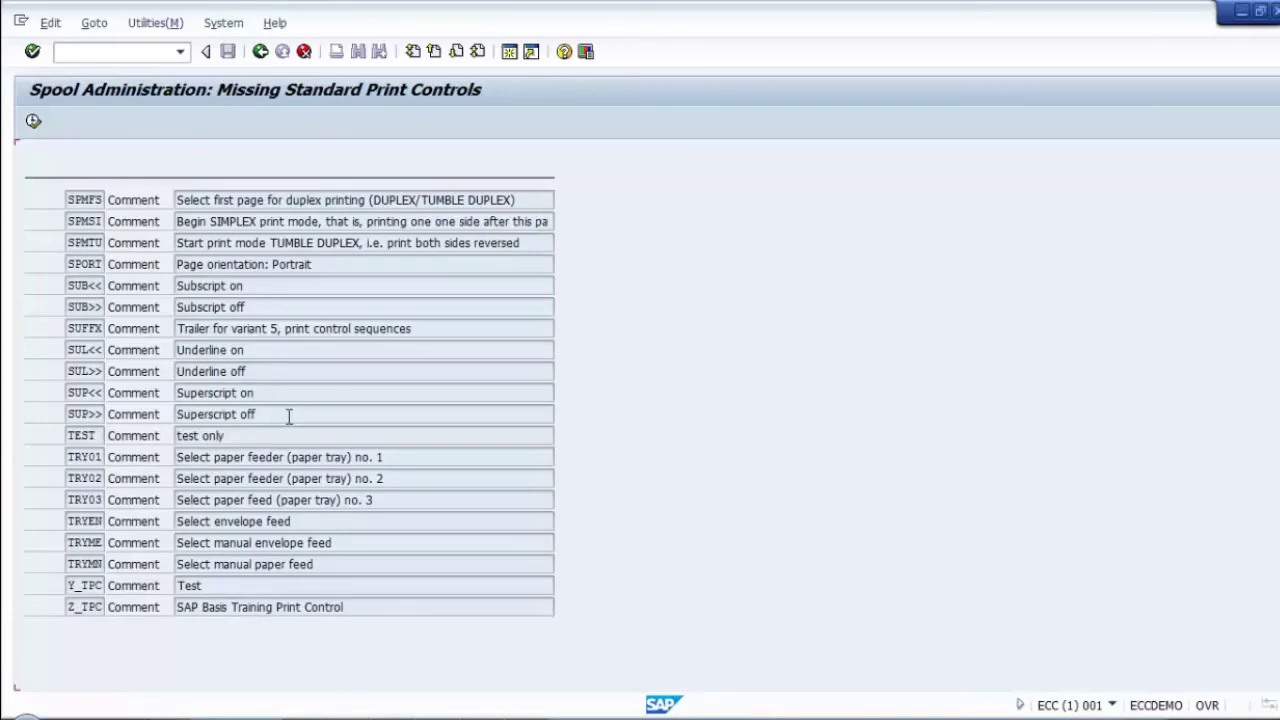
double_click(85, 610)
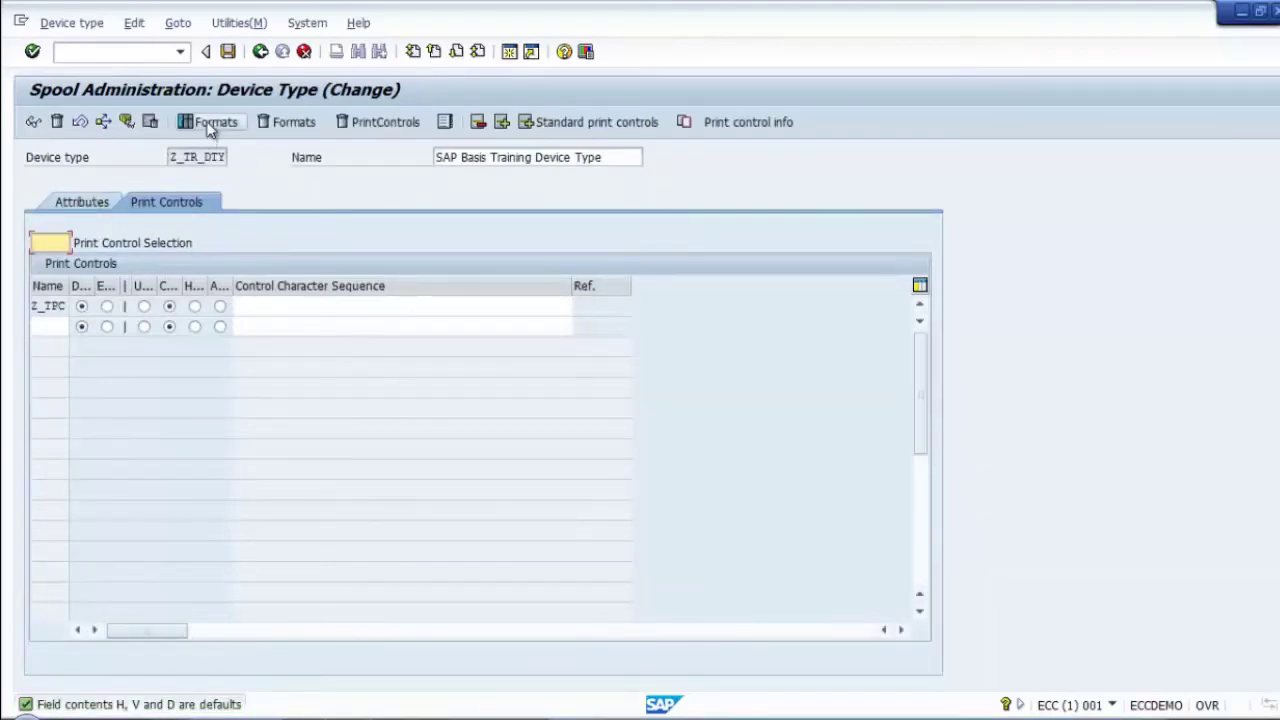
click(100, 212)
Step: Leave the device type editor and save its changes when prompted
click(145, 197)
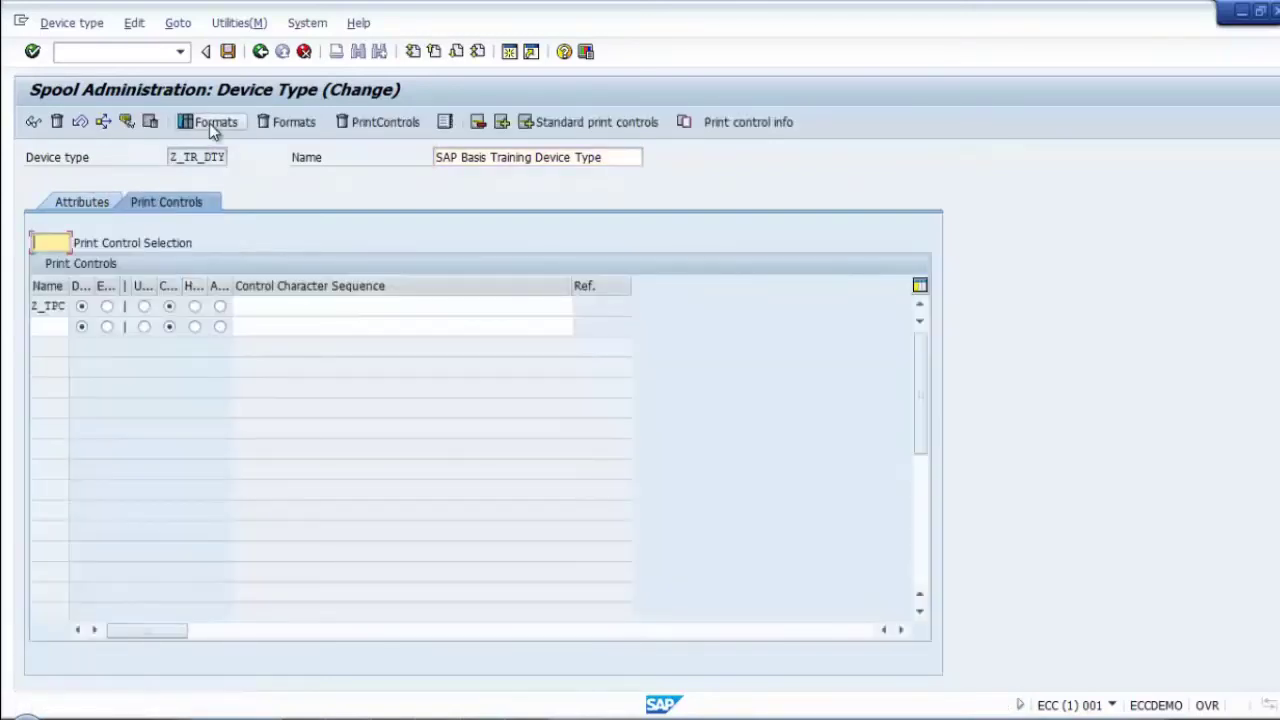
key(F3)
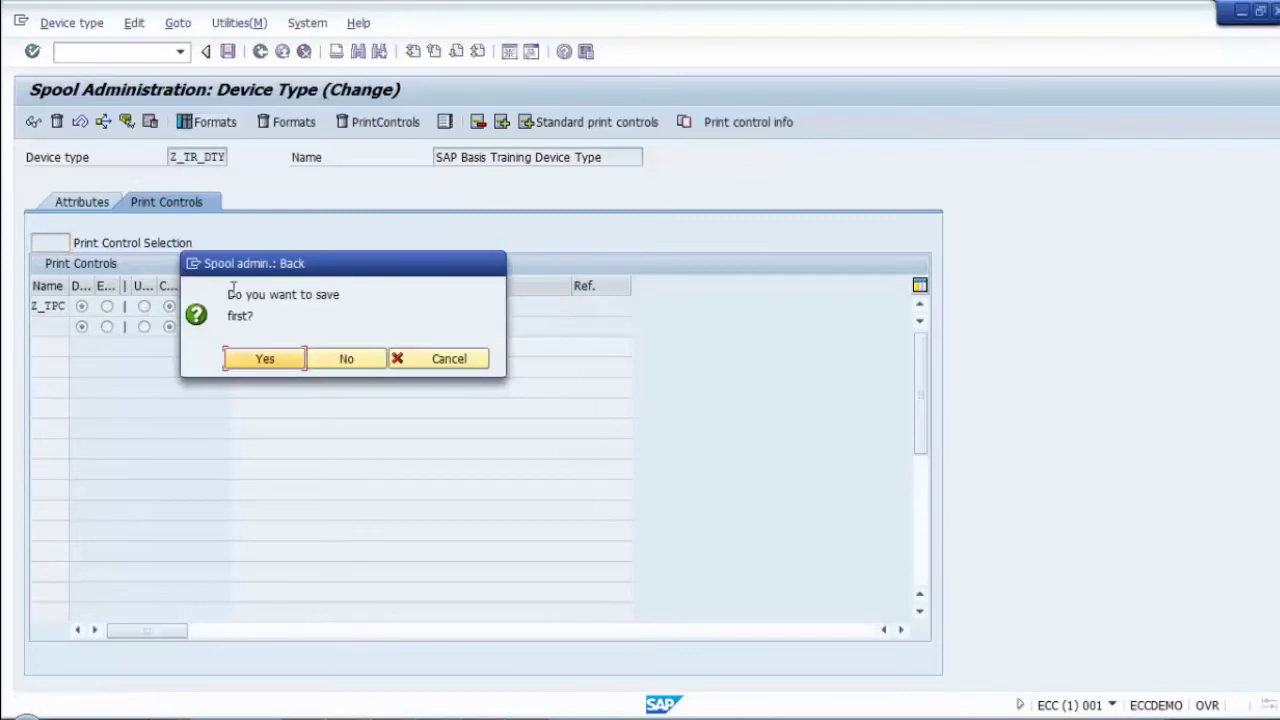
click(266, 358)
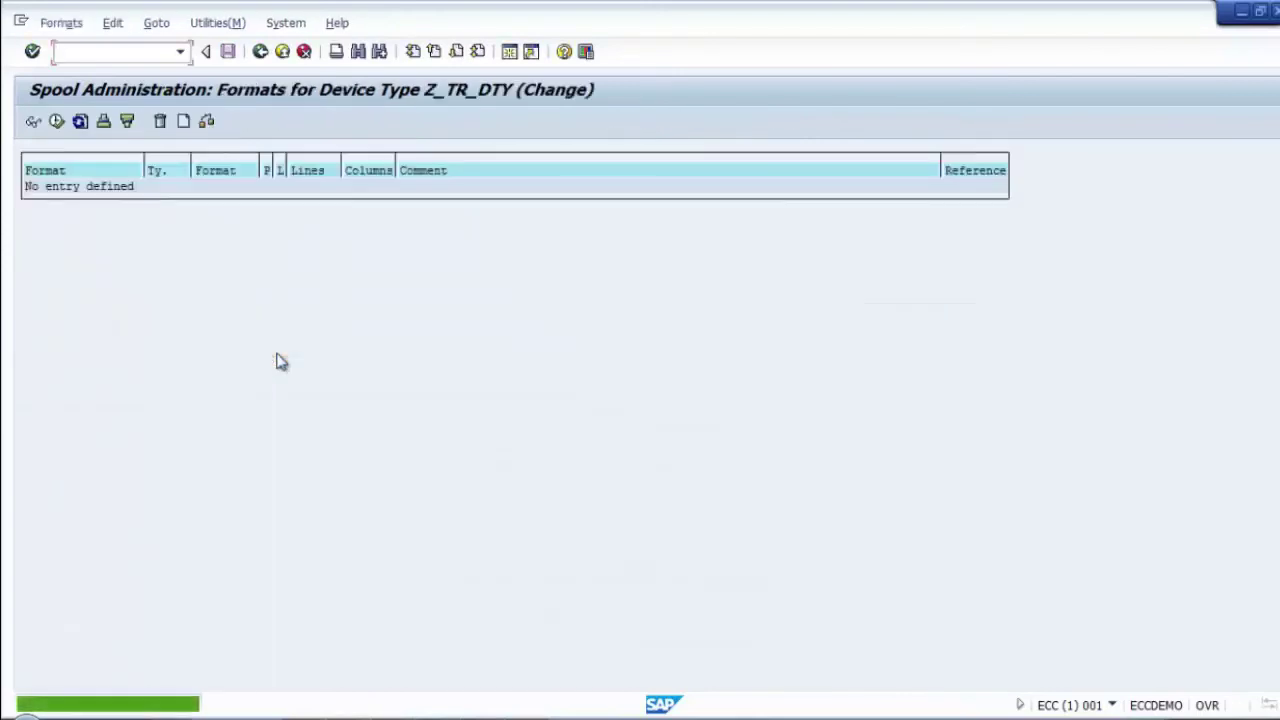
click(183, 121)
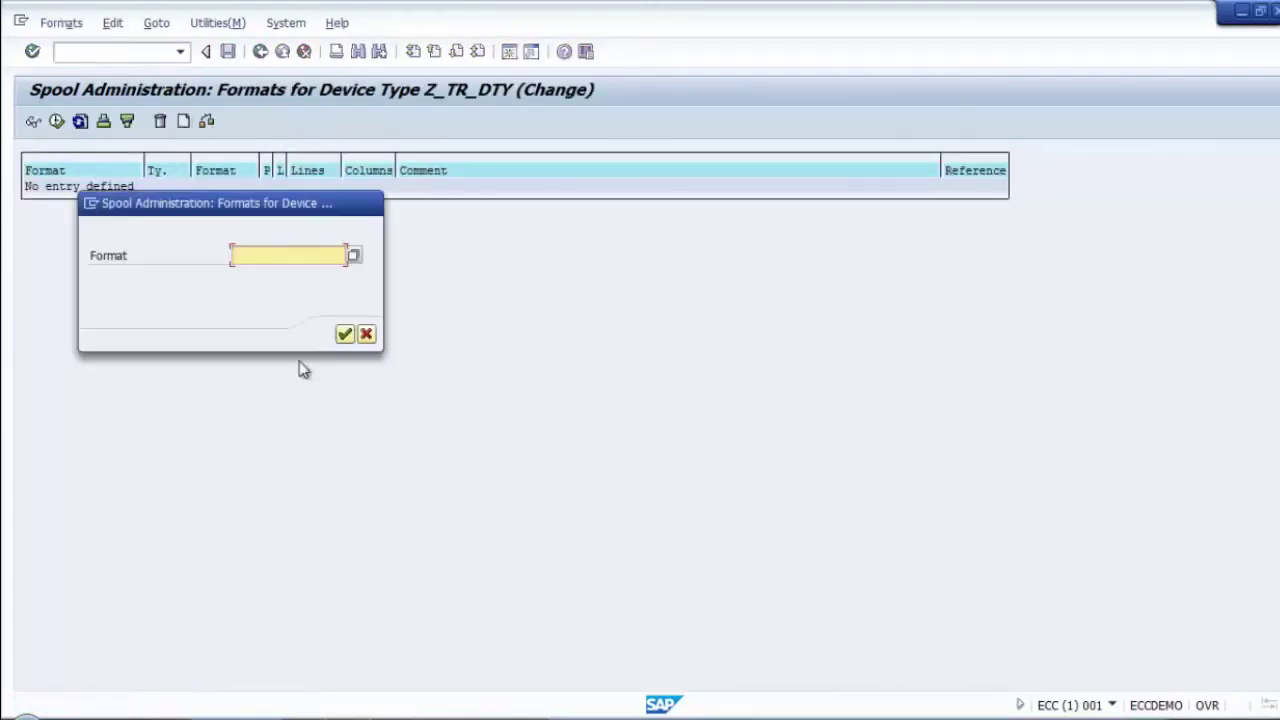
click(366, 334)
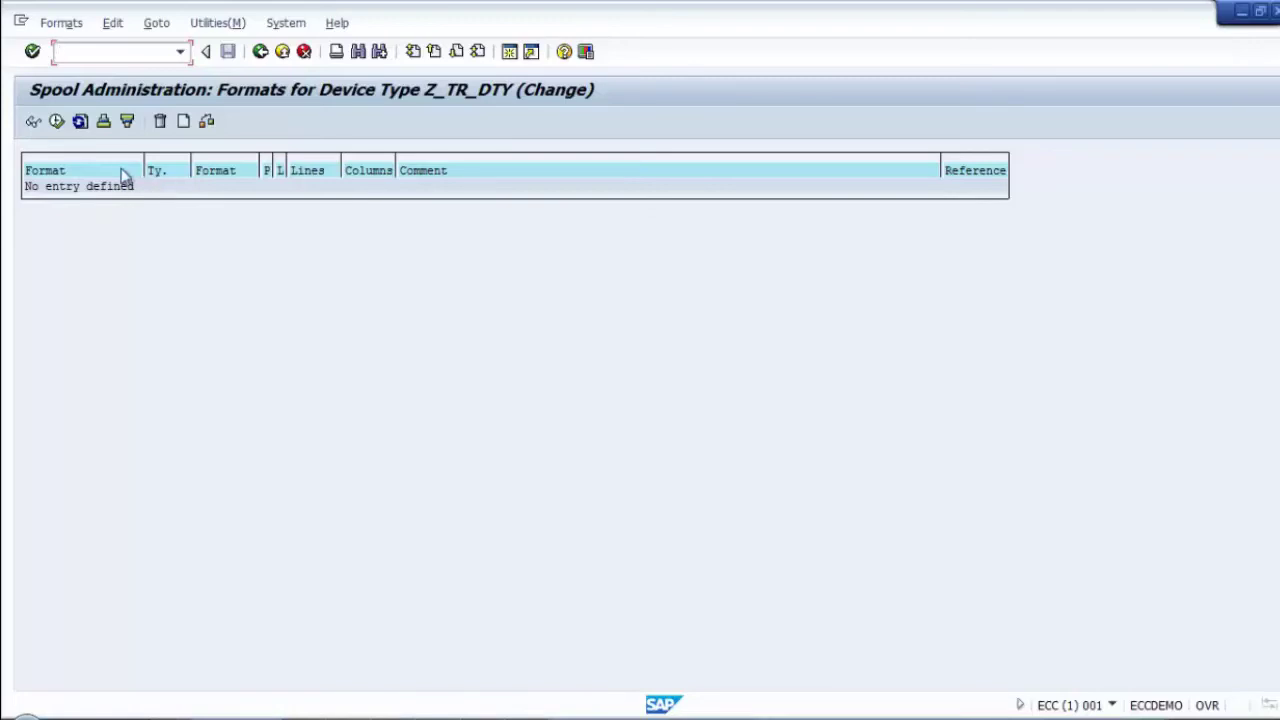
Step: Add format Z_TR_FT to Z_TR_DTY by picking it from the format search list
click(183, 122)
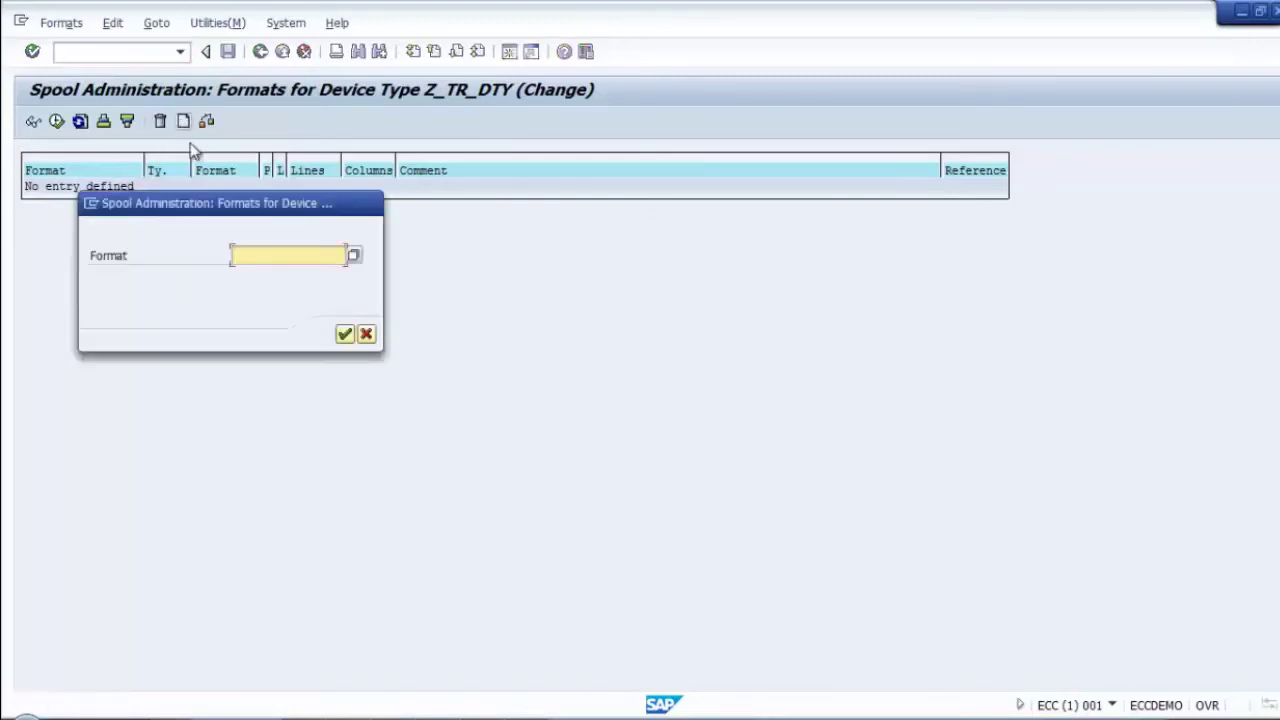
click(353, 256)
click(500, 430)
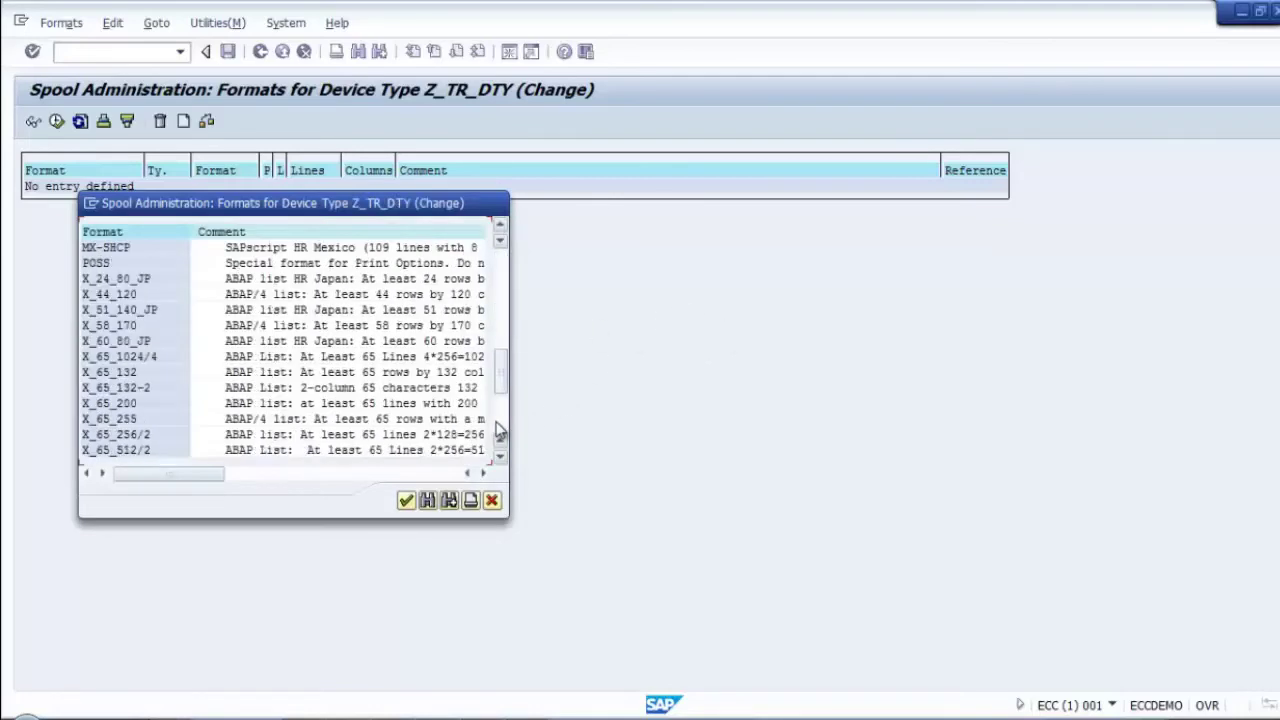
click(500, 430)
click(105, 405)
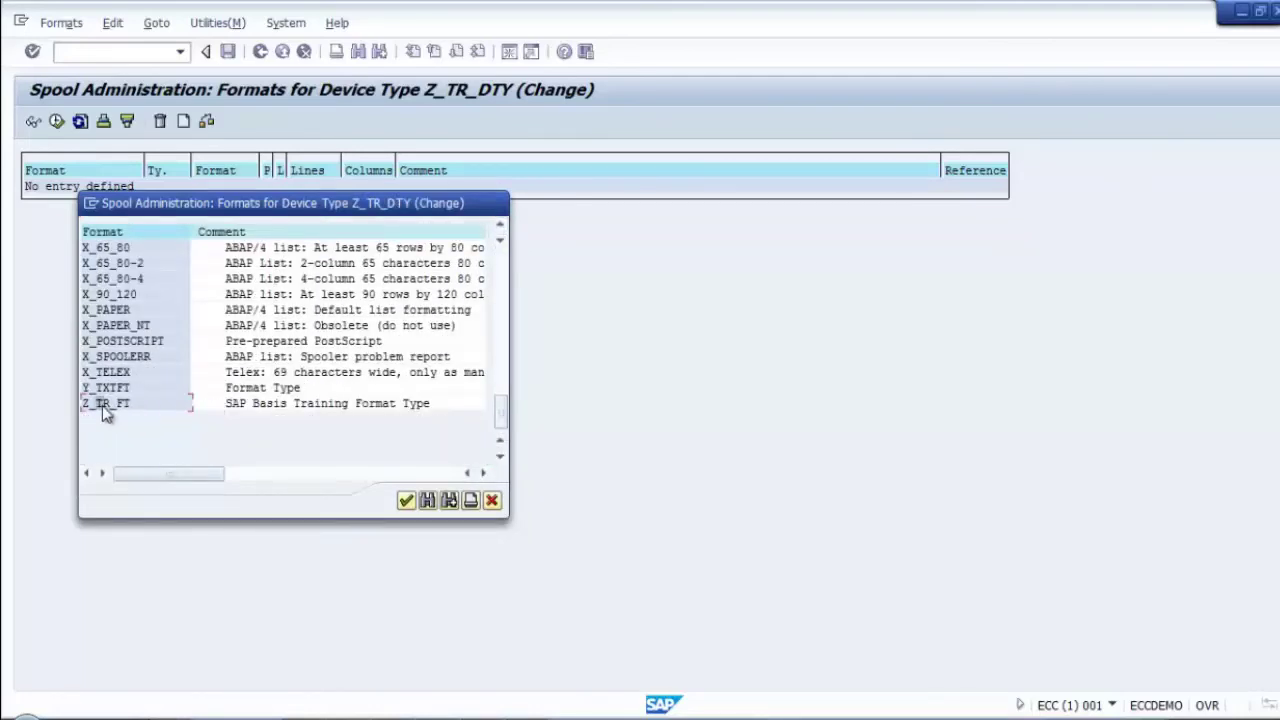
click(404, 500)
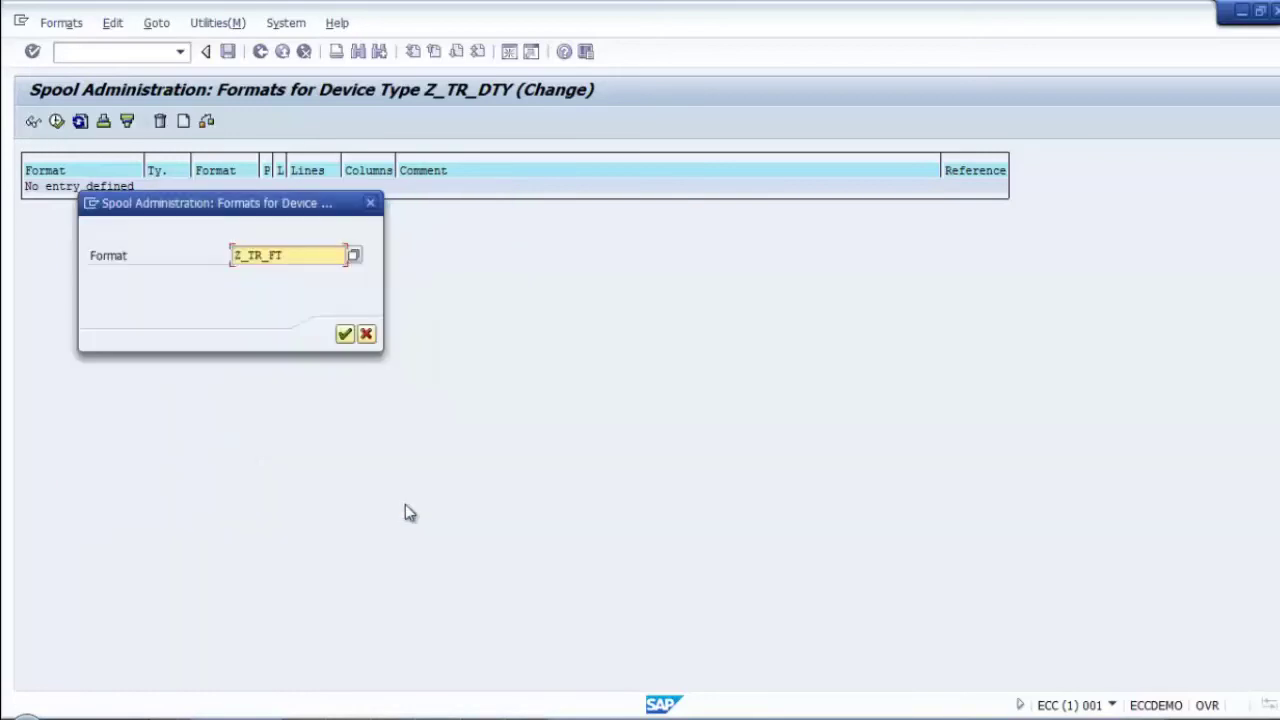
click(343, 335)
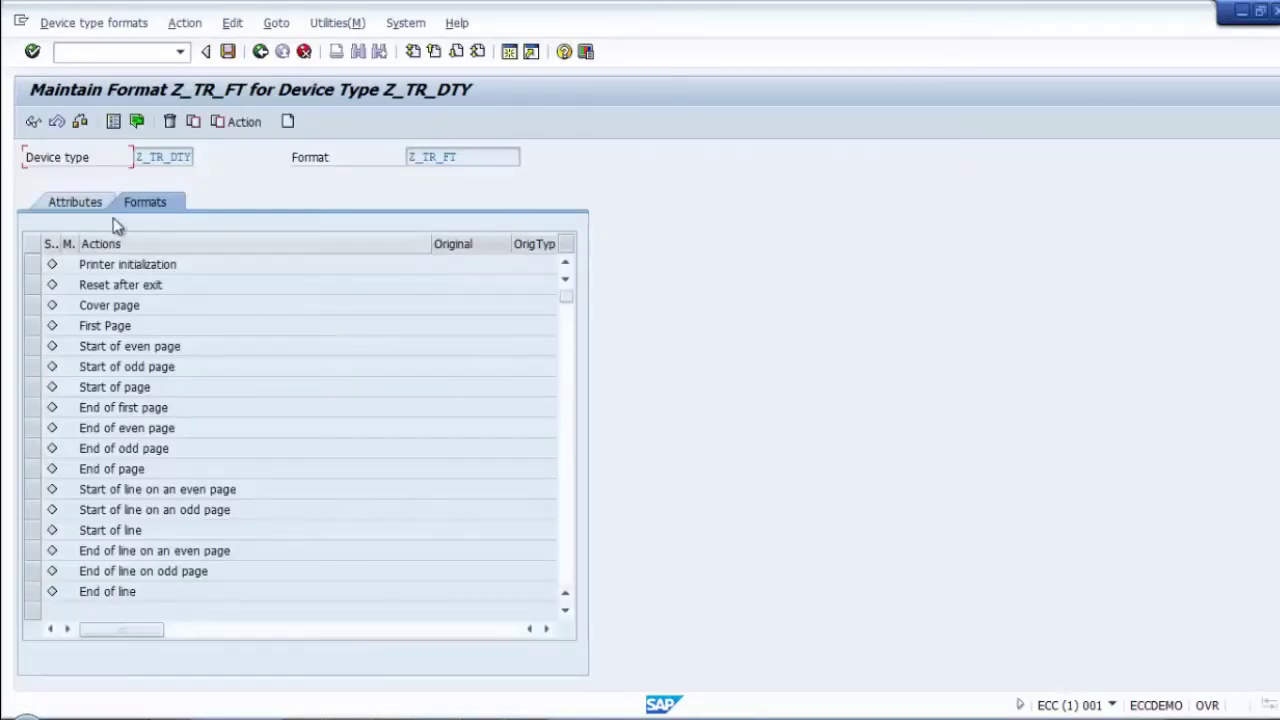
Step: Review the Z_TR_FT format's attributes and its empty Cover page action
click(84, 206)
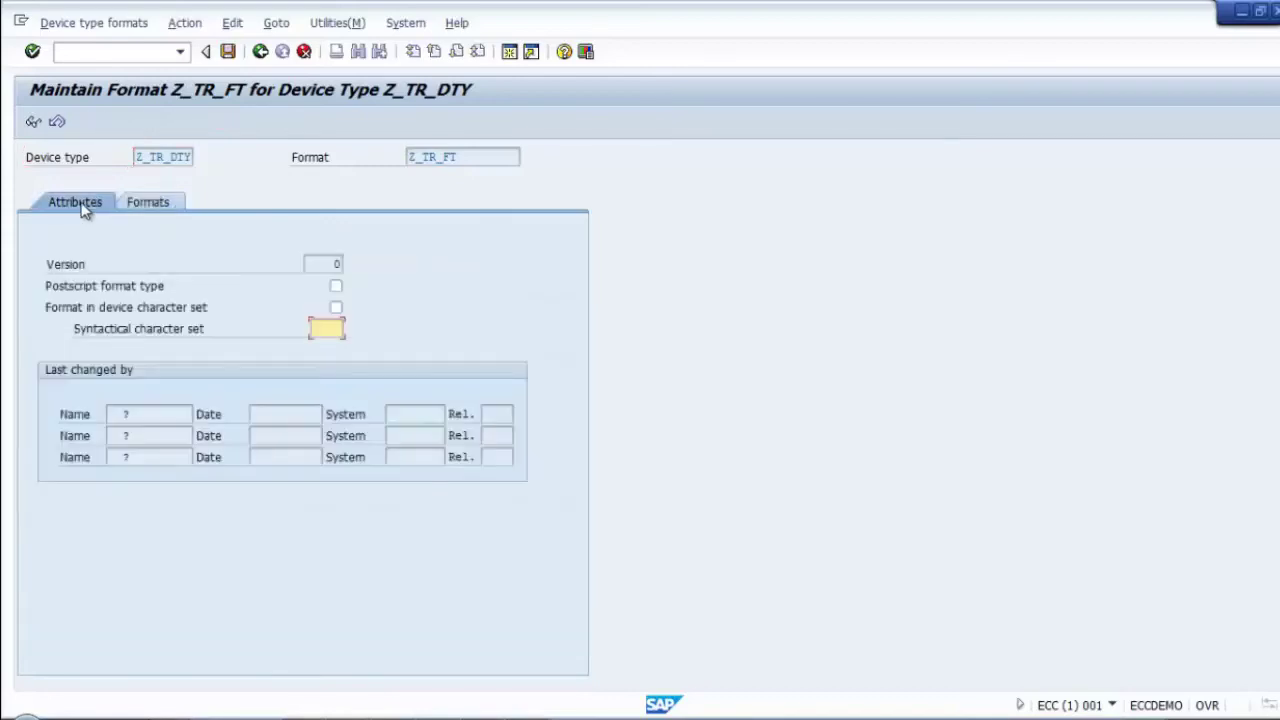
click(164, 197)
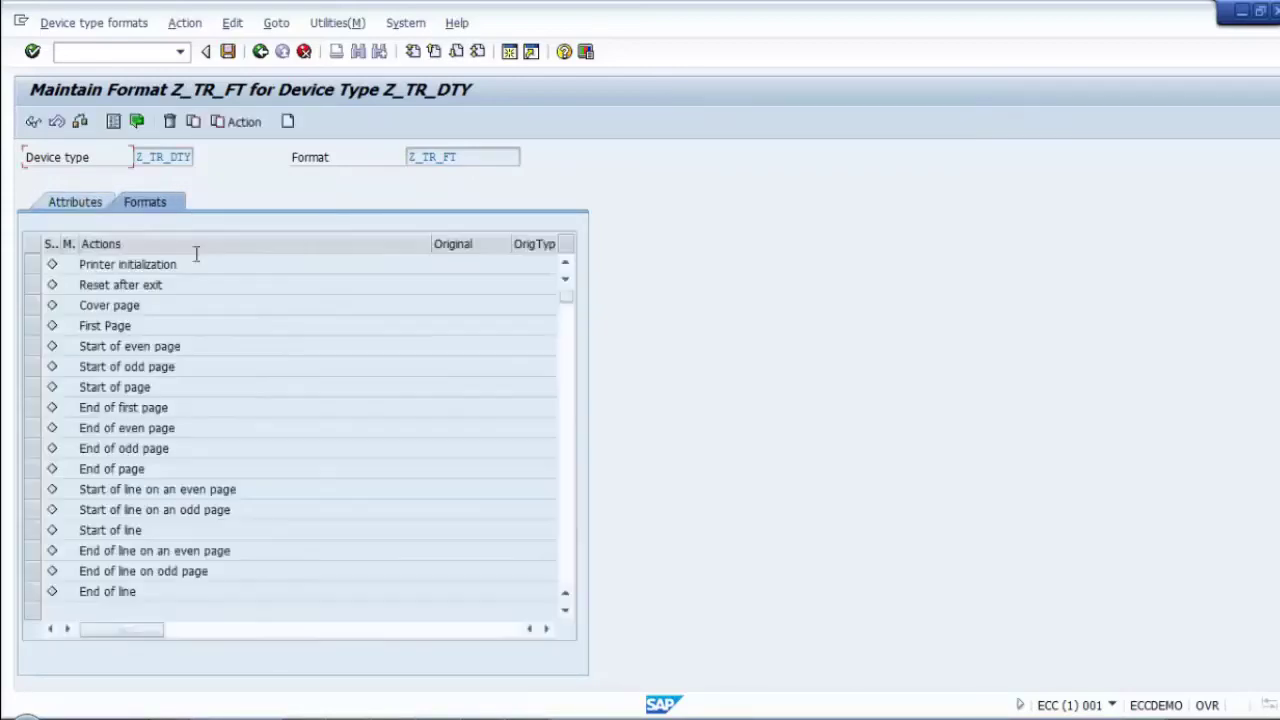
double_click(100, 304)
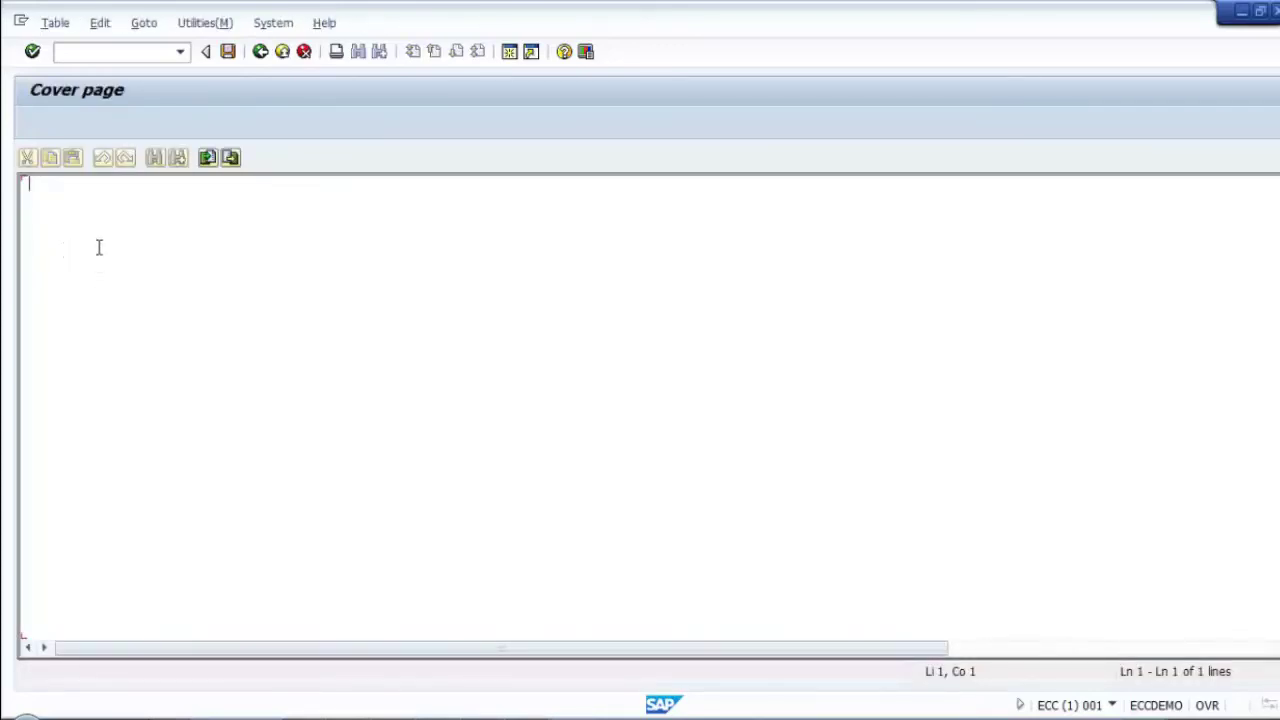
click(227, 53)
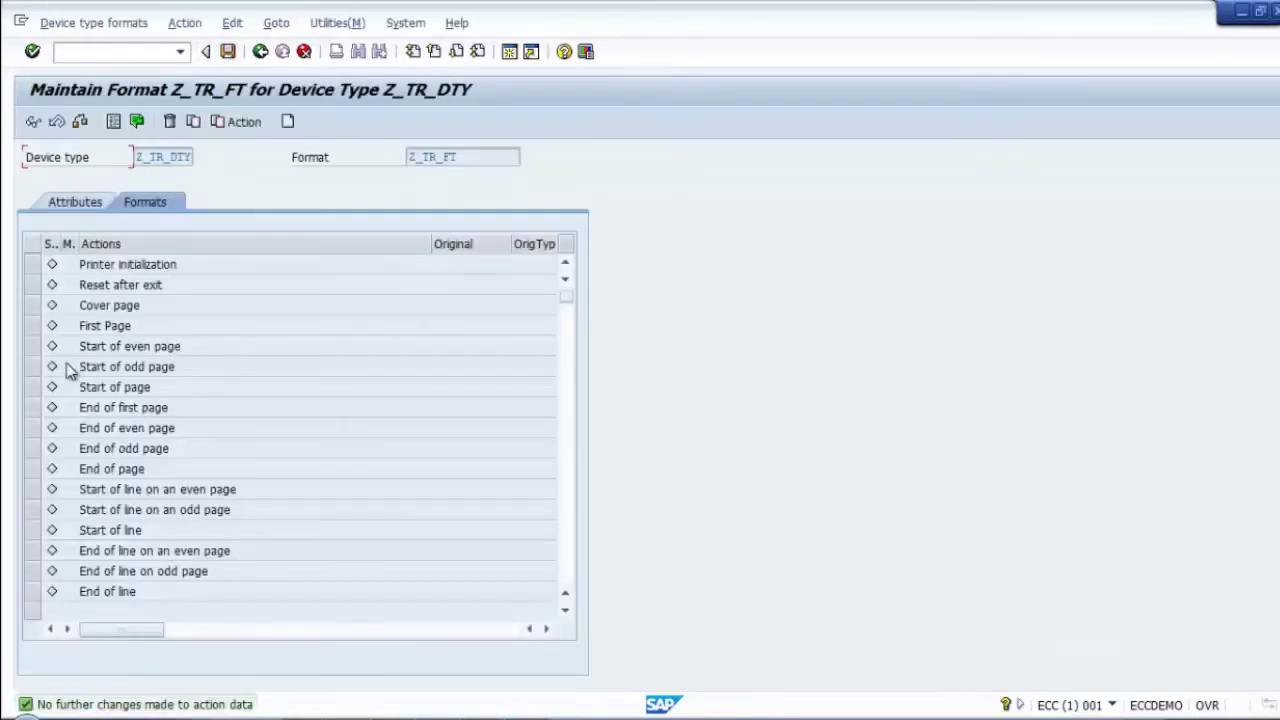
click(238, 123)
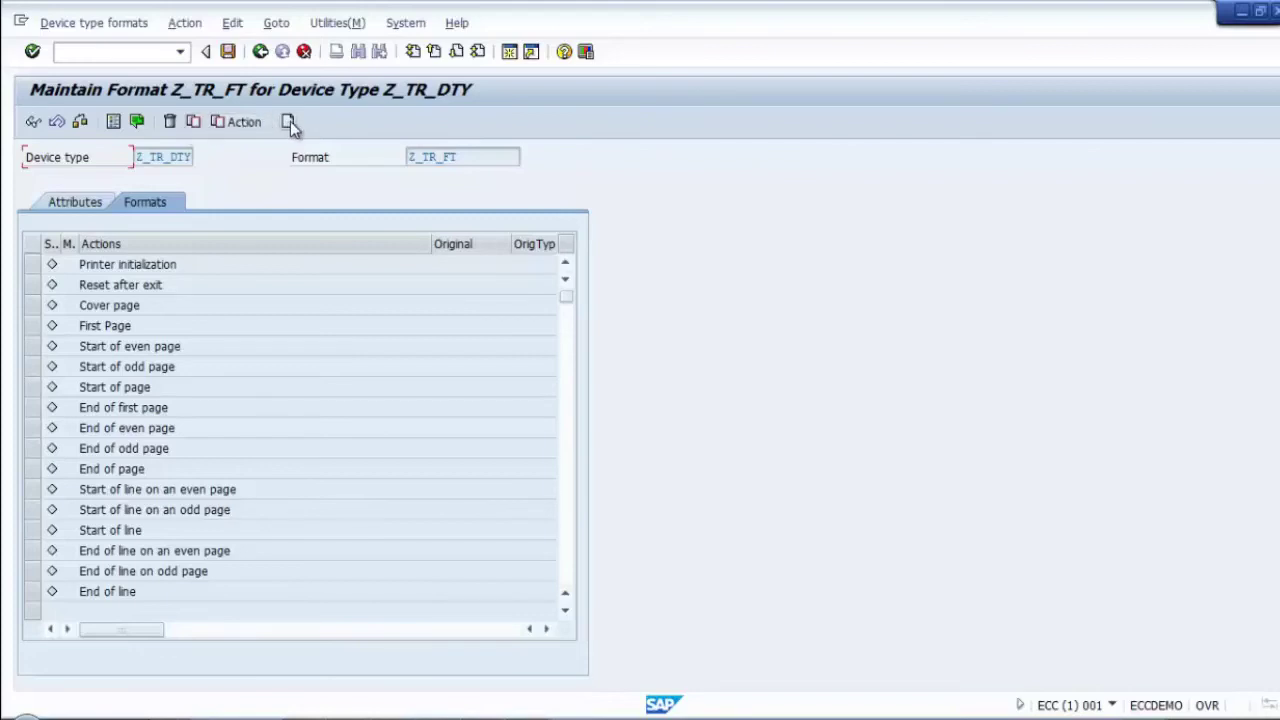
Step: Copy the format and save it on leaving, returning to the formats list
click(193, 121)
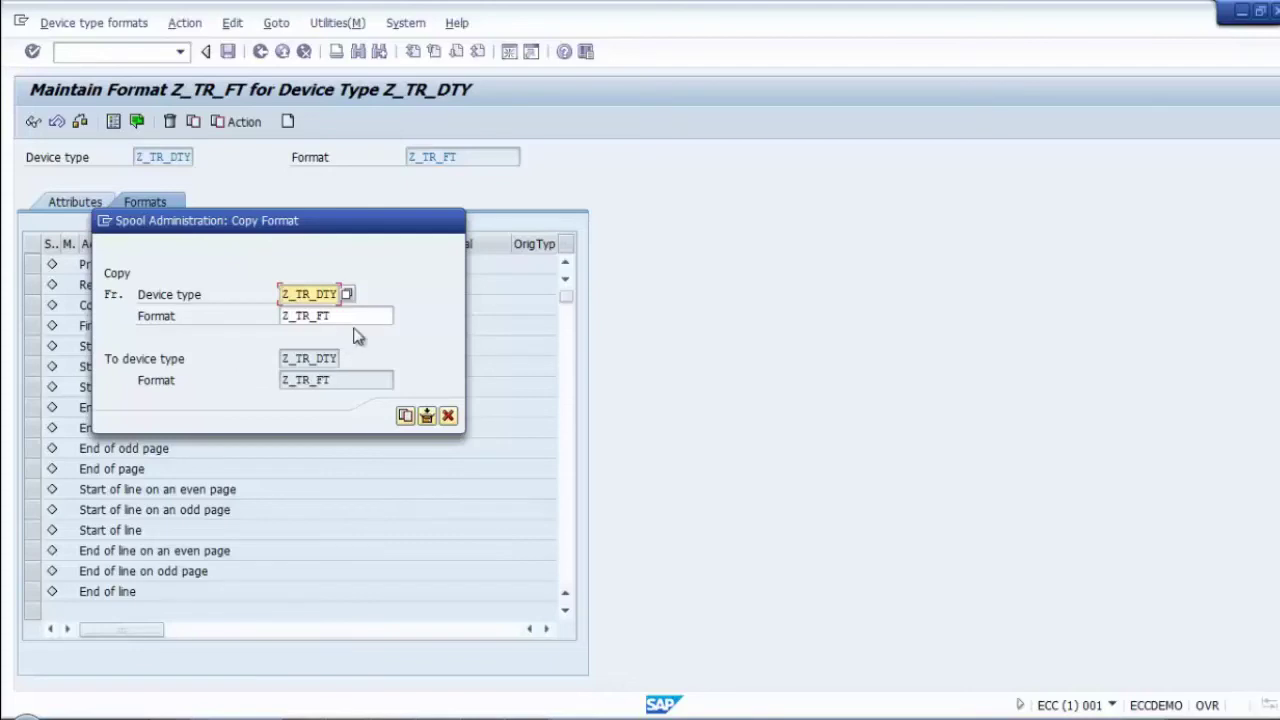
click(405, 415)
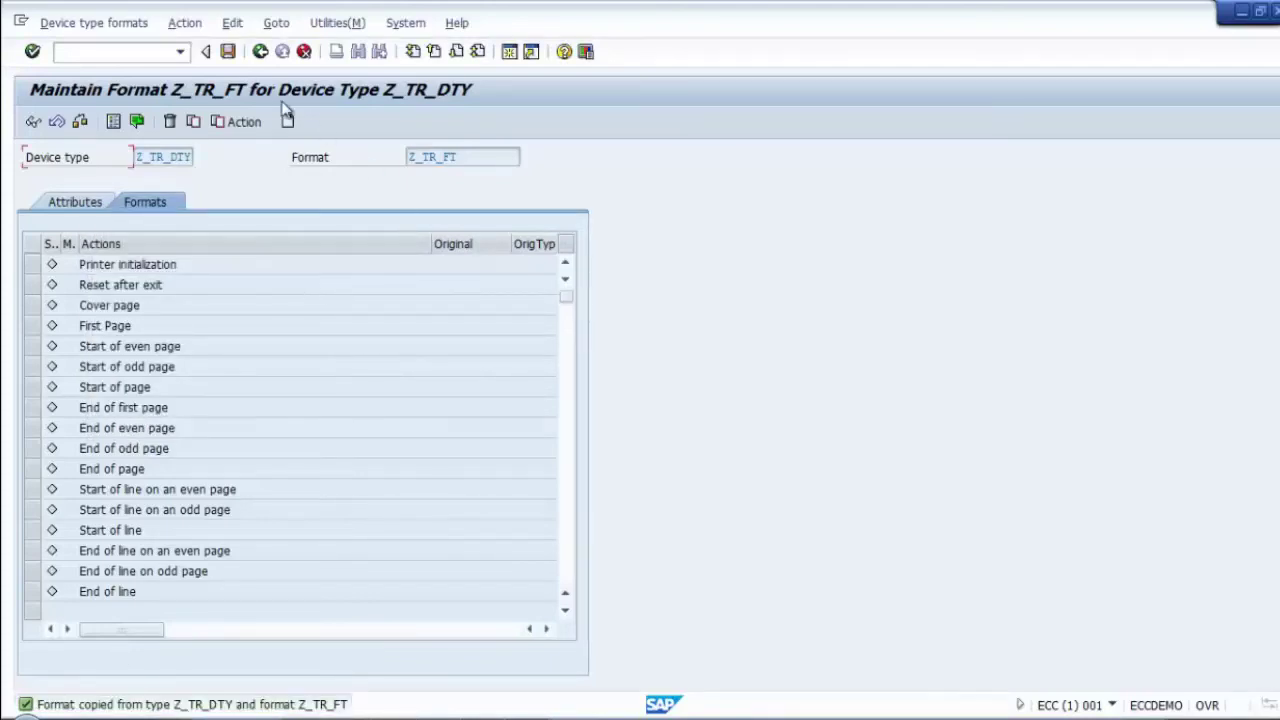
click(261, 51)
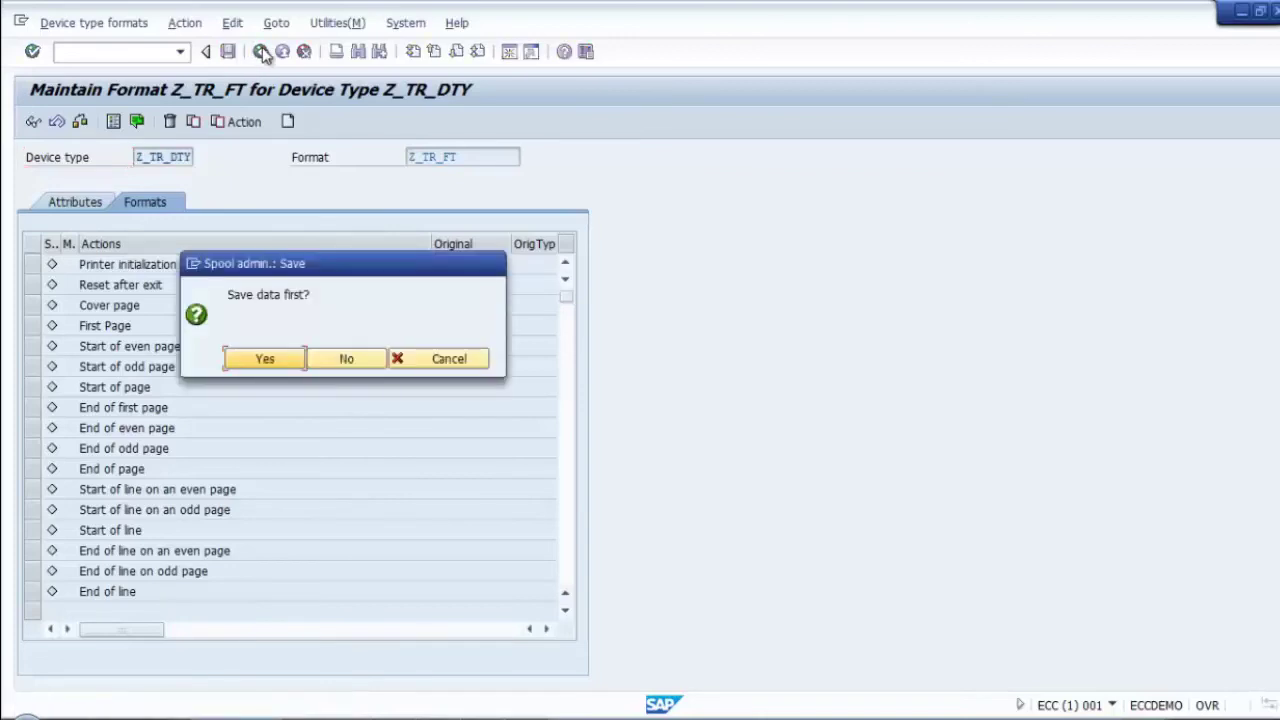
click(264, 358)
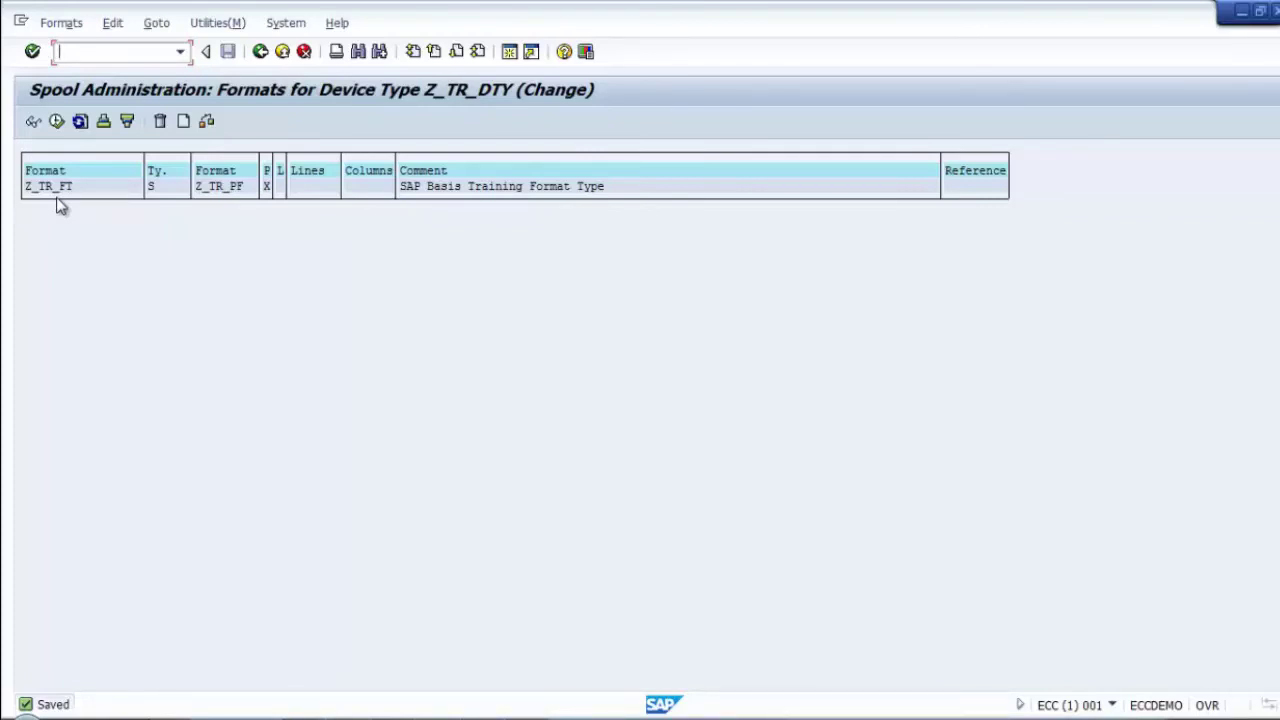
Step: Save device type Z_TR_DTY, locate it in the device types list, and return to SPAD's start screen
click(260, 52)
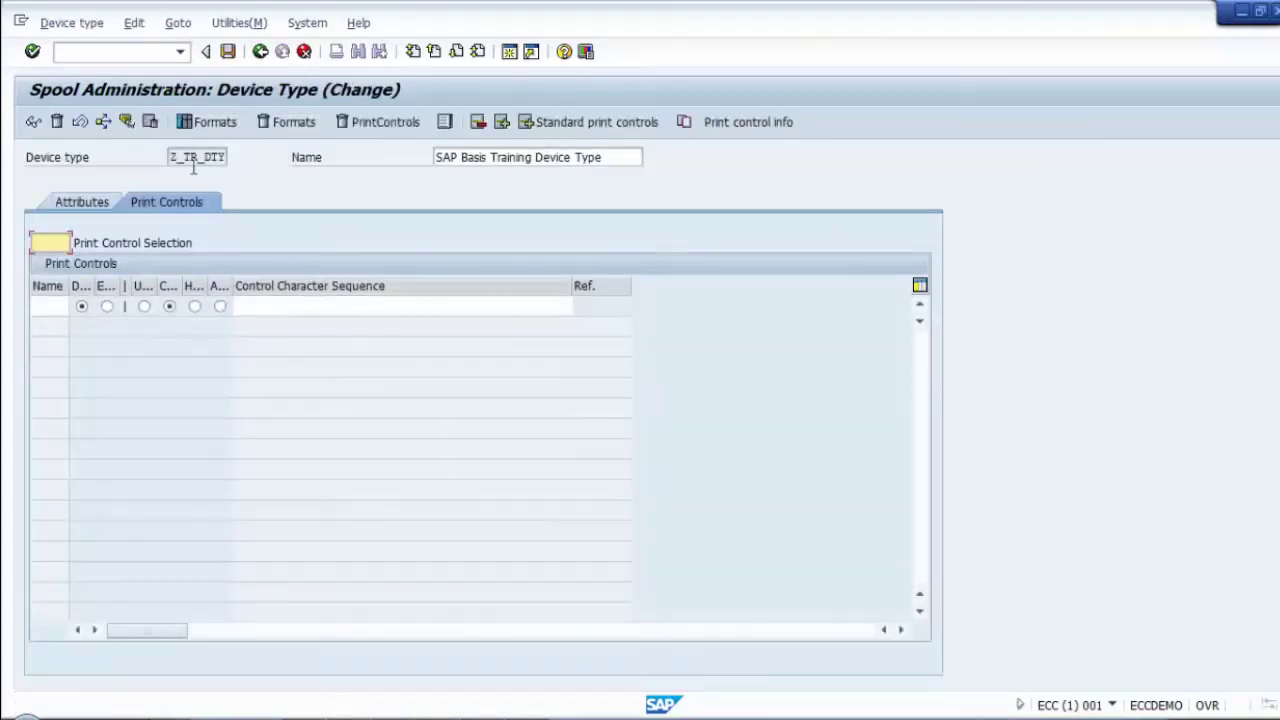
click(227, 53)
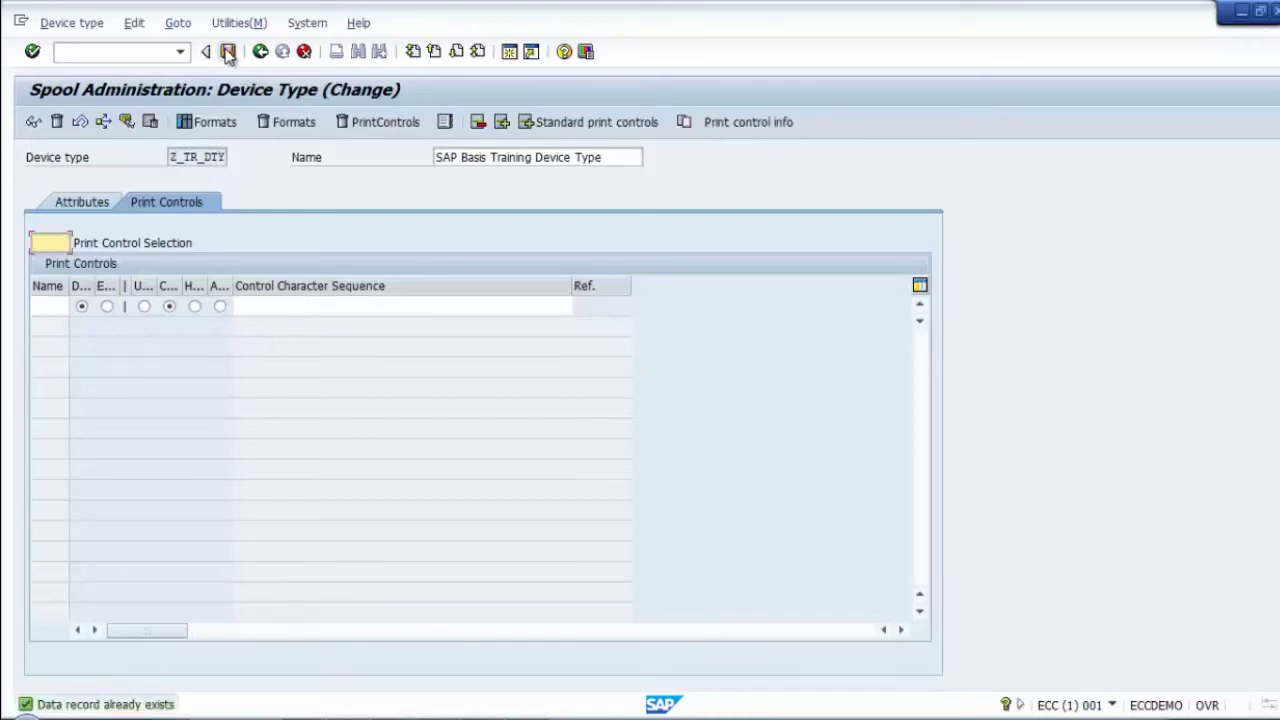
click(260, 51)
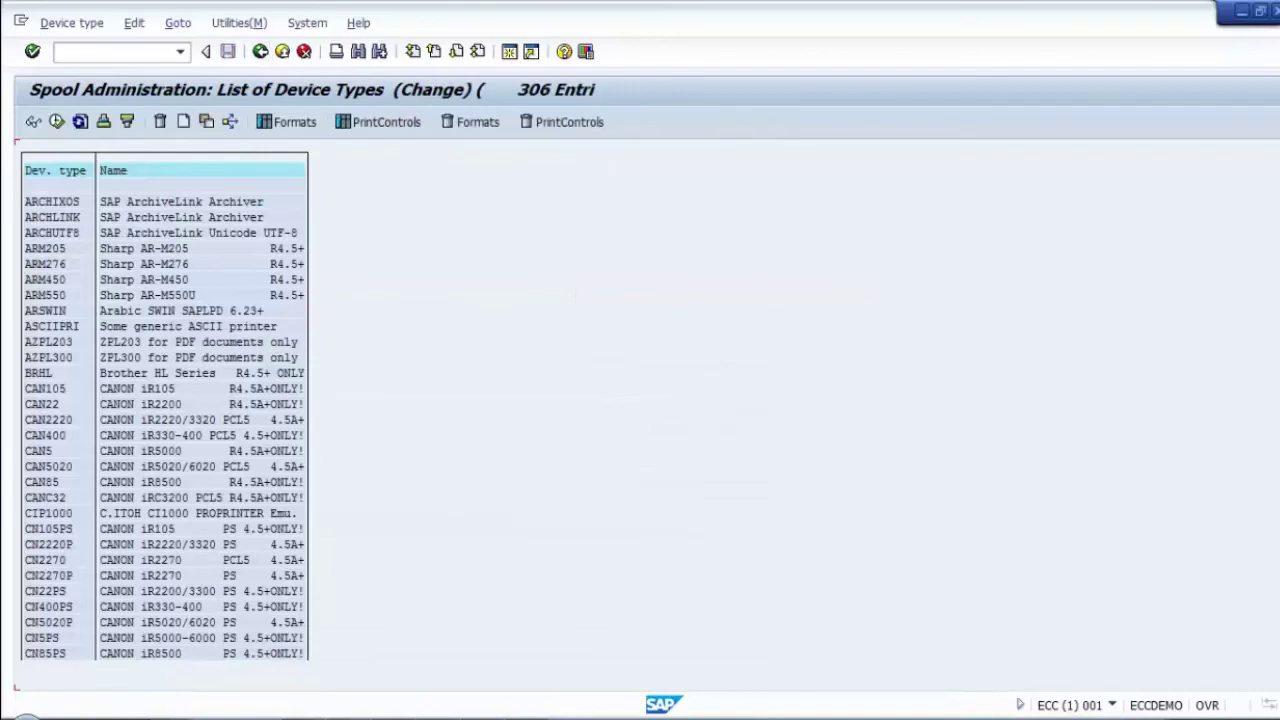
scroll(165, 410, down, 20)
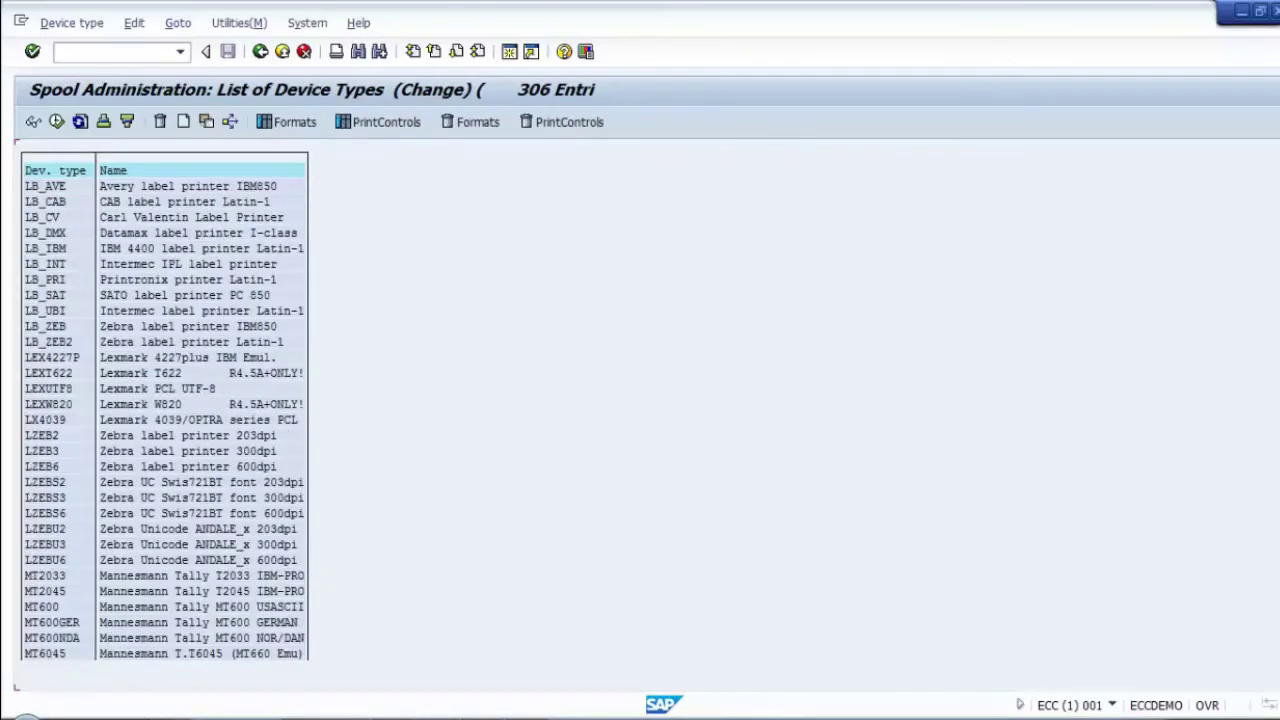
scroll(165, 410, down, 20)
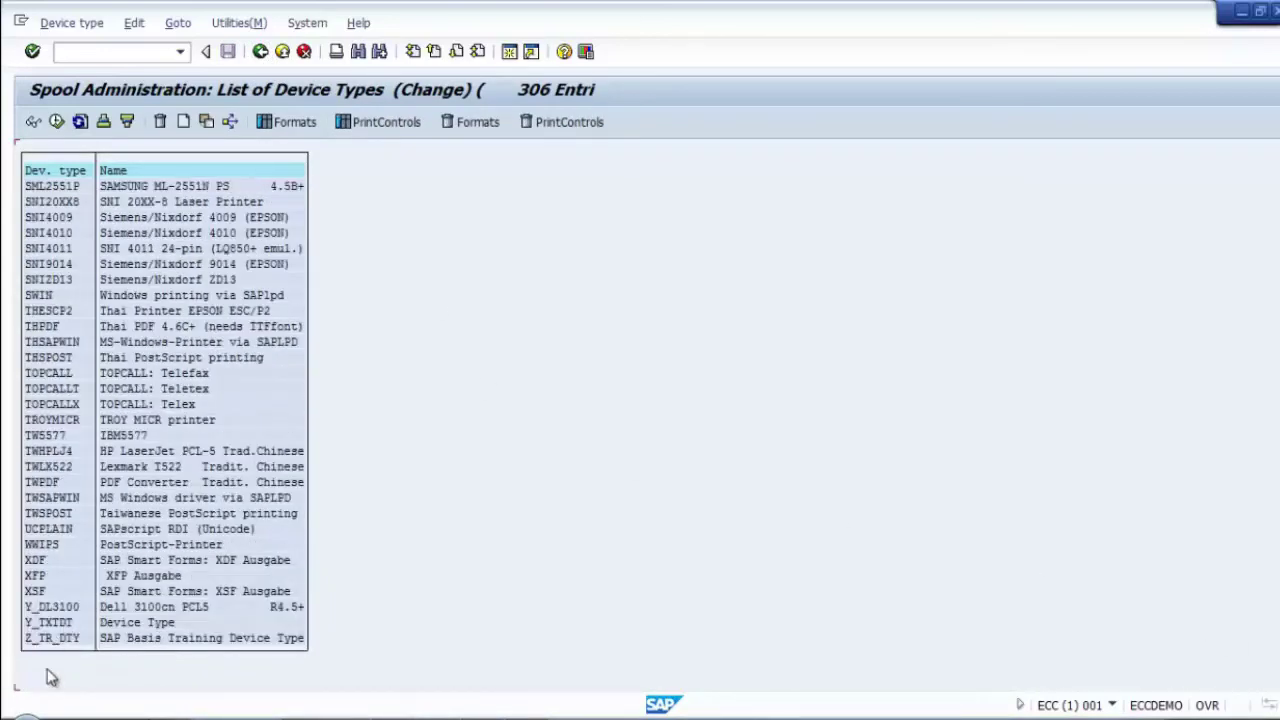
click(55, 640)
click(260, 52)
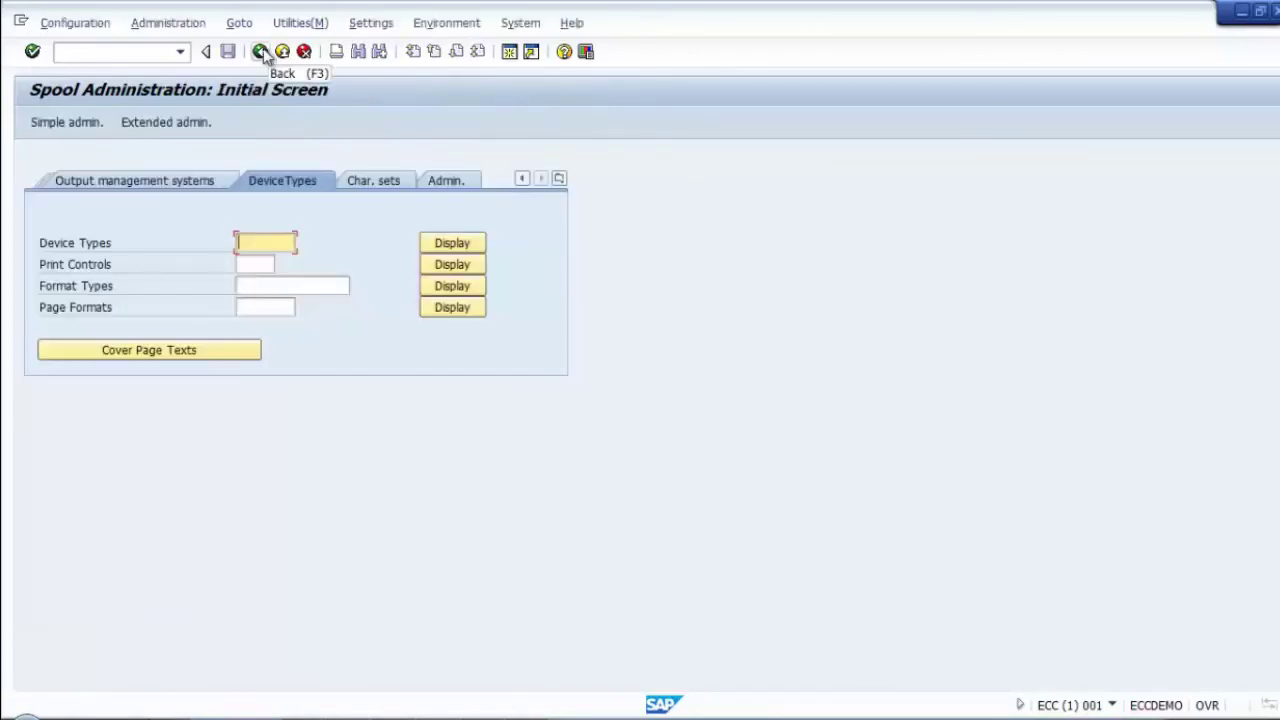
Step: Start a new output device named Z_TR_DEV with short name ZDEV
click(560, 178)
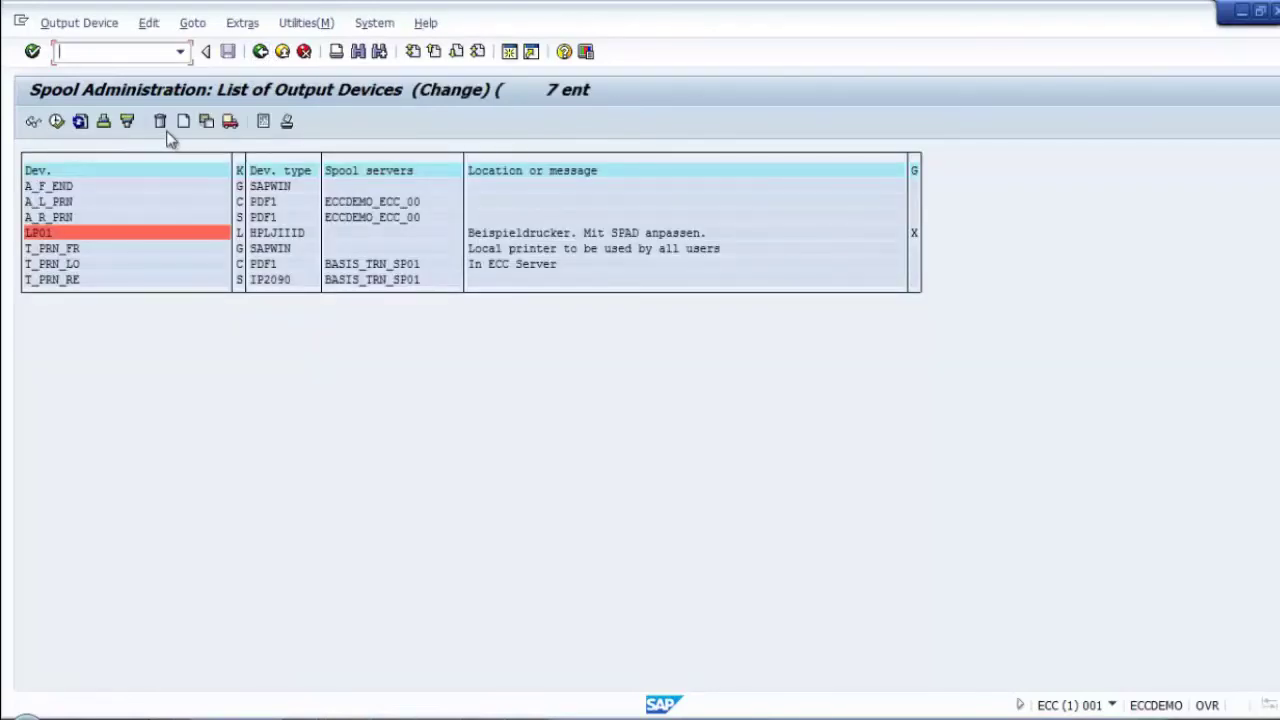
click(184, 121)
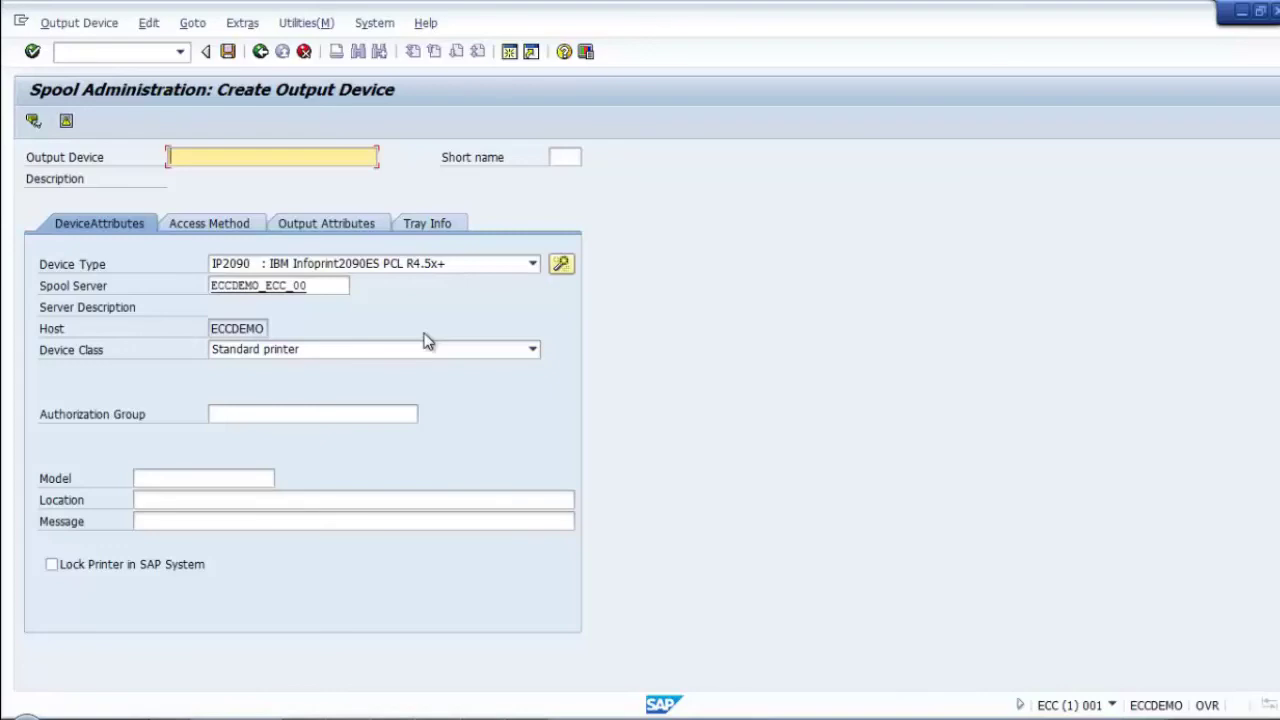
text(Z_0)
key(BackSpace)
text(TR_)
text(DEV)
click(565, 157)
text(ZDEV)
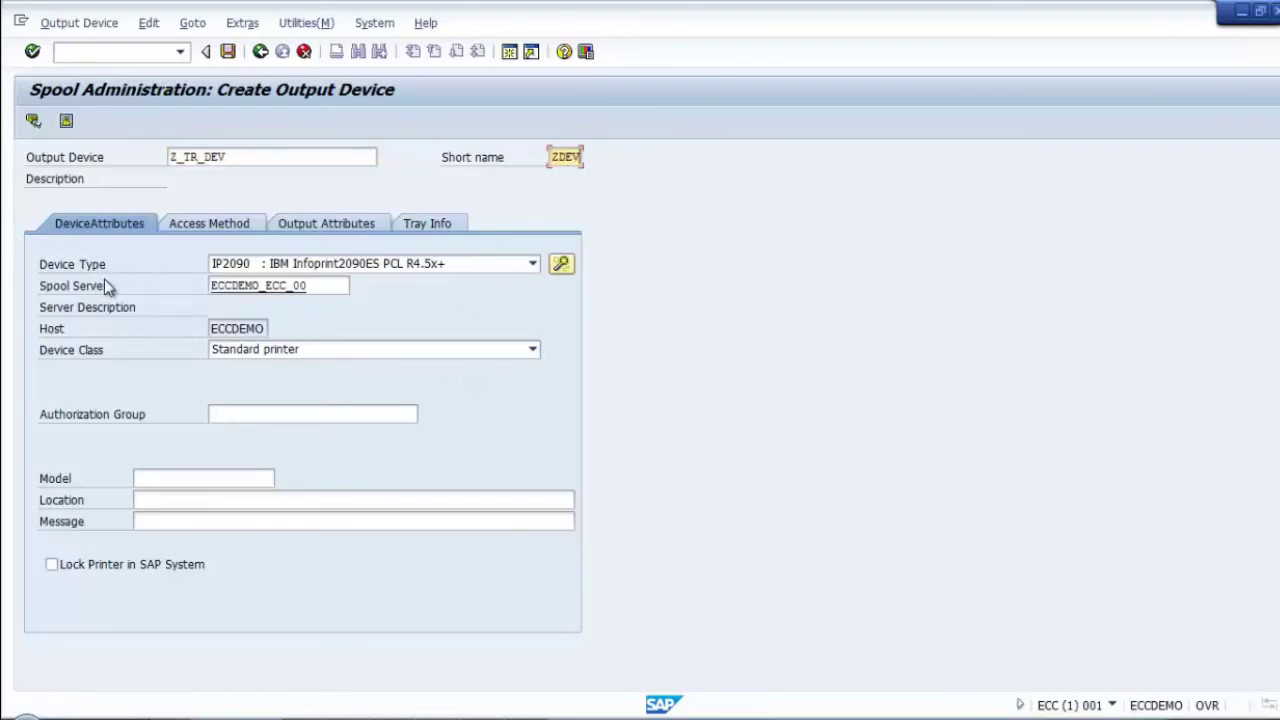
Step: Assign device type Z_TR_DTY to the new output device
click(516, 270)
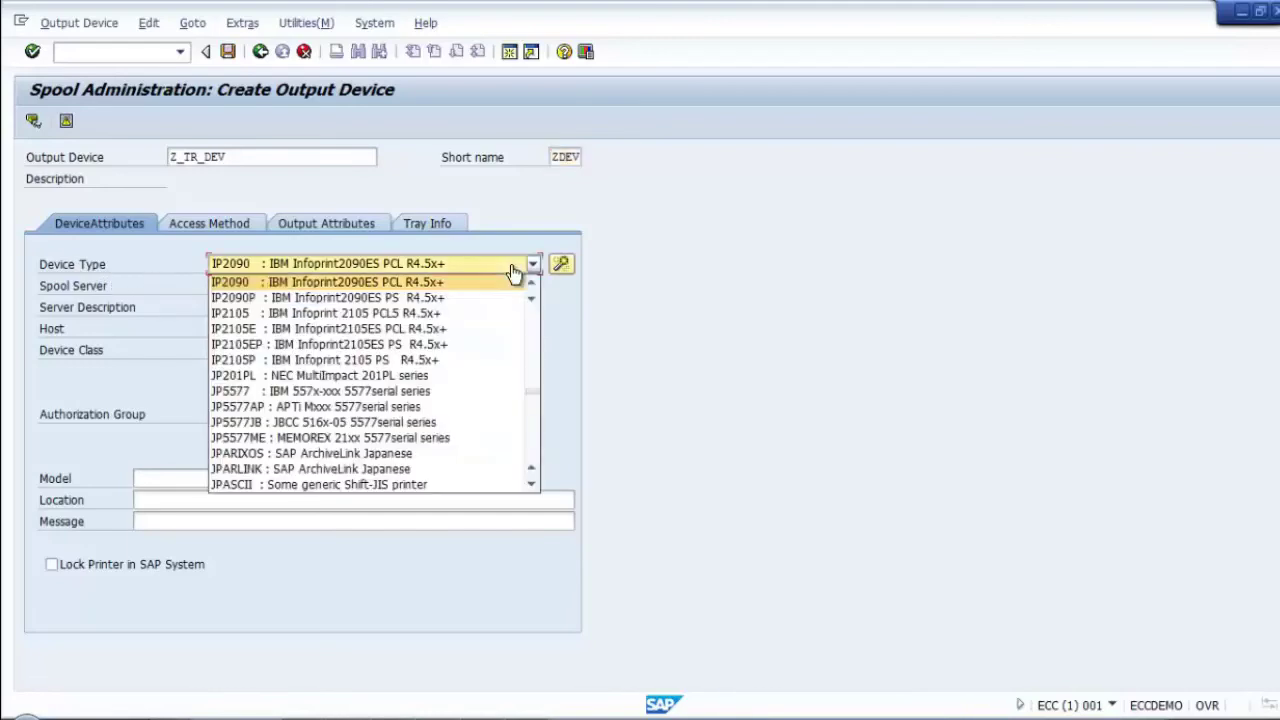
drag(536, 400, 531, 472)
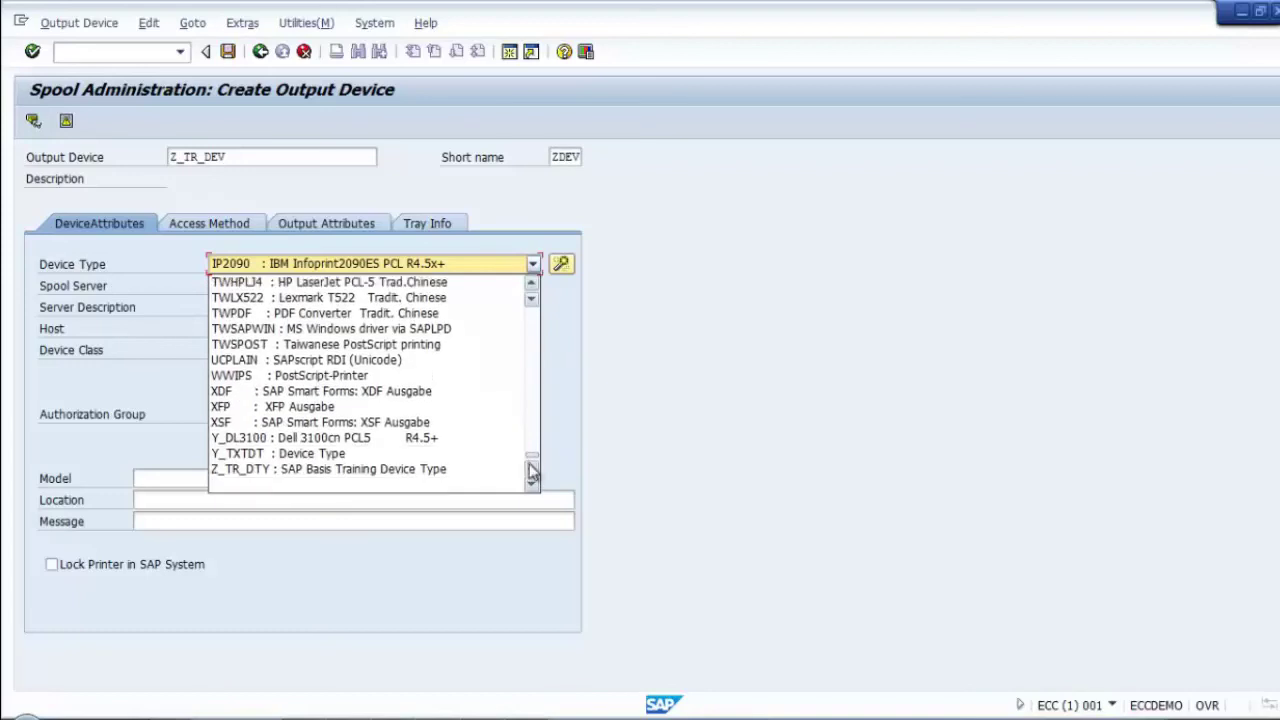
click(254, 470)
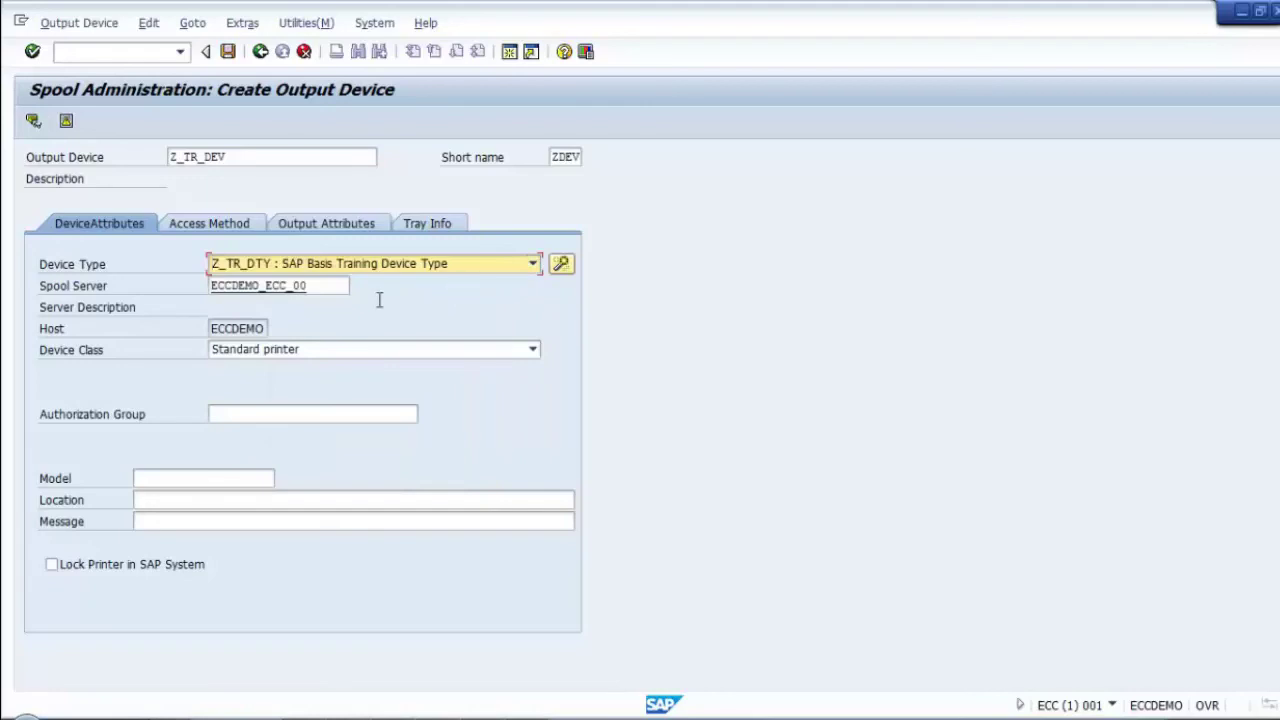
click(338, 289)
key(Return)
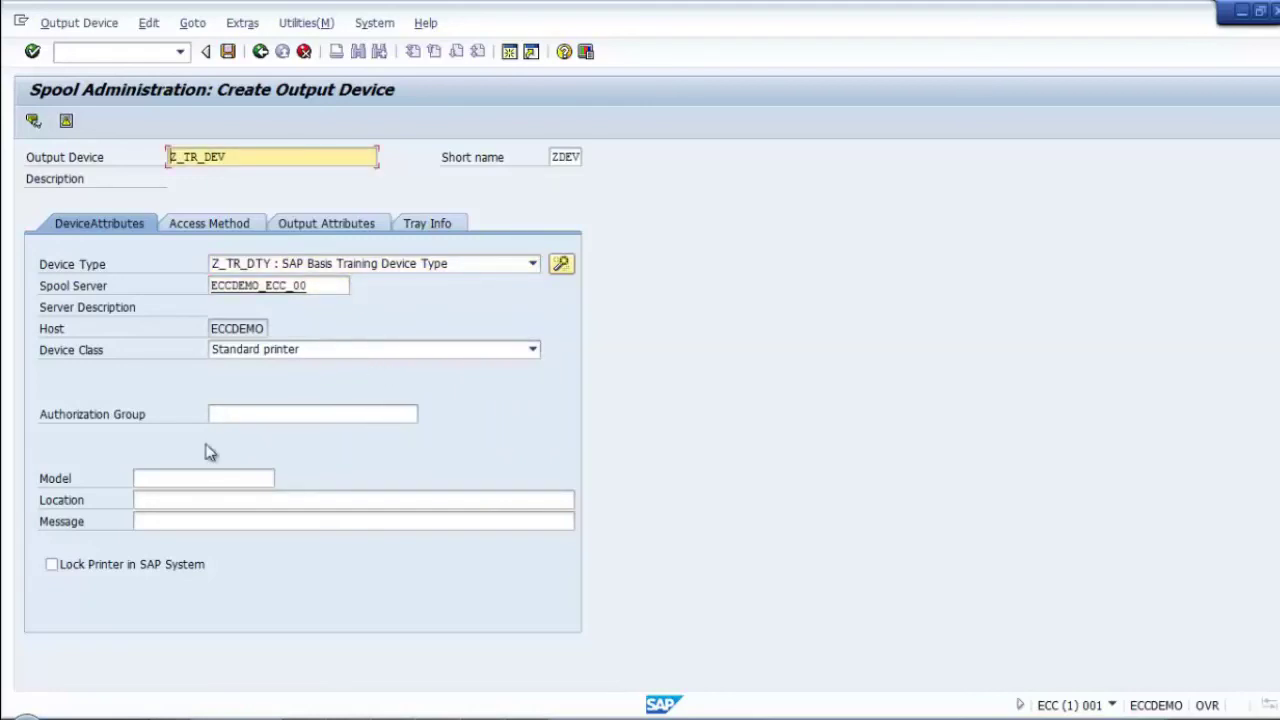
click(205, 230)
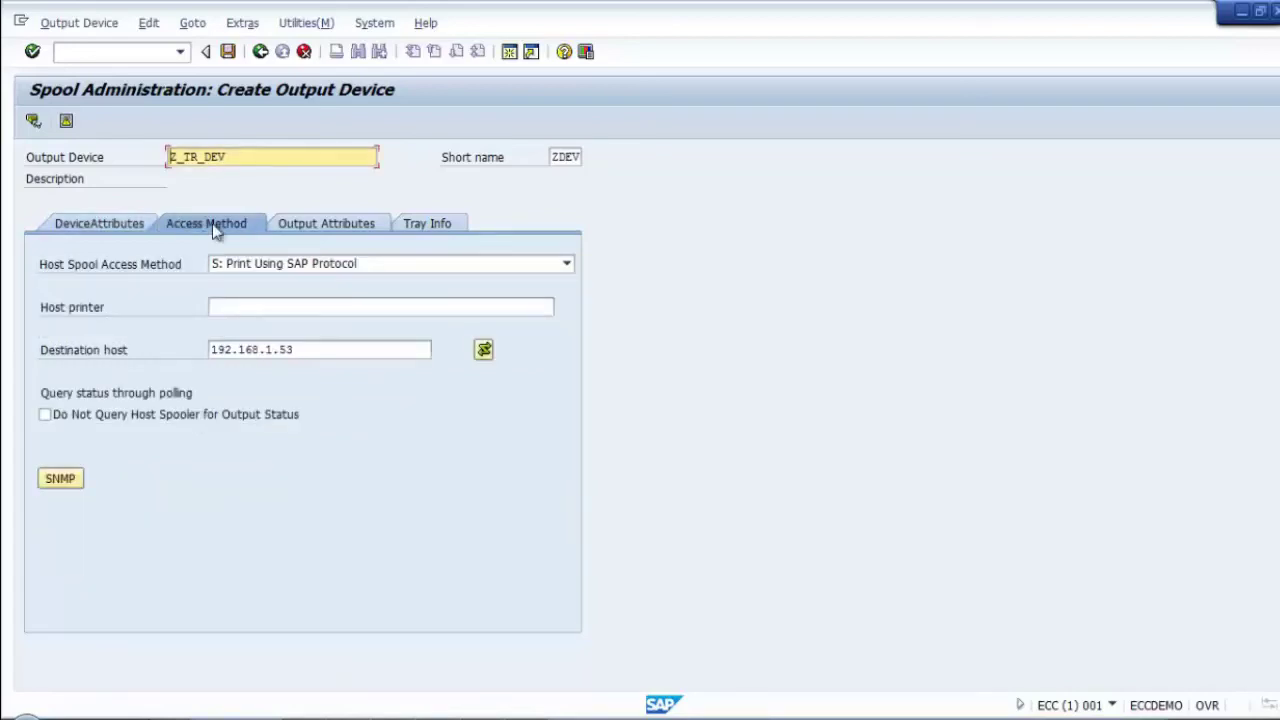
click(101, 222)
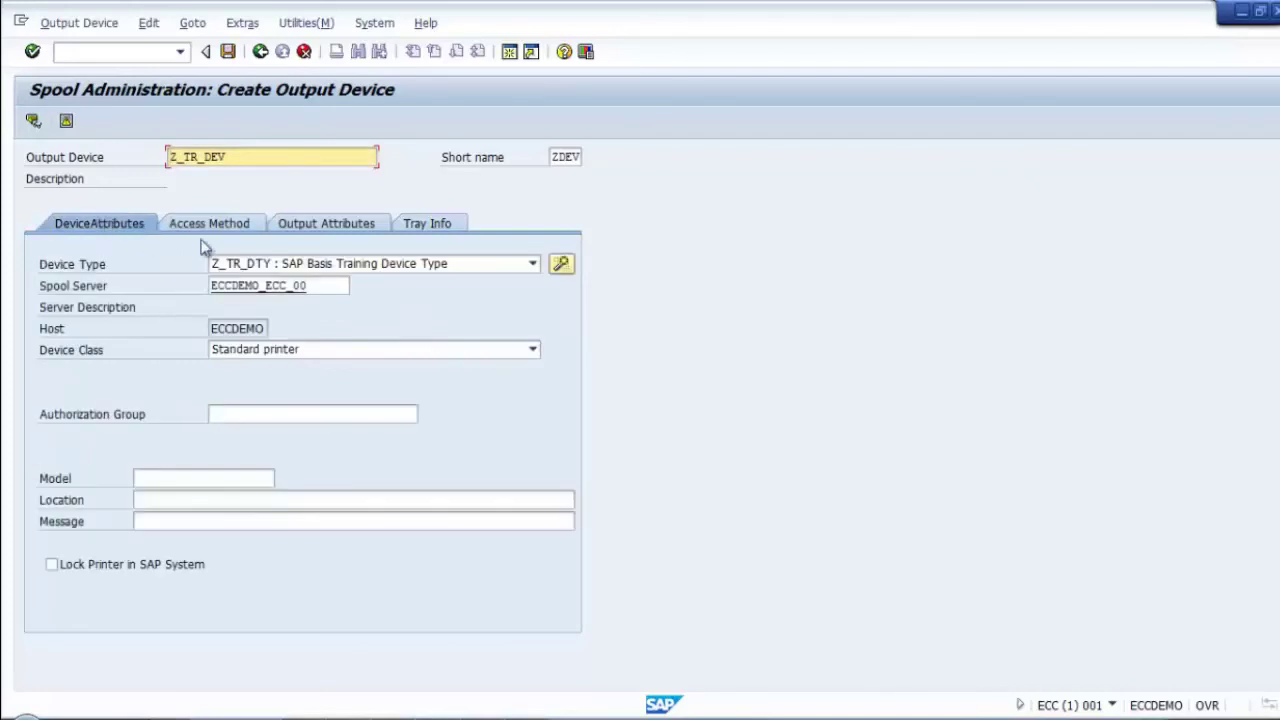
Step: Attempt saving, dismiss the missing host printer warnings, and select front-end printing as access method
click(228, 51)
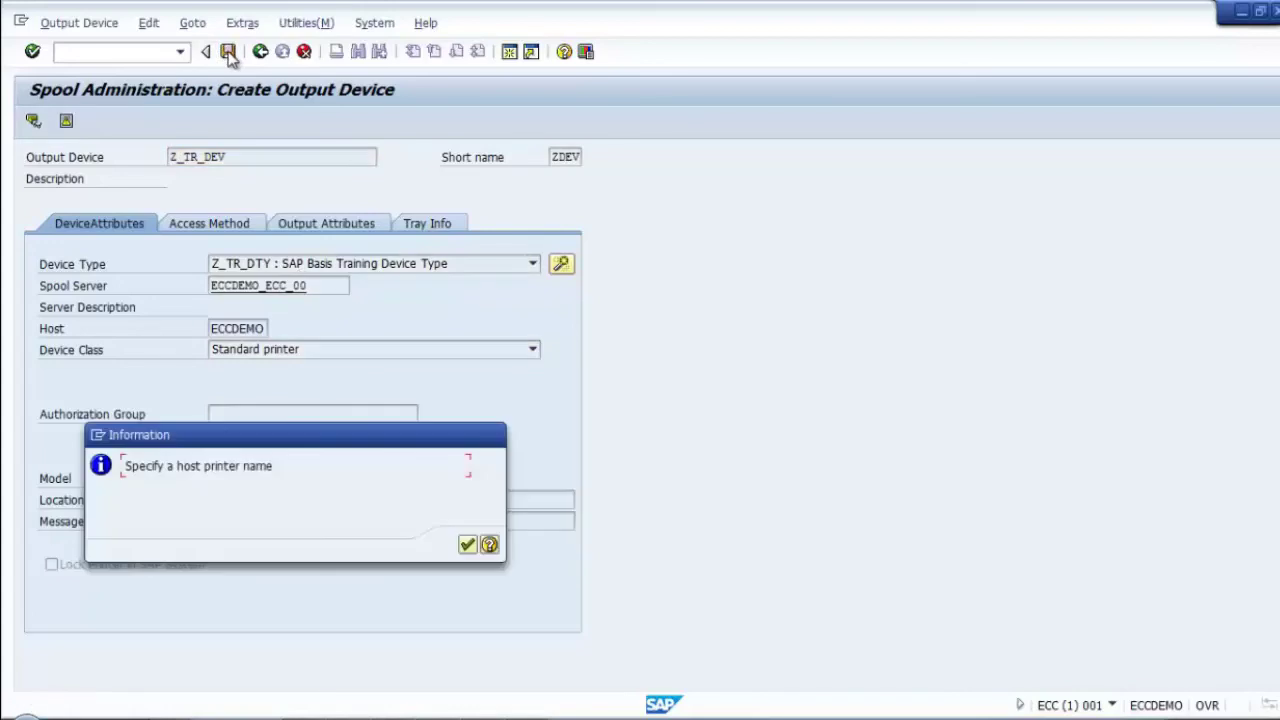
click(466, 546)
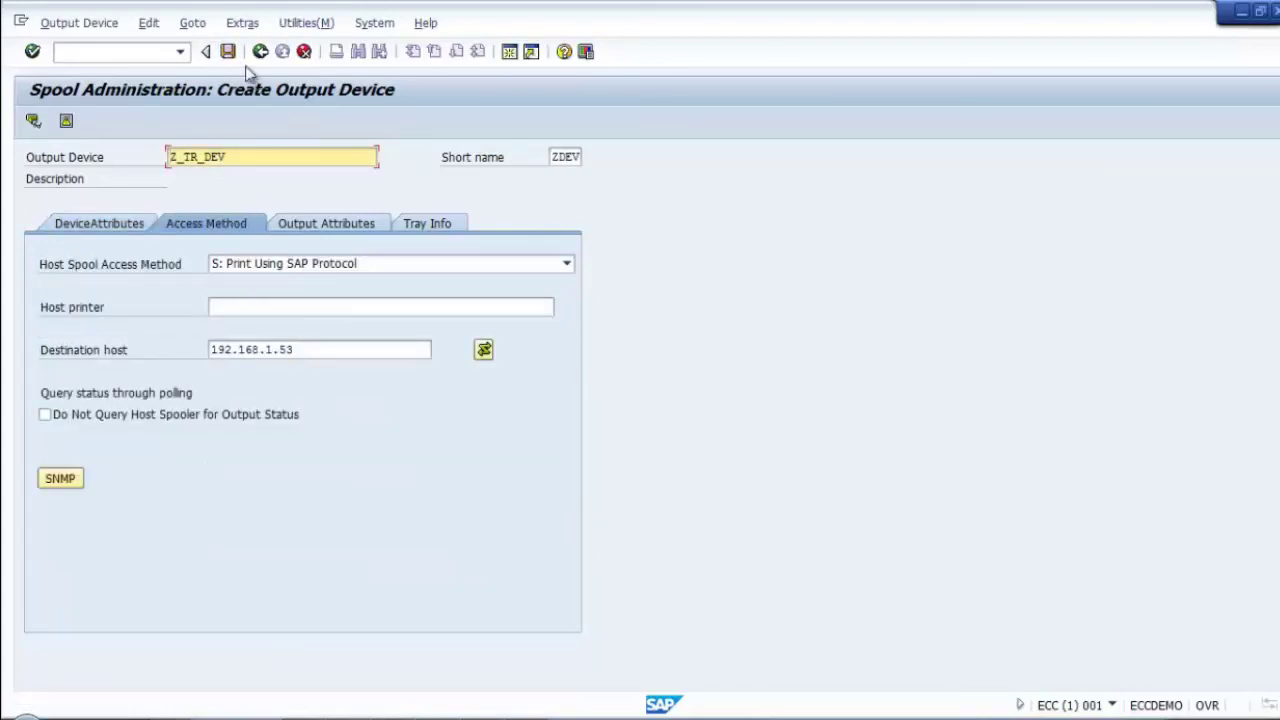
click(228, 51)
click(466, 546)
click(497, 267)
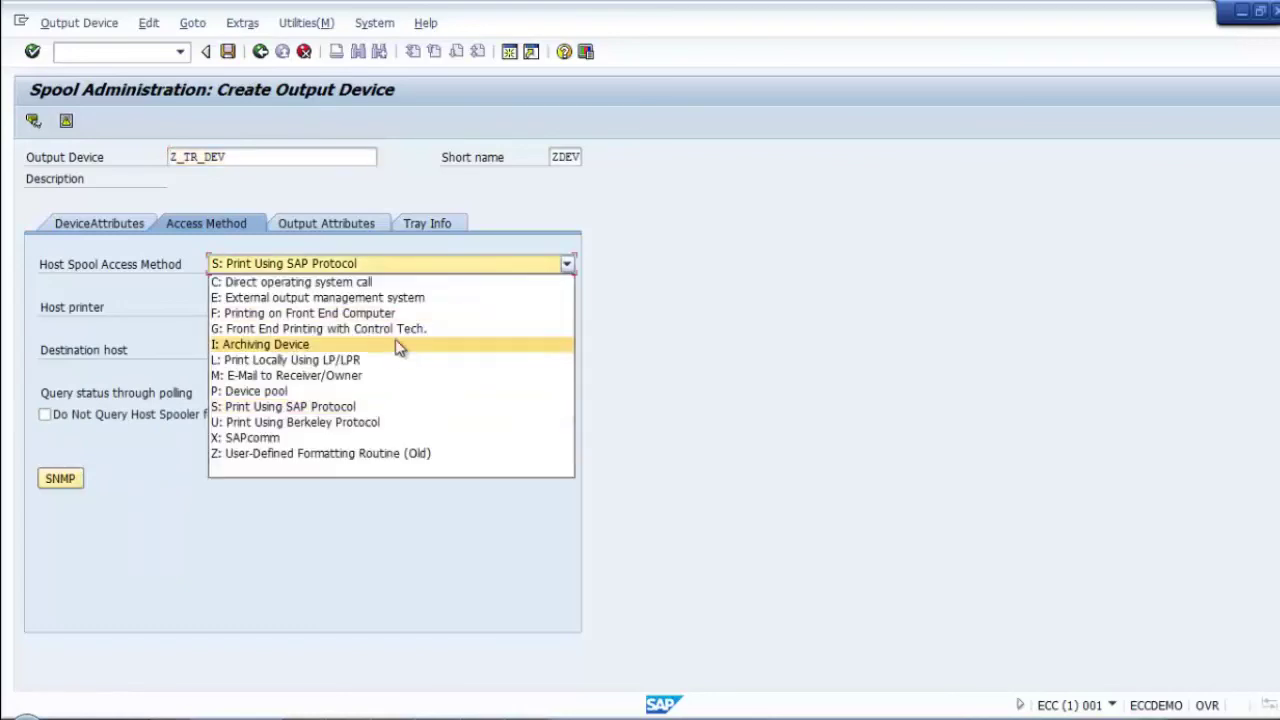
click(411, 314)
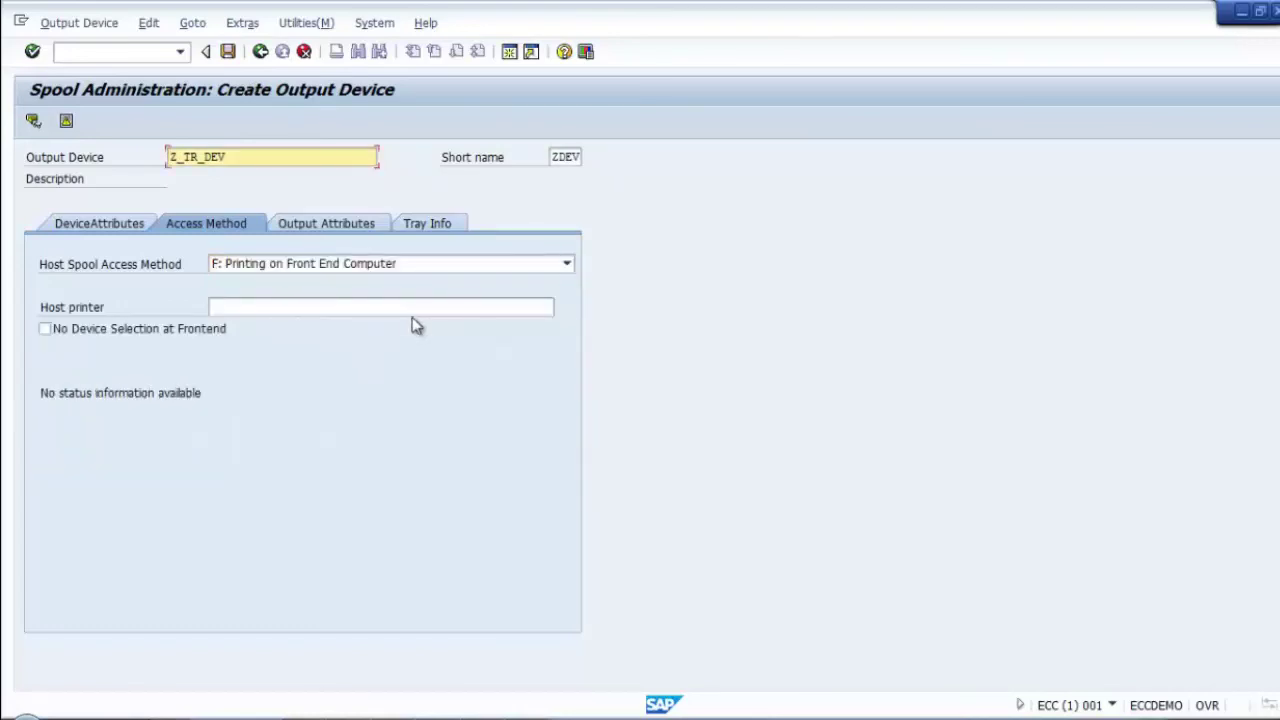
click(229, 51)
click(472, 546)
Step: Switch the access method to LP/LPR local printing and set spool server ECCDEMO_ECC_00
click(497, 272)
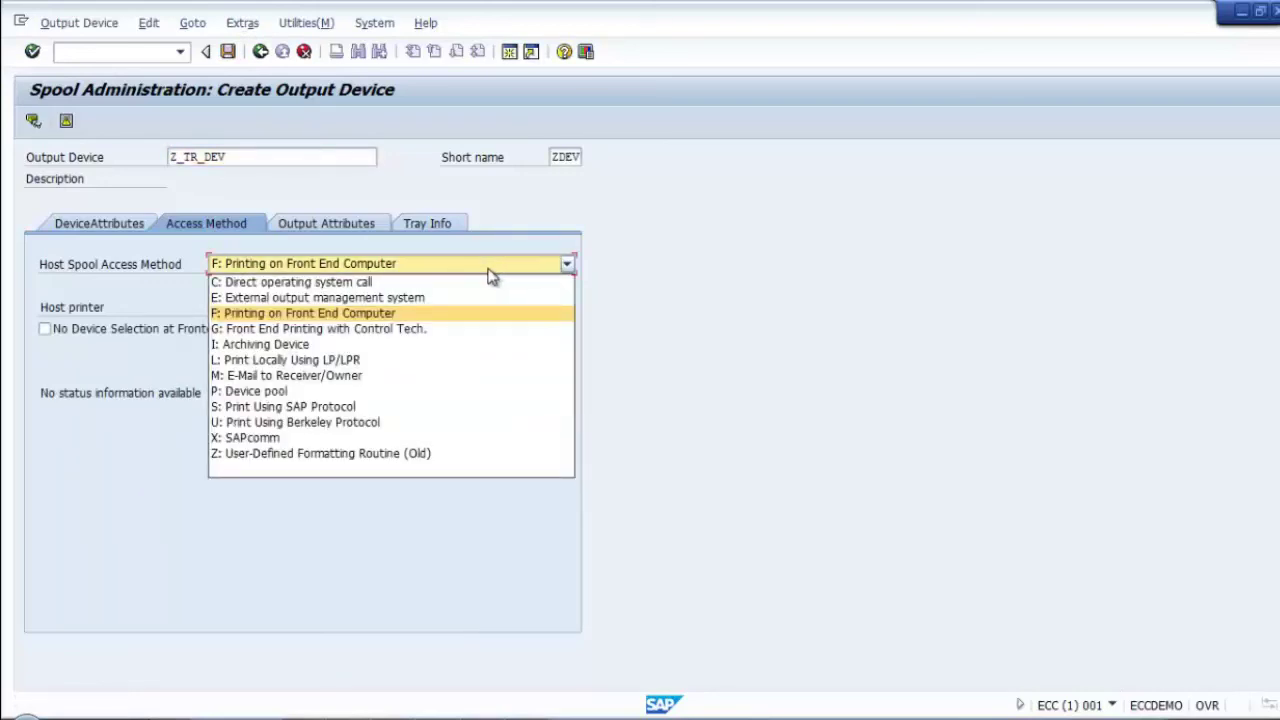
click(399, 362)
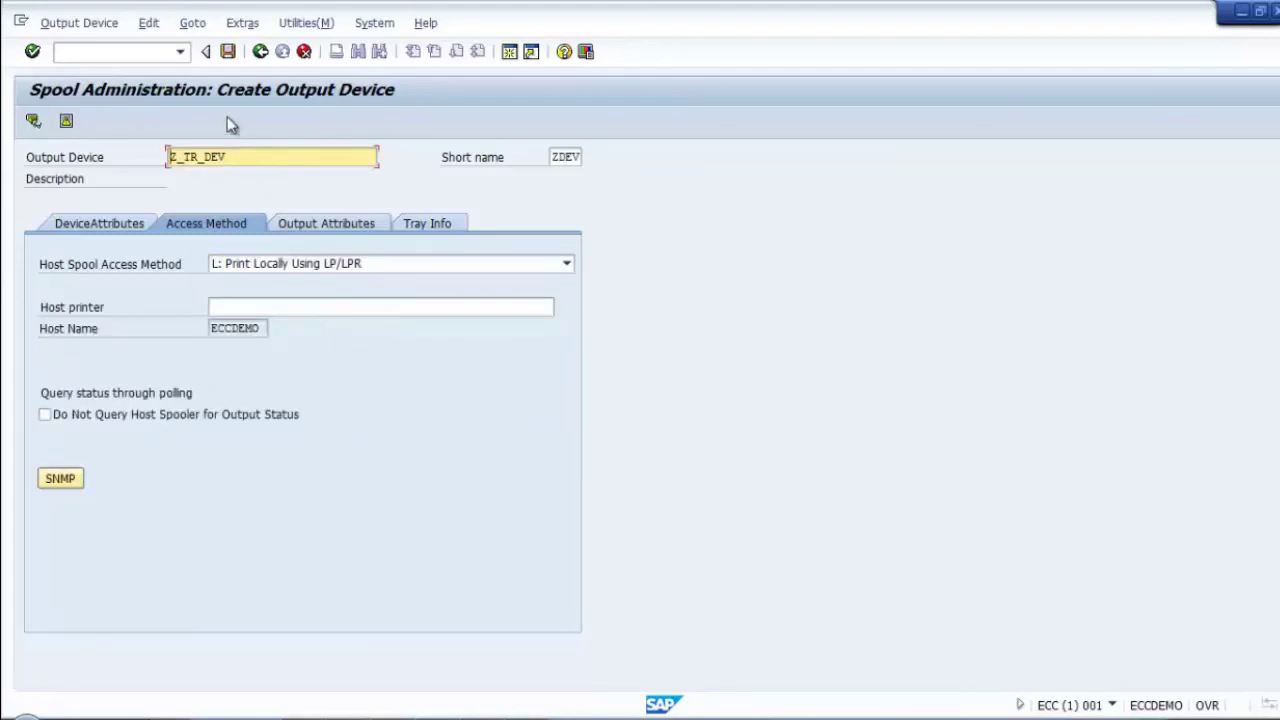
click(228, 51)
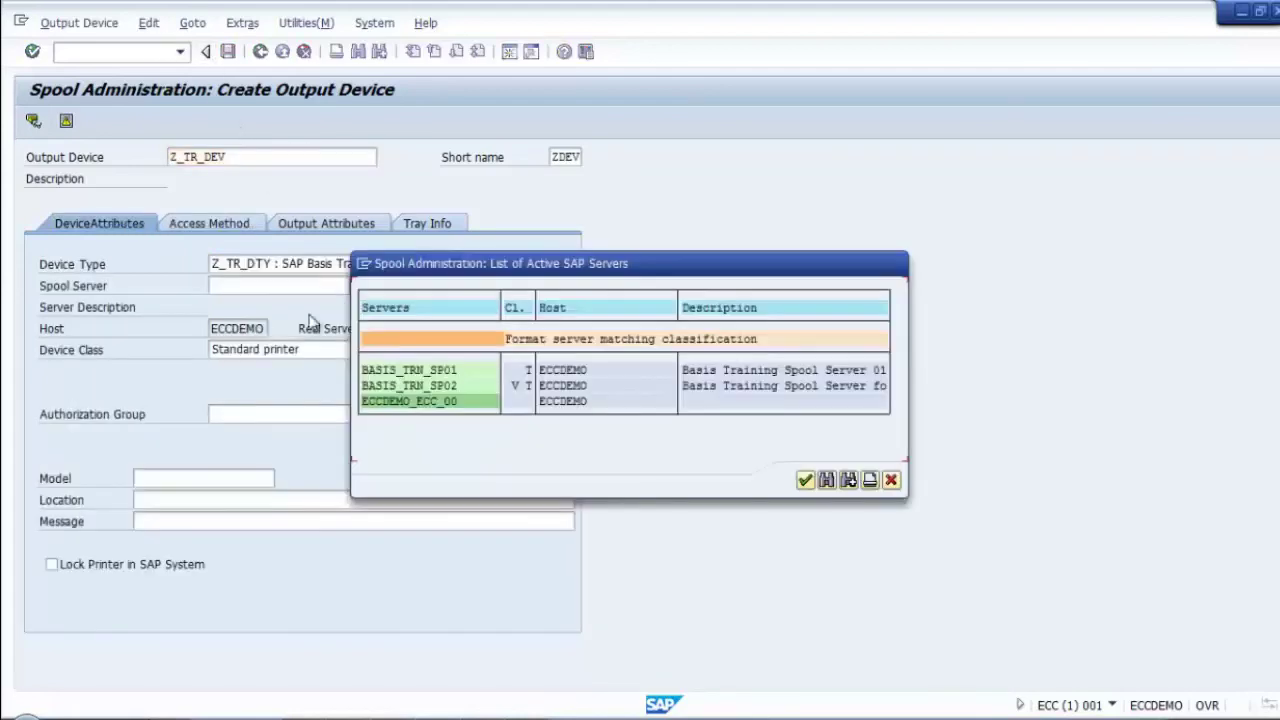
double_click(424, 401)
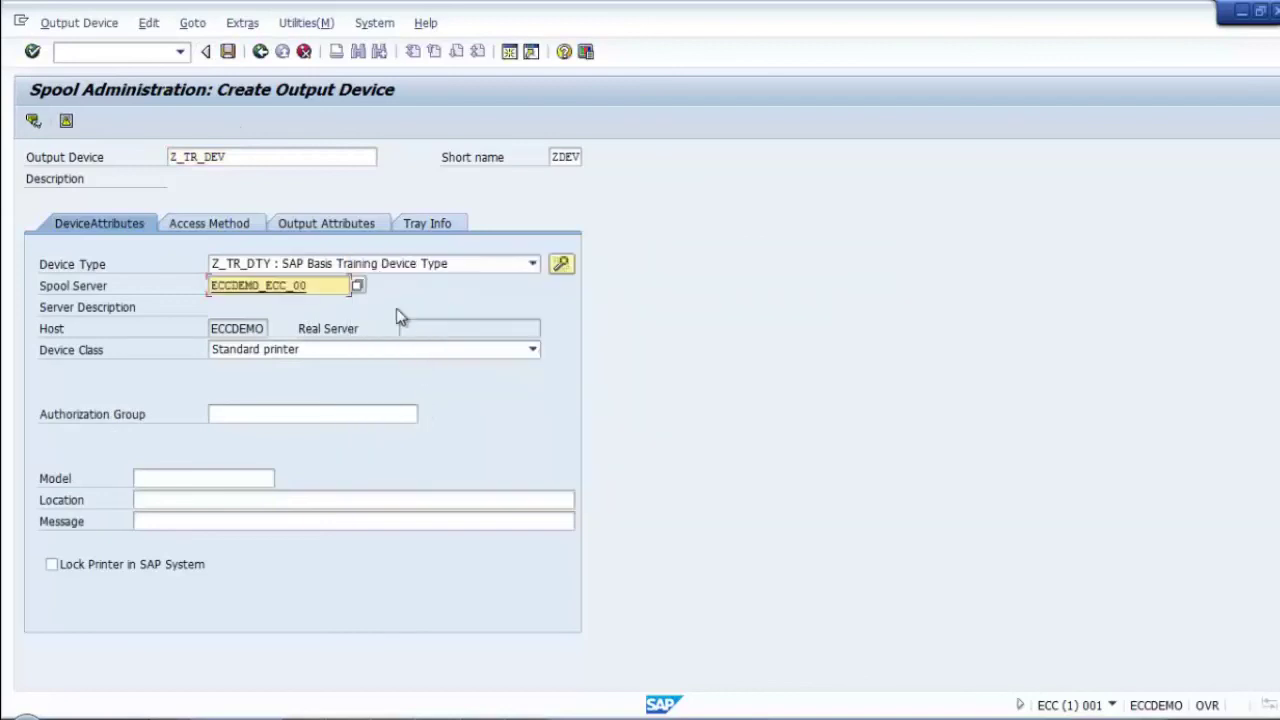
click(201, 225)
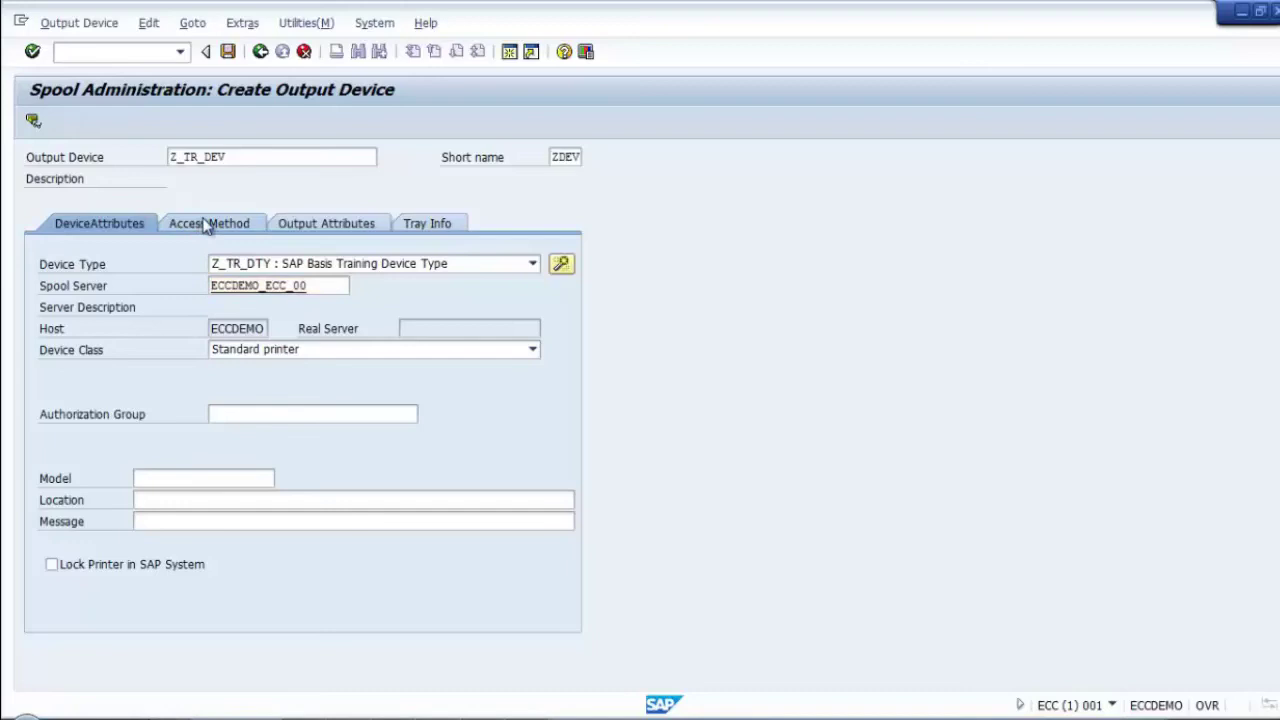
click(487, 267)
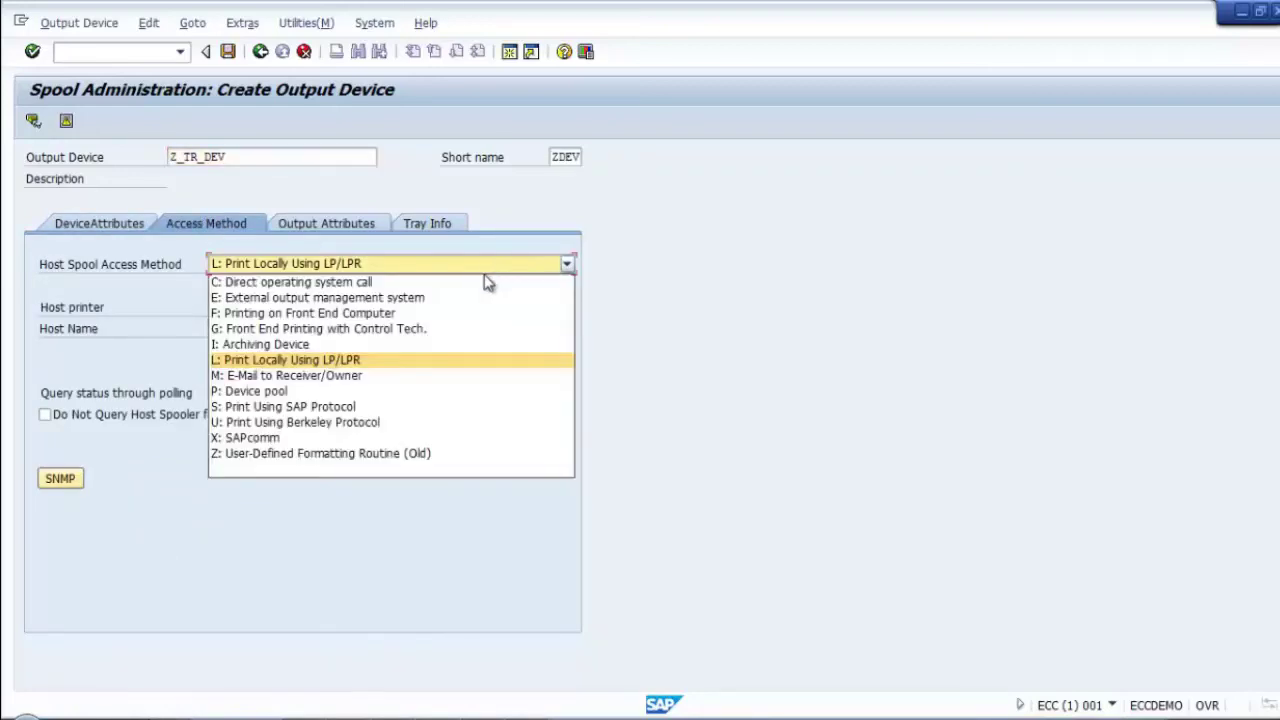
Step: Choose front-end printing, enter host printer eccdemo, and save output device Z_TR_DEV
click(343, 318)
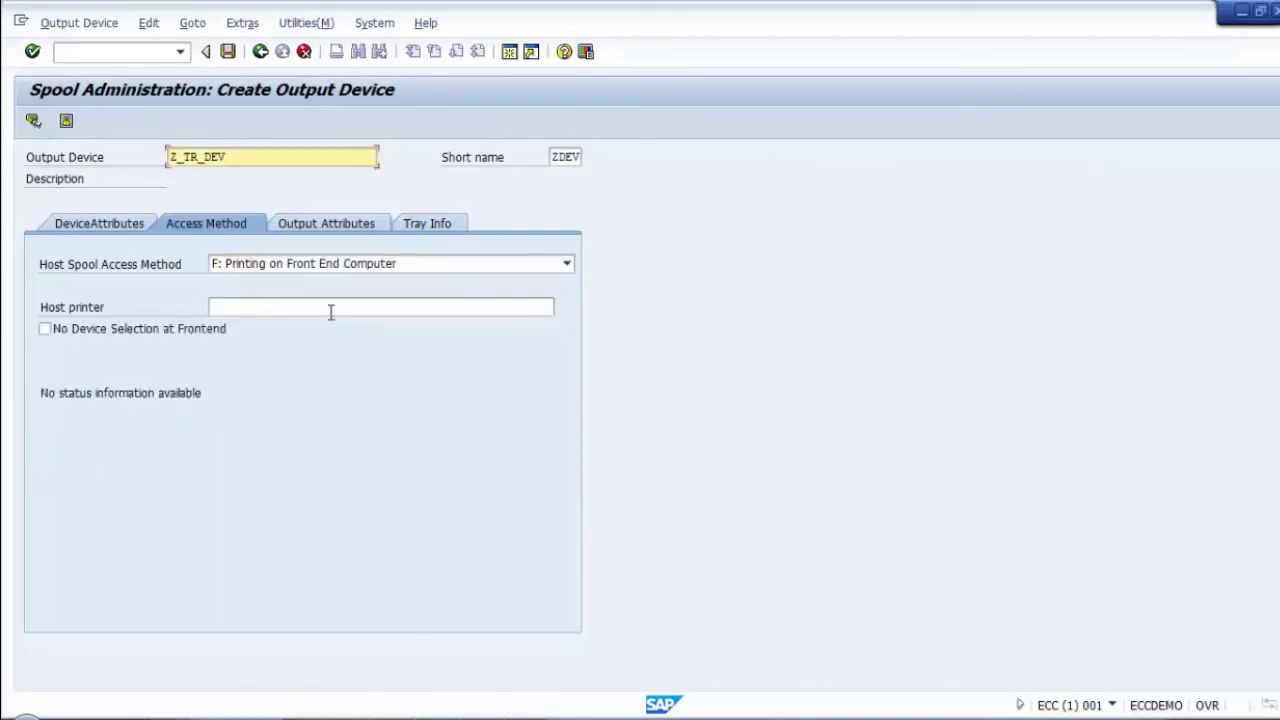
click(326, 309)
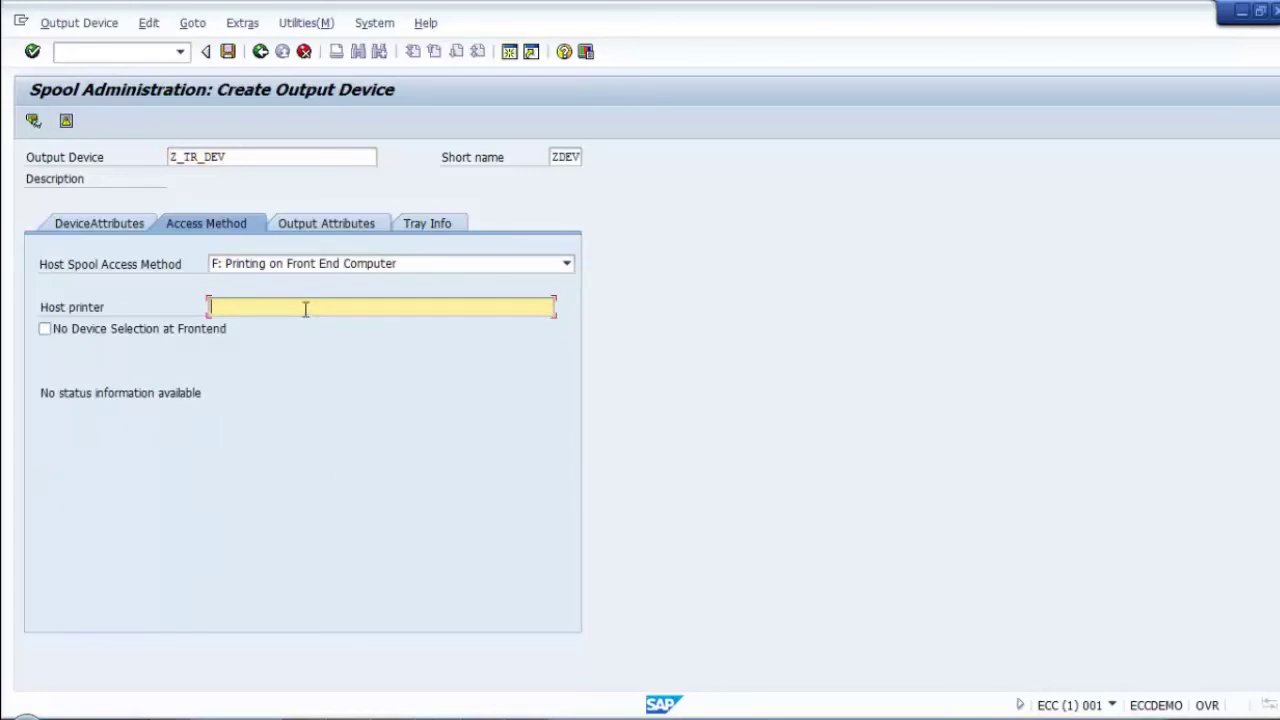
text(eccdemo)
key(Return)
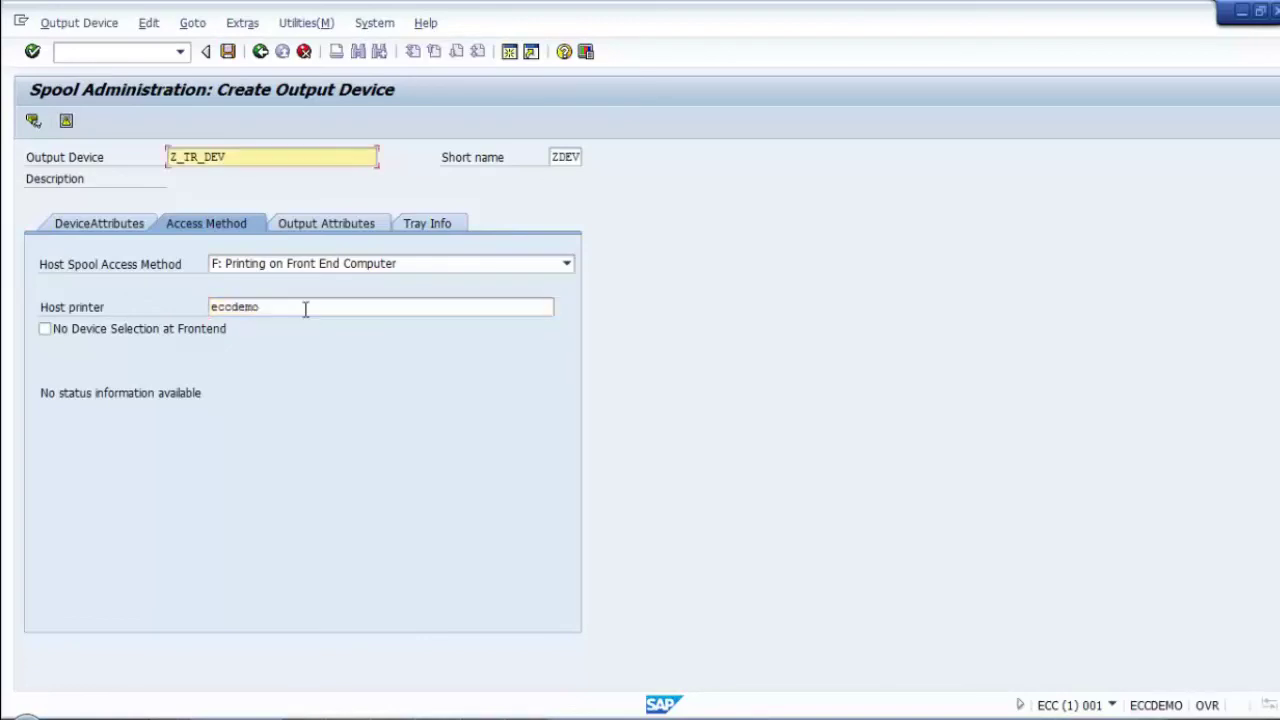
click(91, 227)
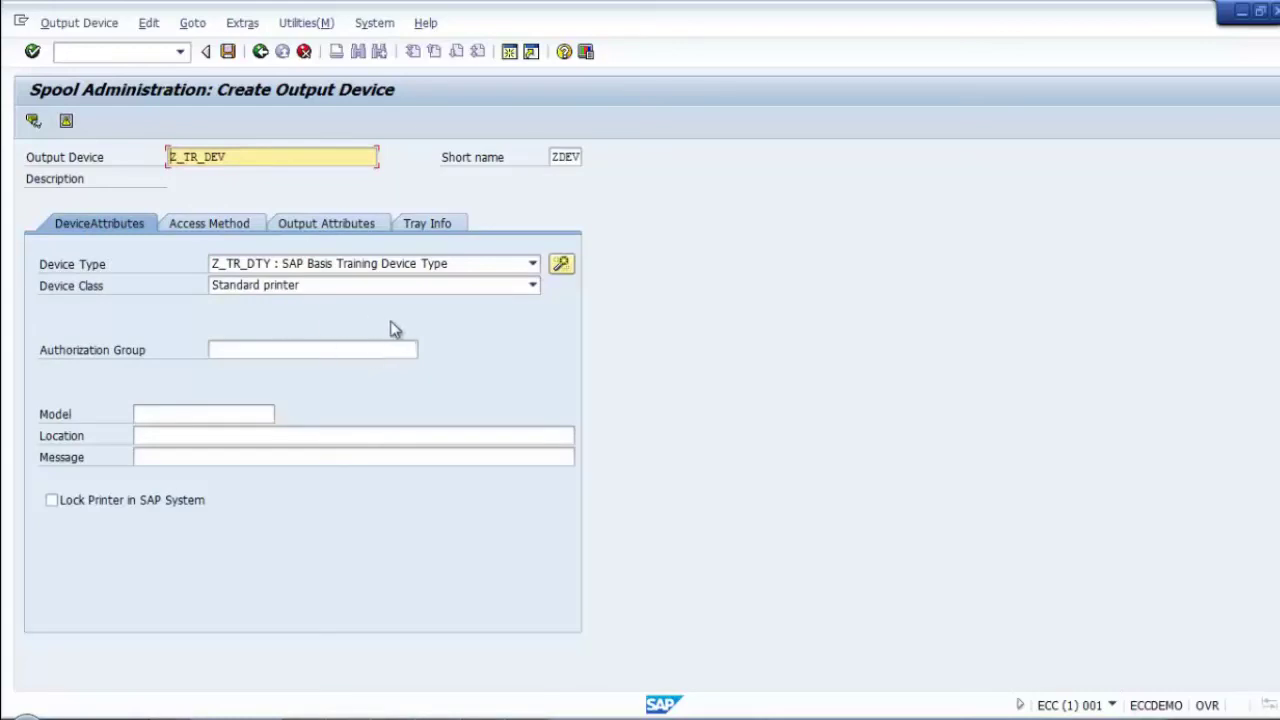
click(228, 52)
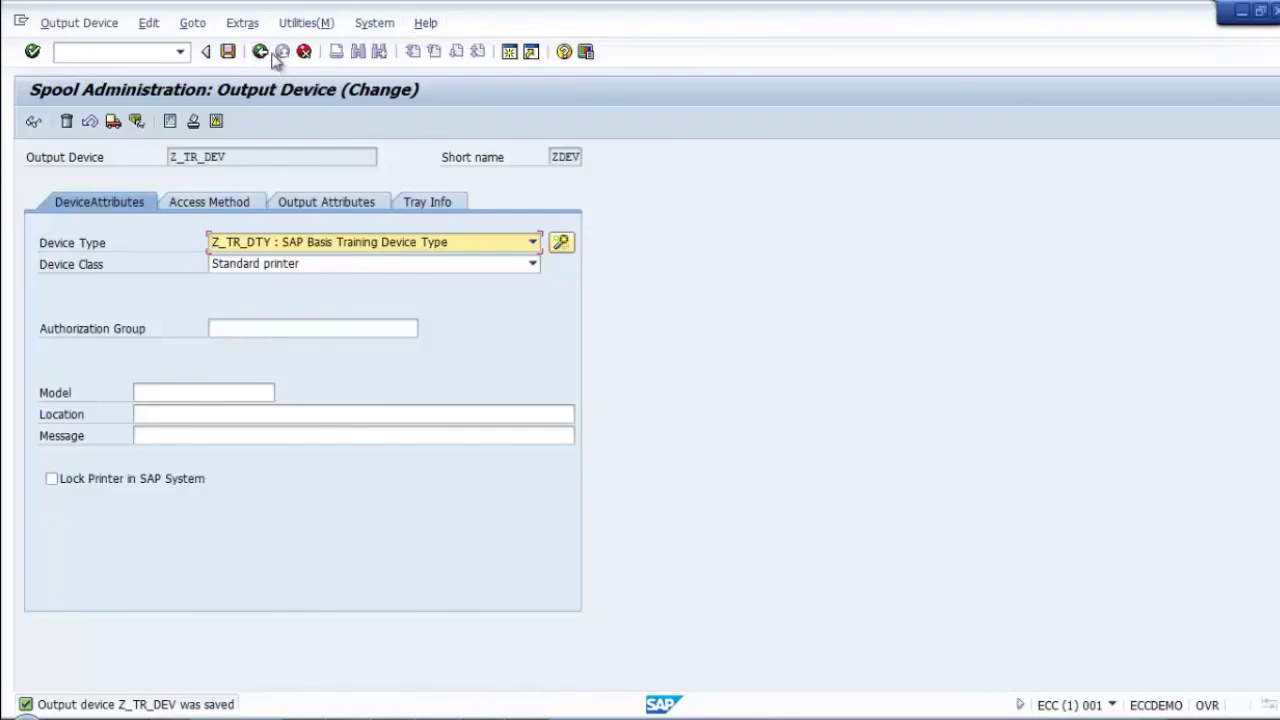
Step: Go back twice to the Spool Administration start screen and show the DeviceTypes options
click(261, 53)
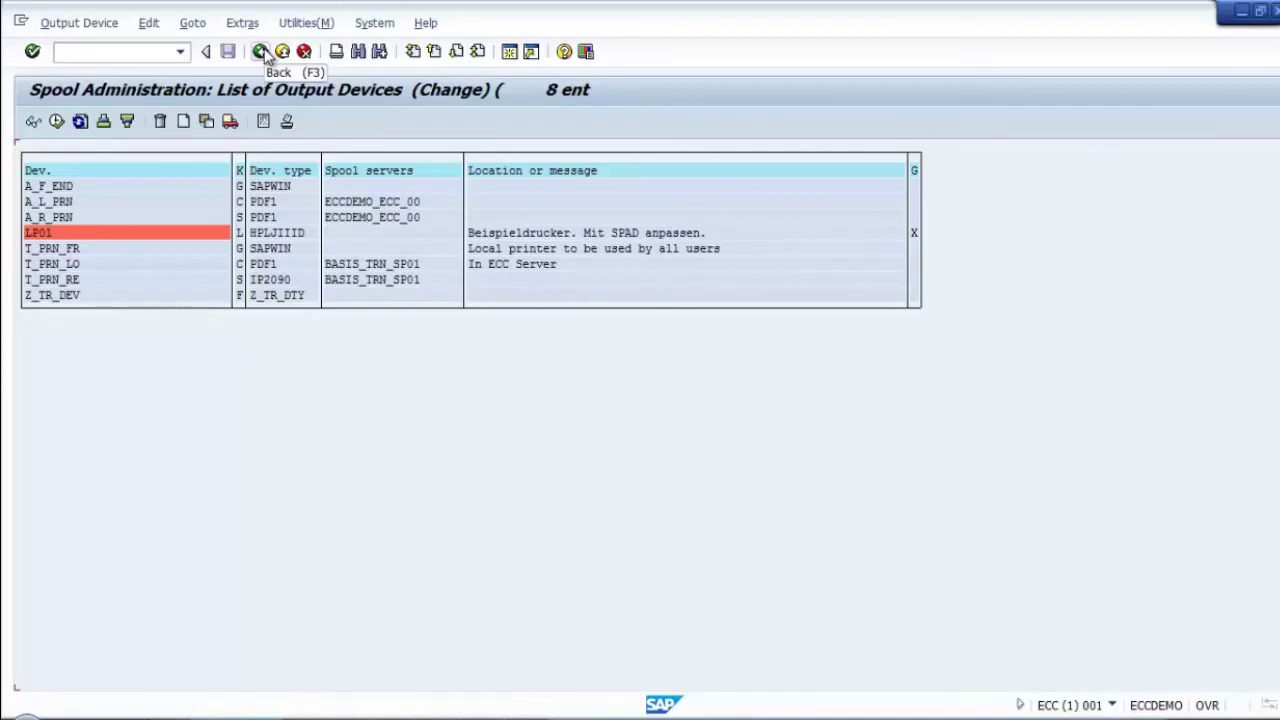
click(262, 51)
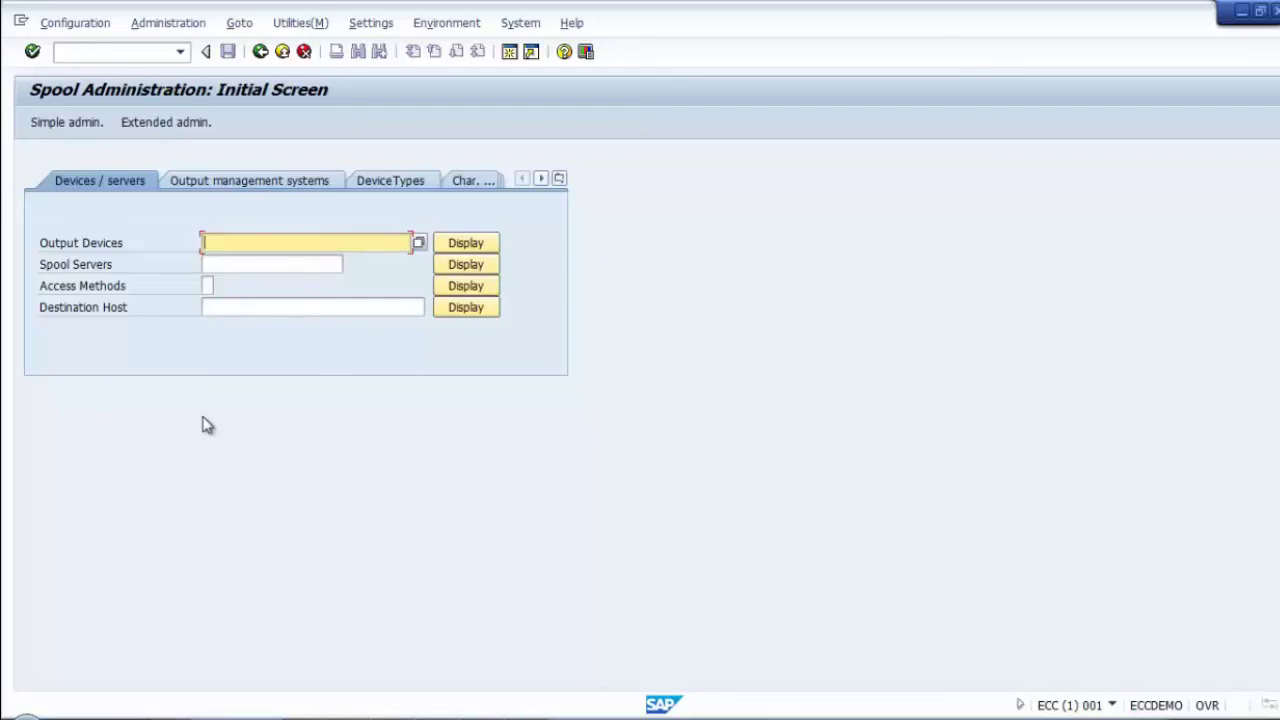
click(381, 189)
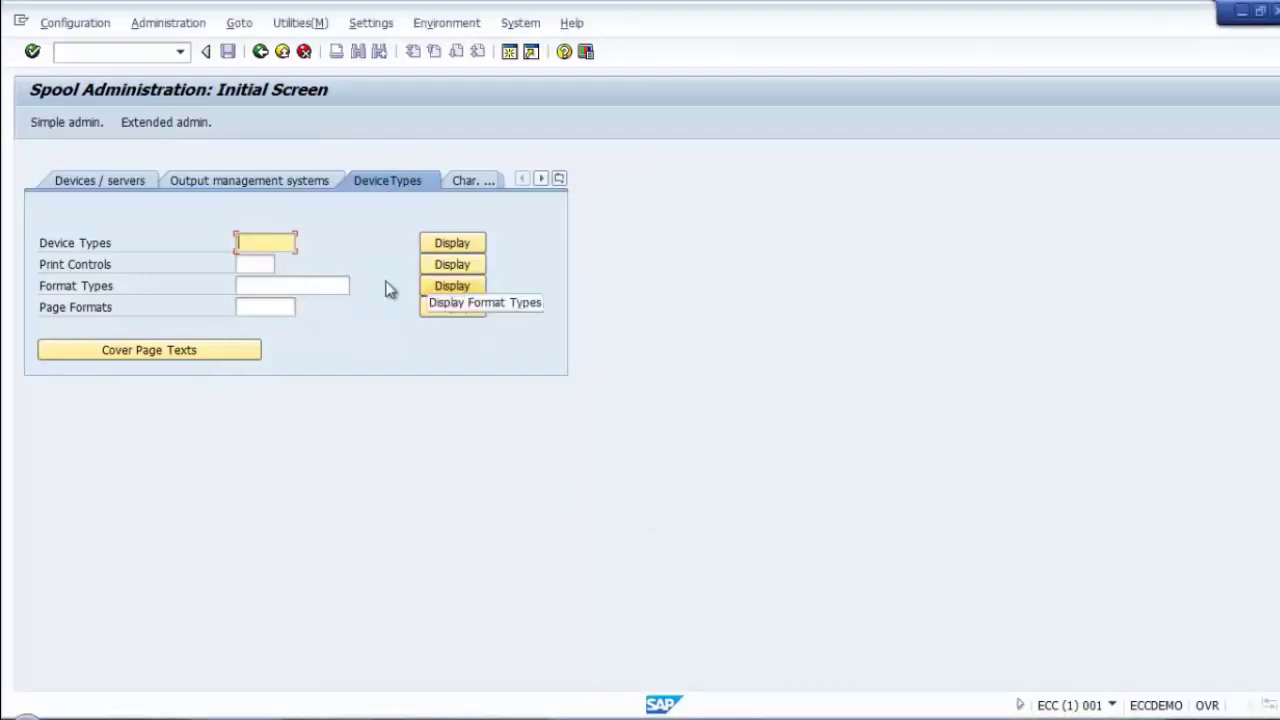
Step: Open Copy device type under Utilities and pick CN85PS as the source device type
click(307, 33)
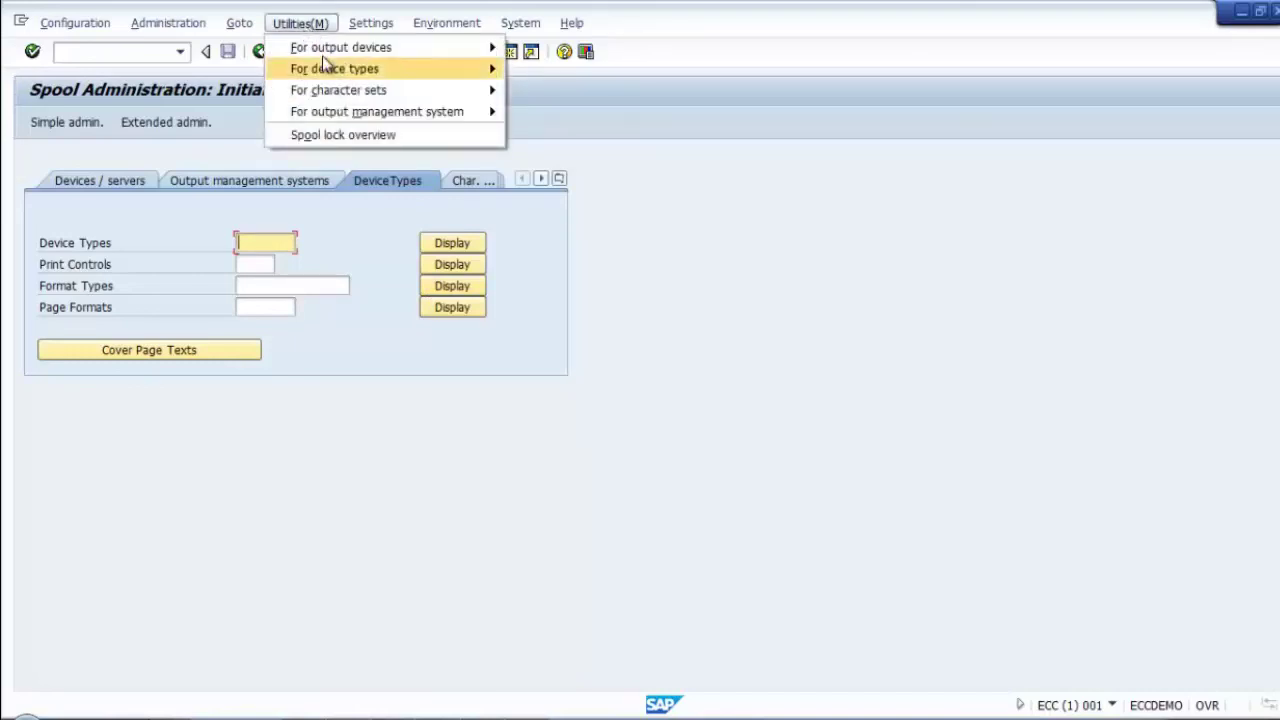
mouse_move(323, 62)
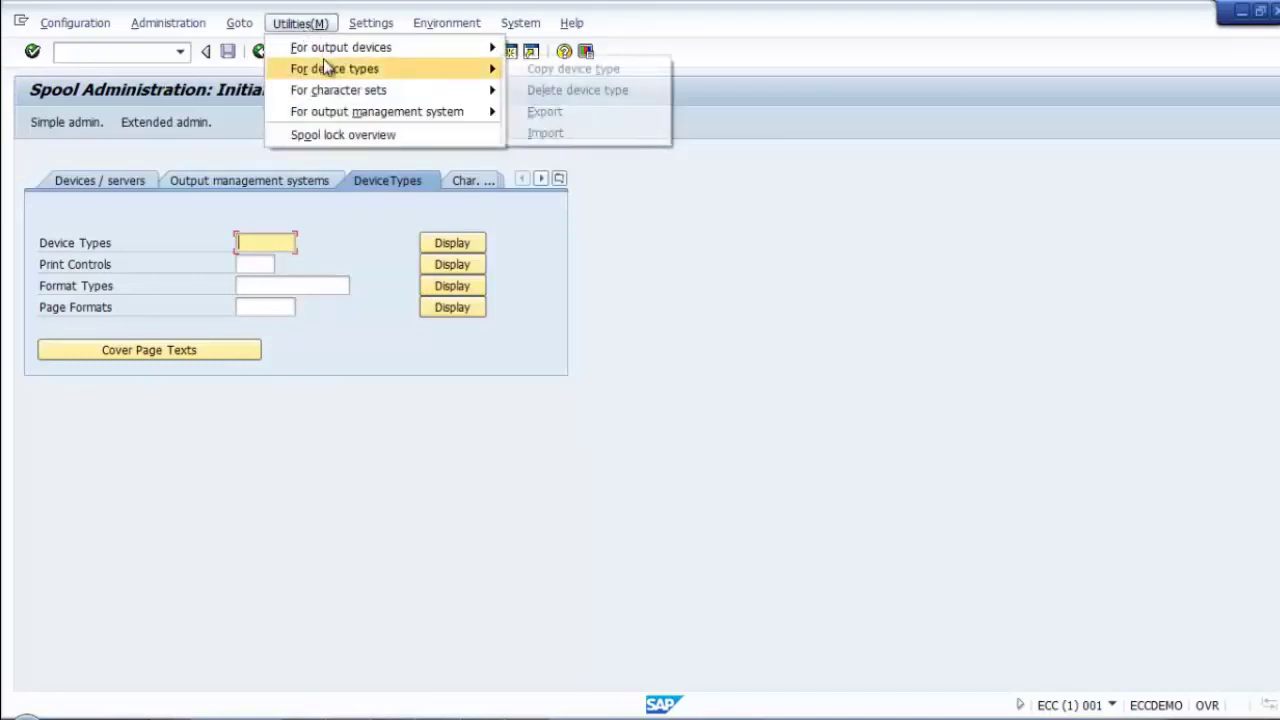
click(600, 72)
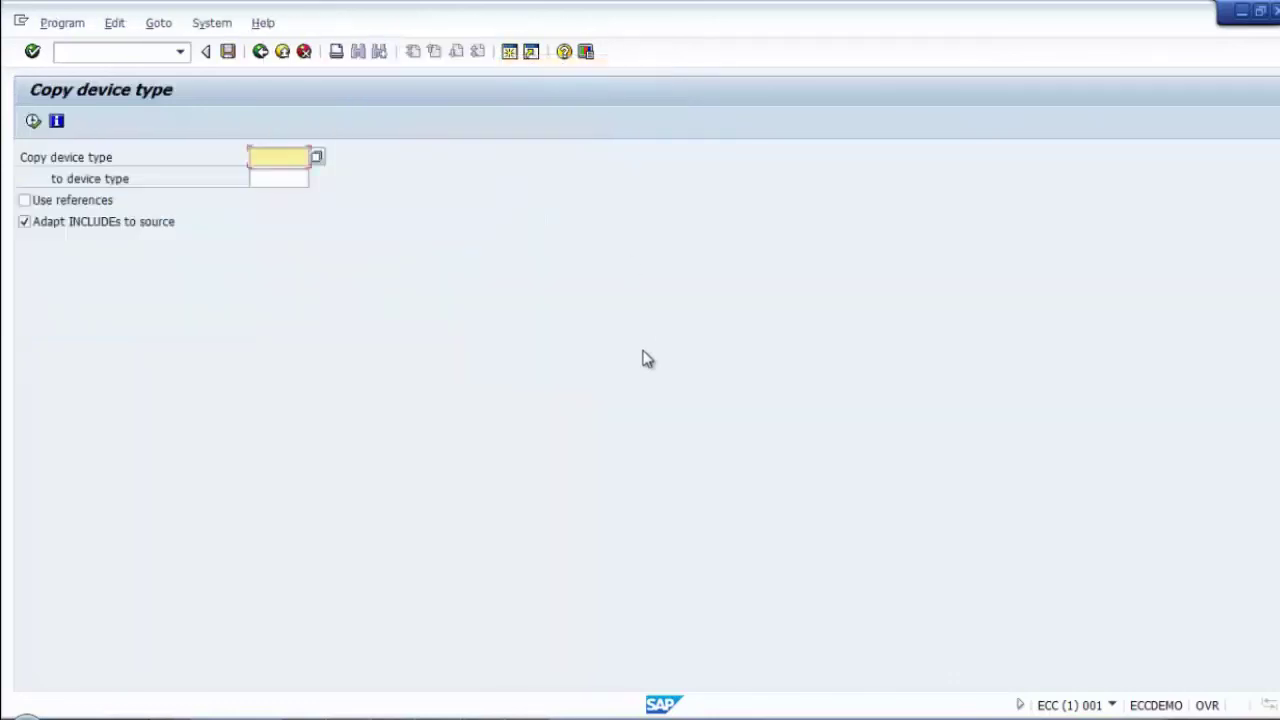
click(316, 157)
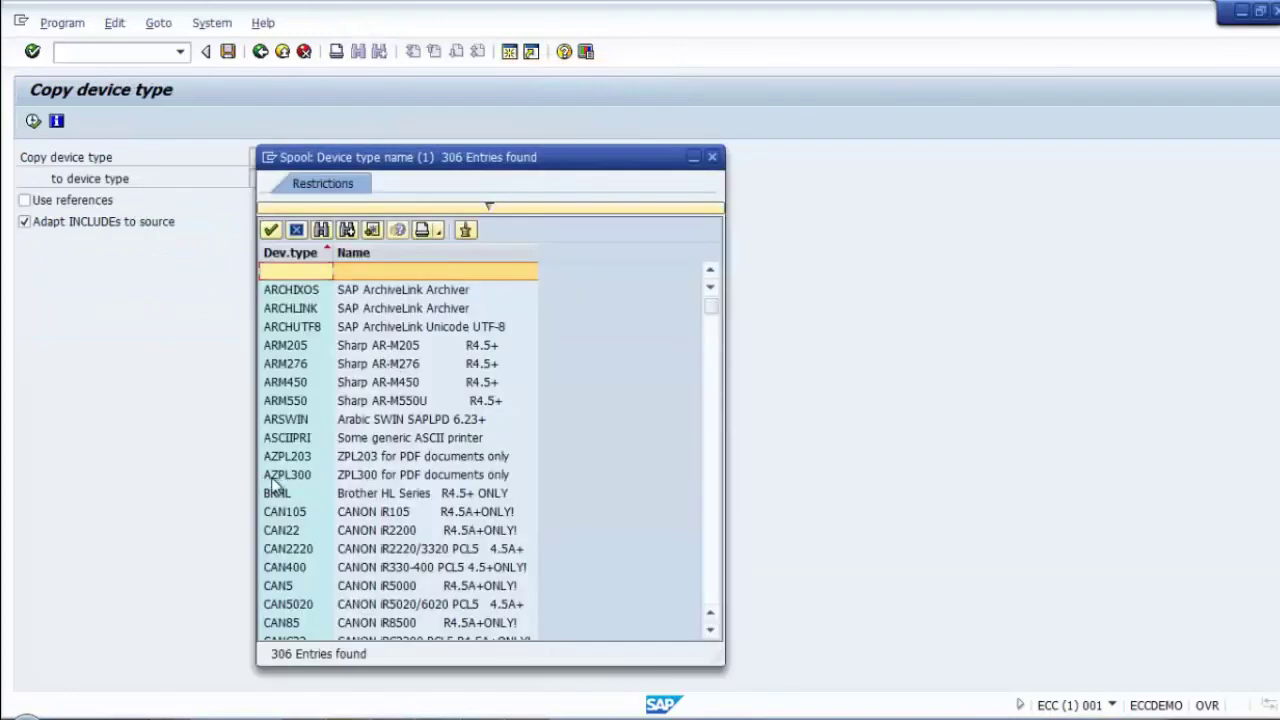
click(297, 532)
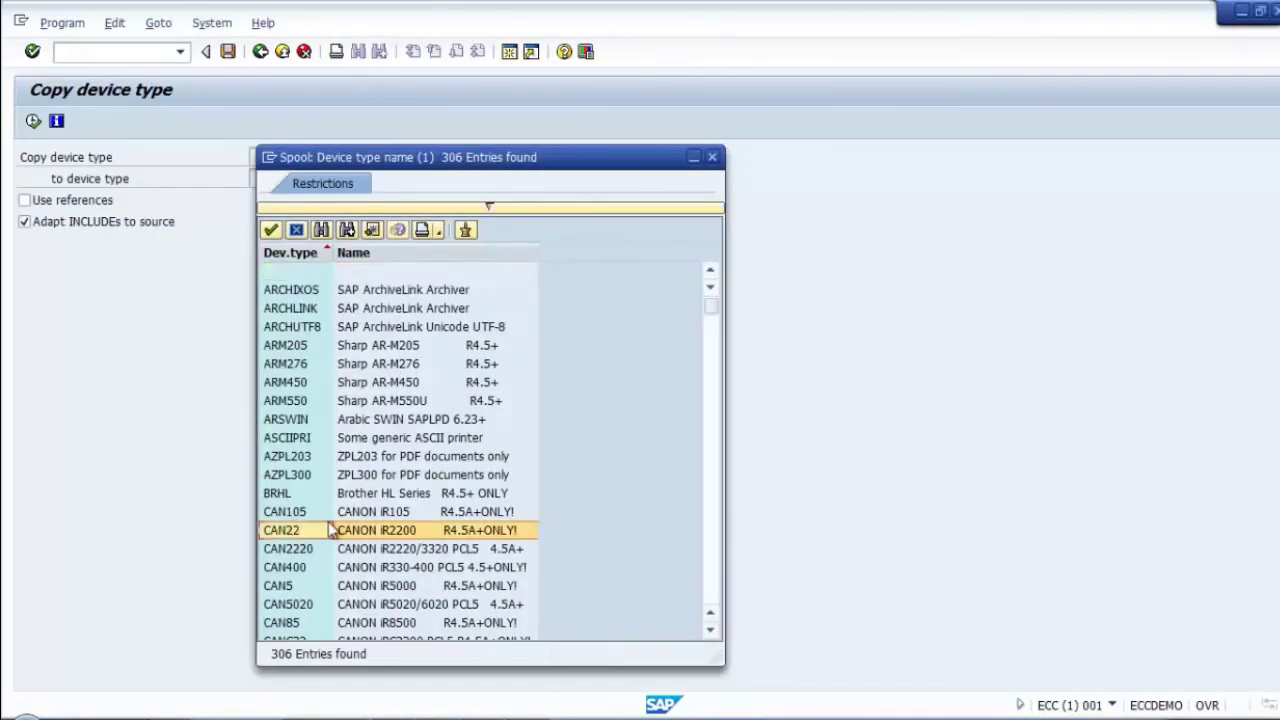
scroll(330, 530, down, 7)
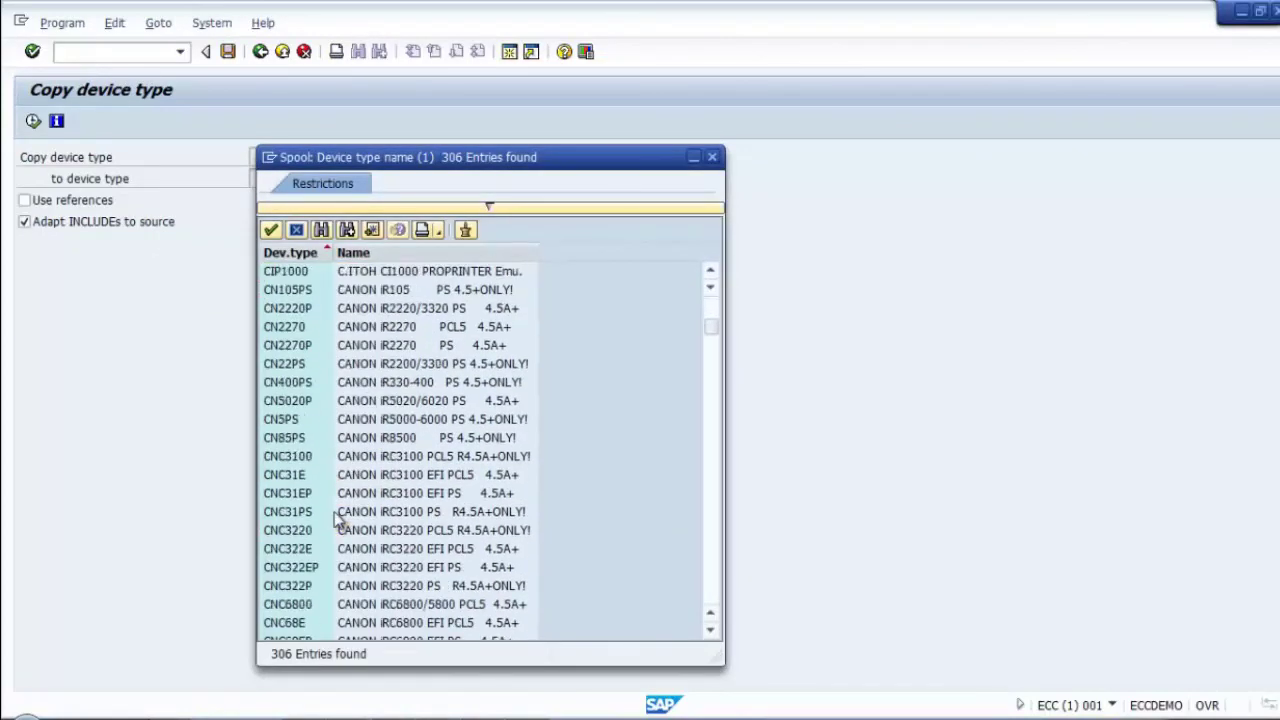
double_click(297, 443)
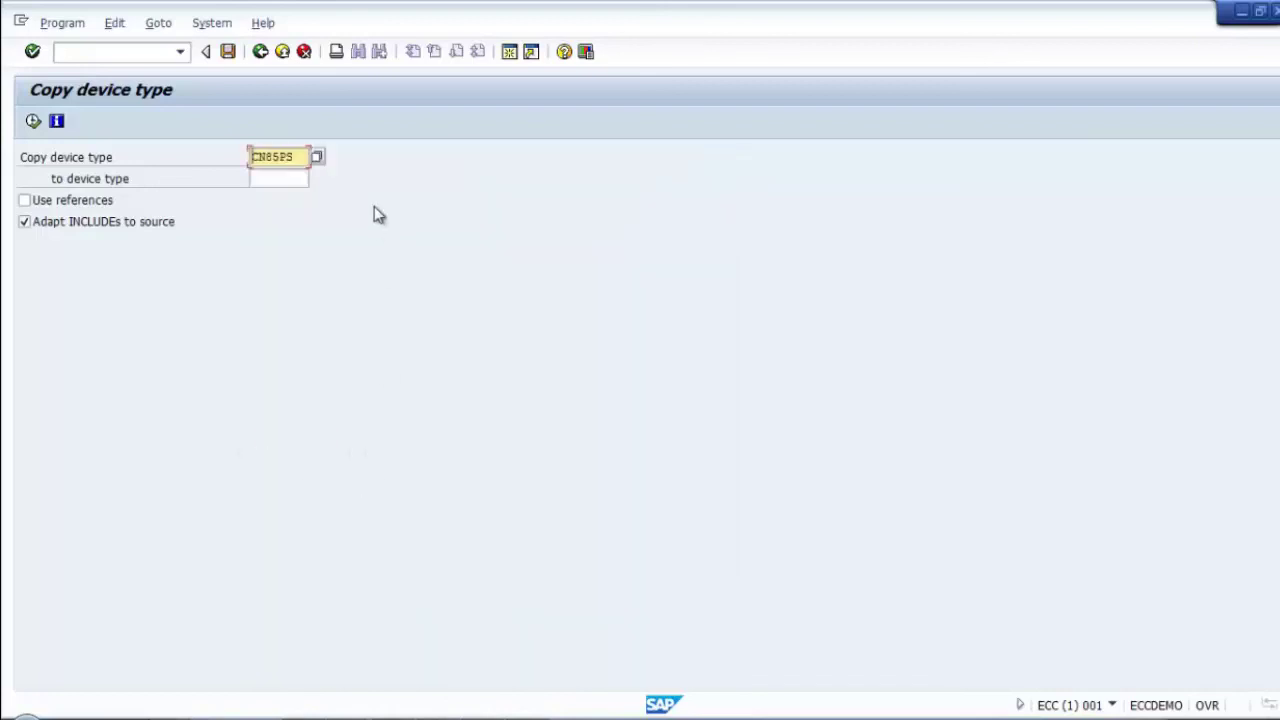
Step: Enter Z_CN85PS as the target device type name
drag(296, 157, 237, 156)
click(271, 178)
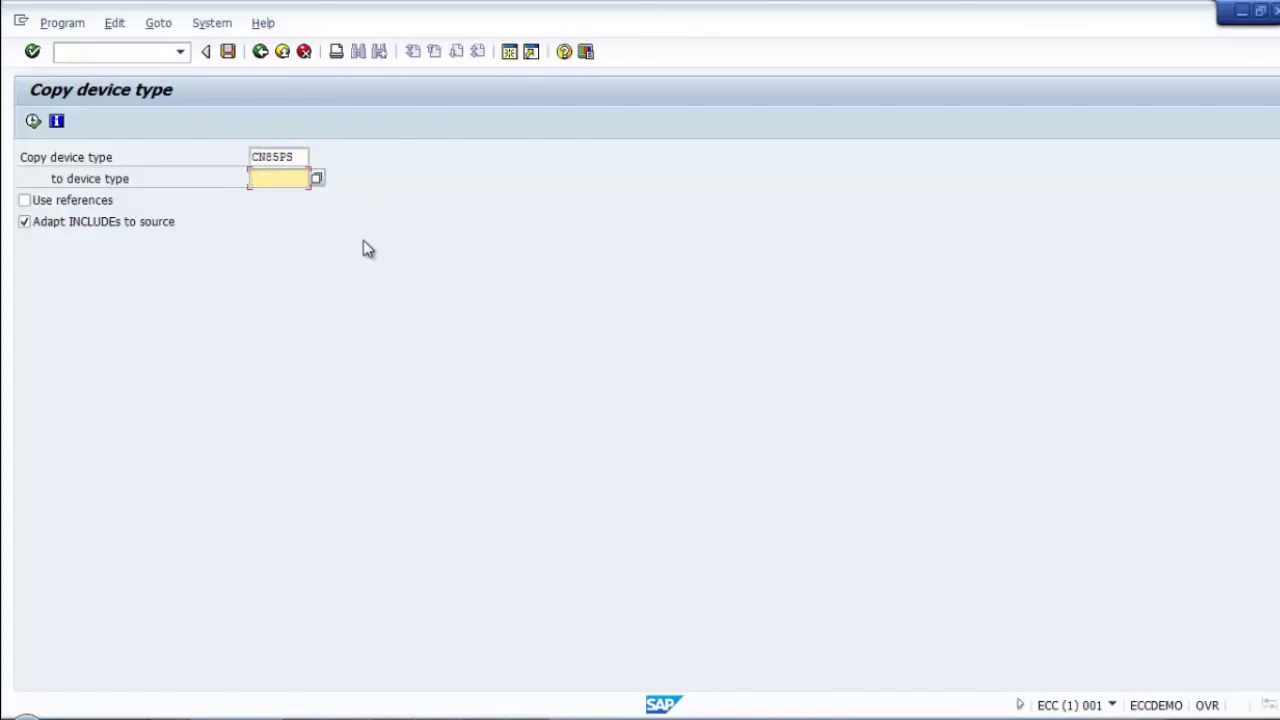
text(Z)
key(BackSpace)
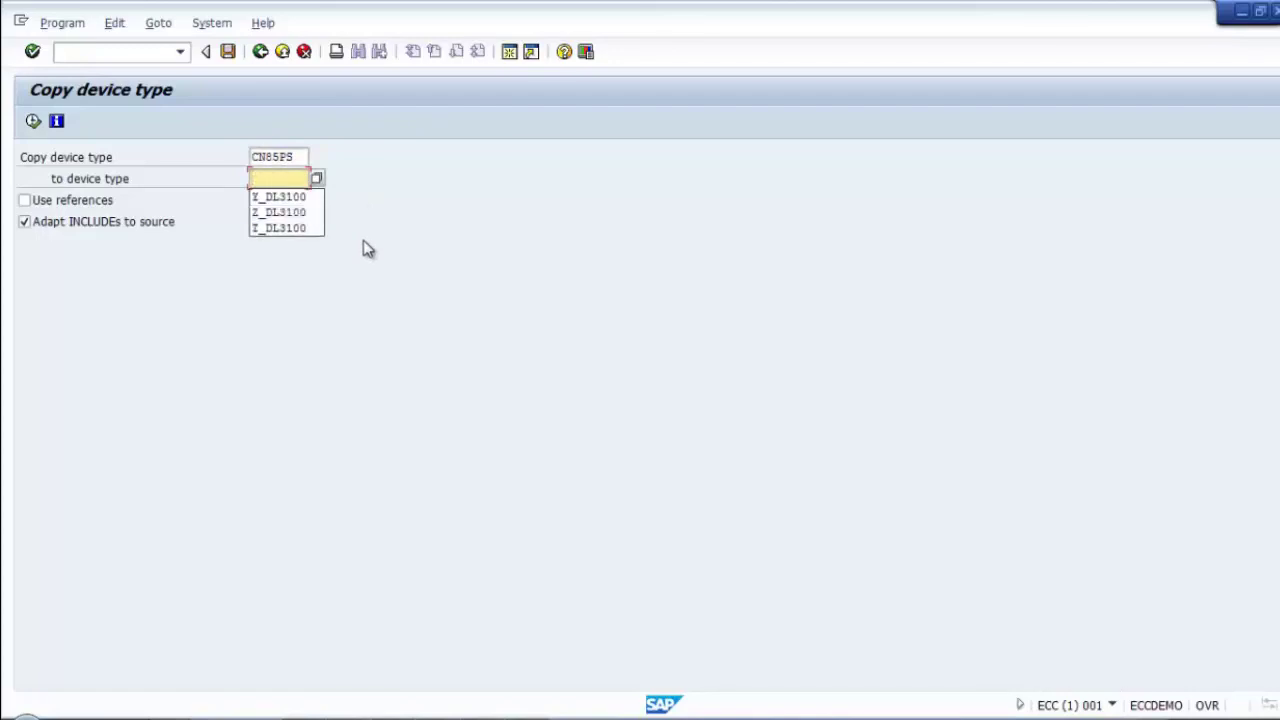
text(Z)
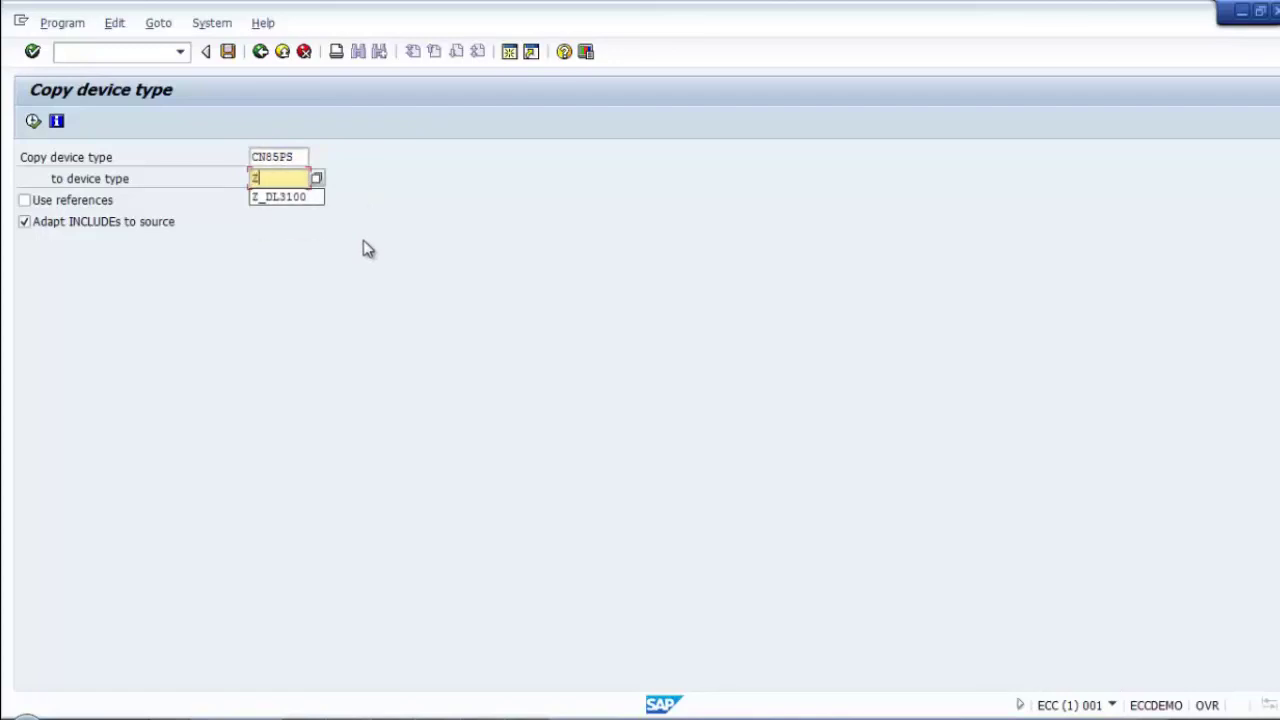
text(_CN85PS)
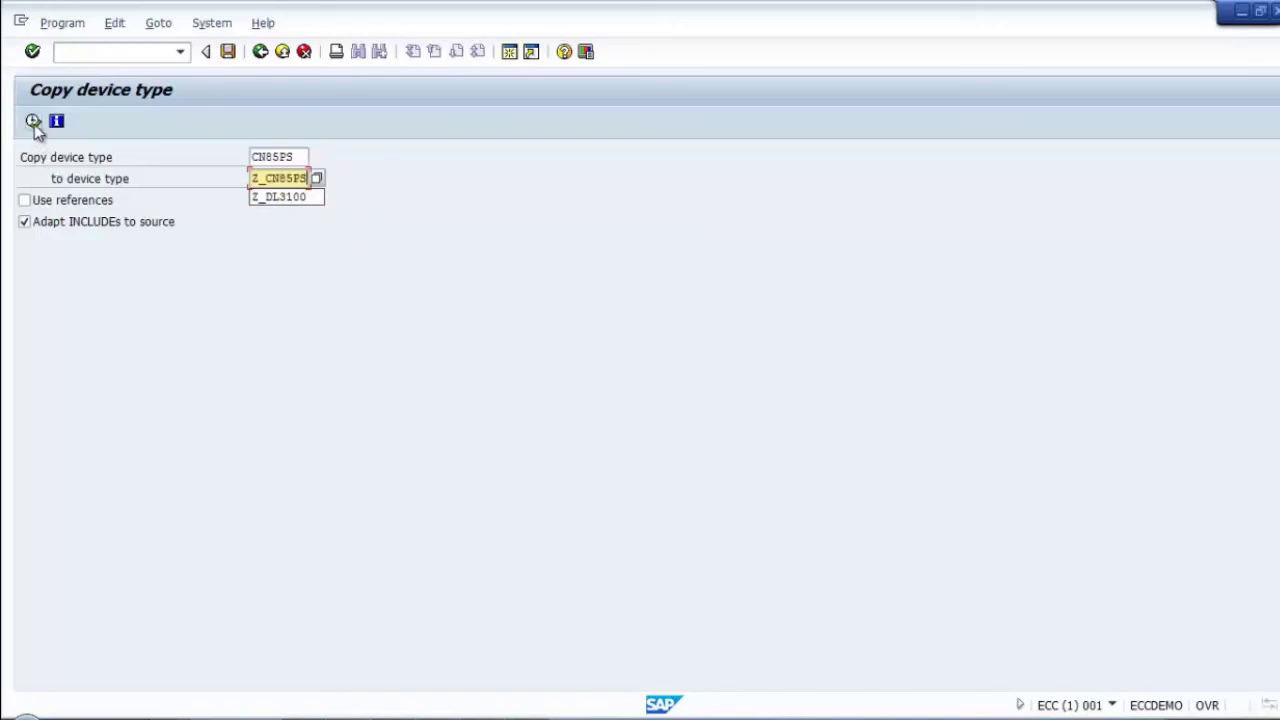
key(Escape)
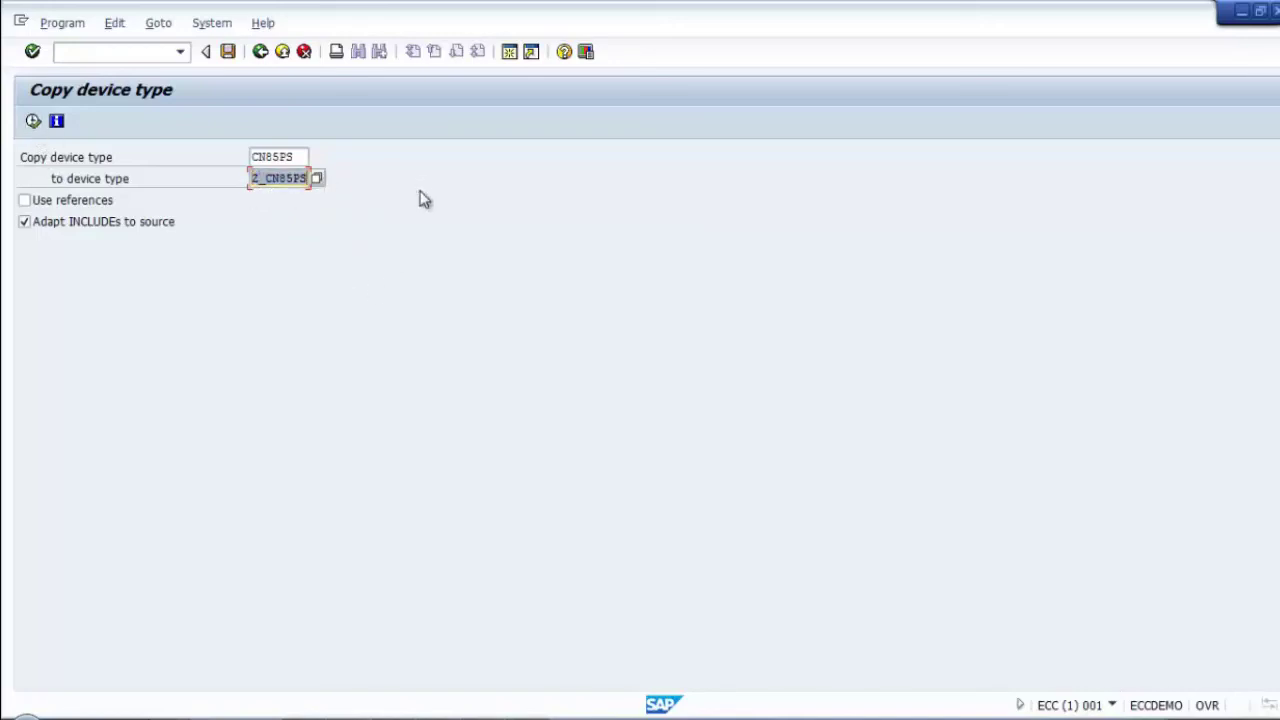
Step: Execute the CN85PS copy, confirm generation, object directory entry and workbench request, then go back
click(33, 120)
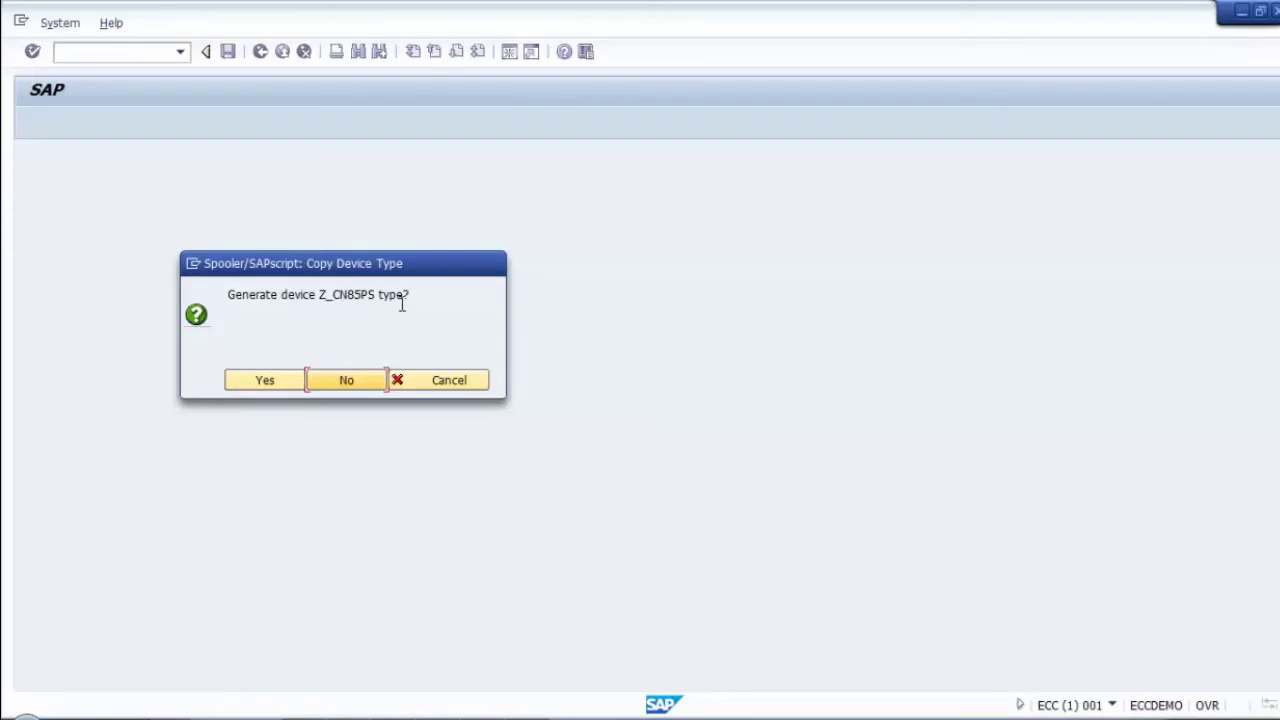
click(264, 382)
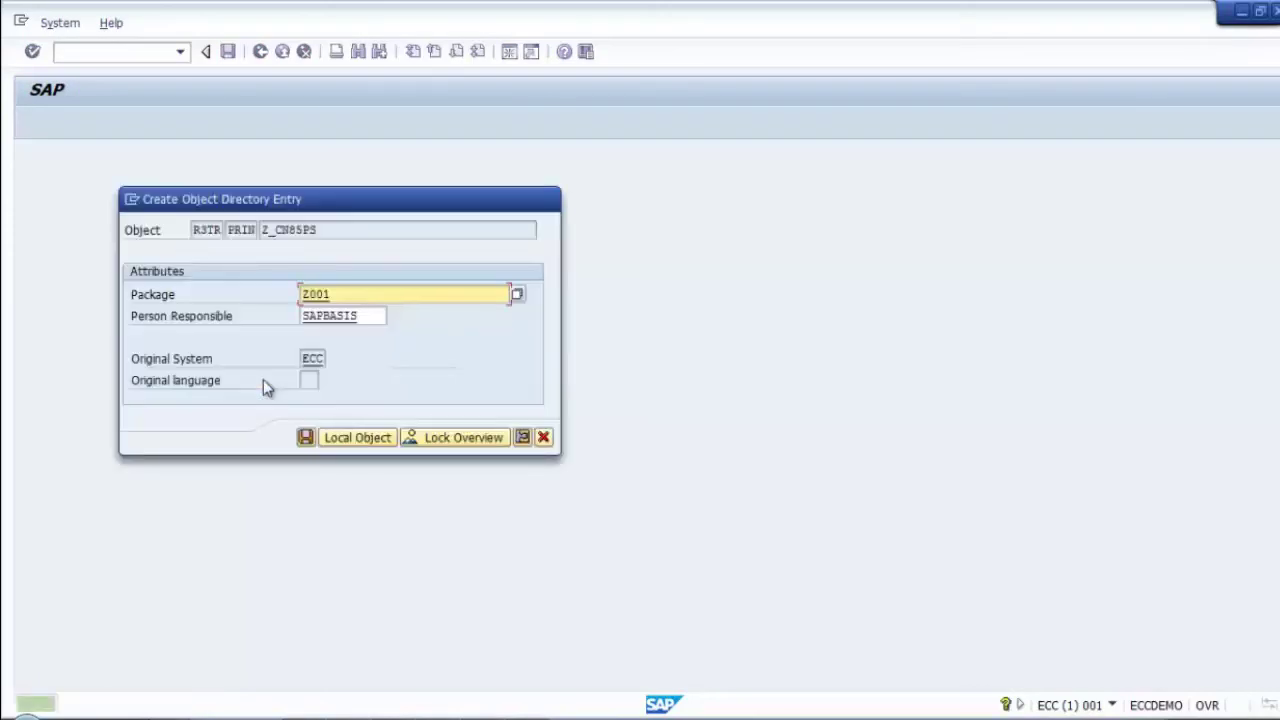
click(306, 438)
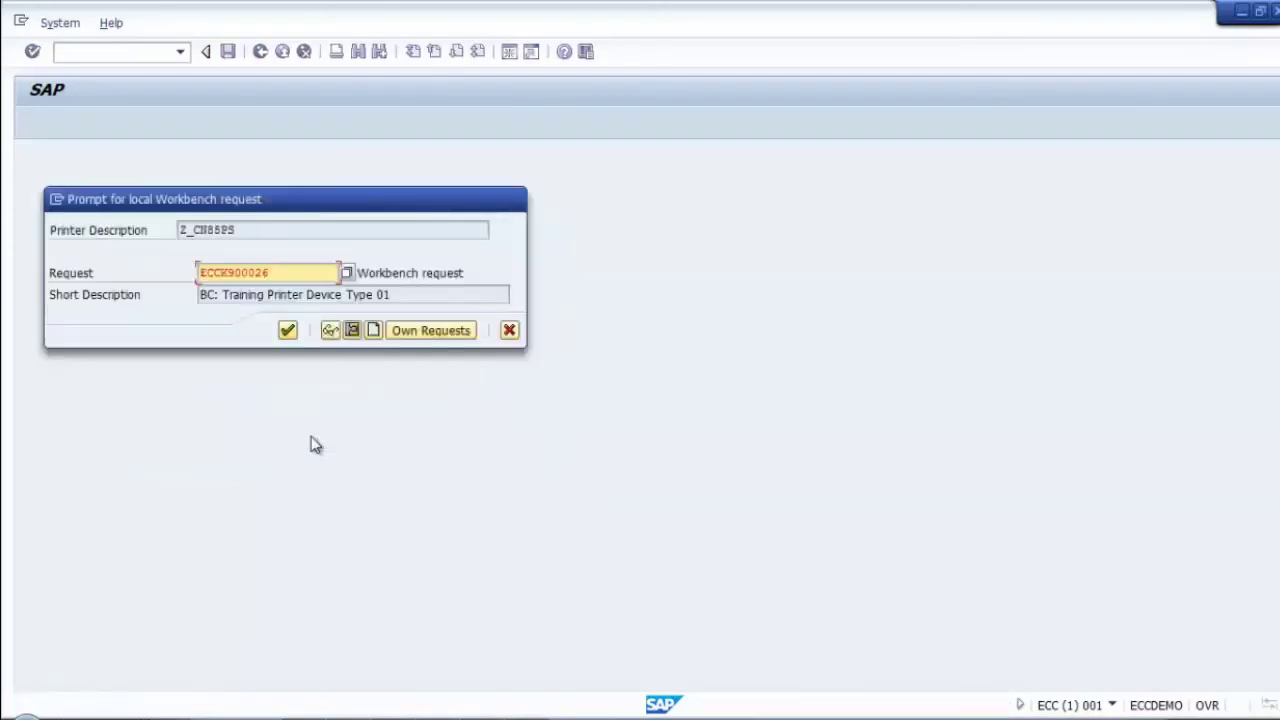
click(287, 331)
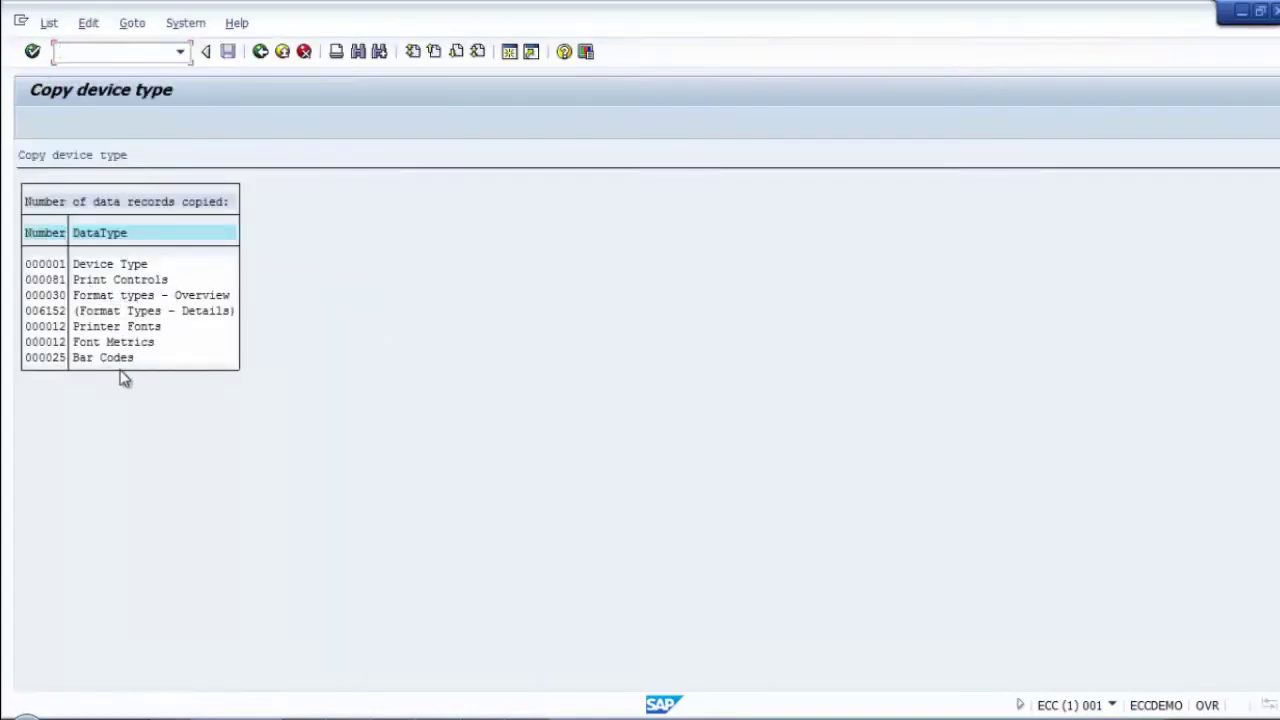
click(261, 52)
click(261, 52)
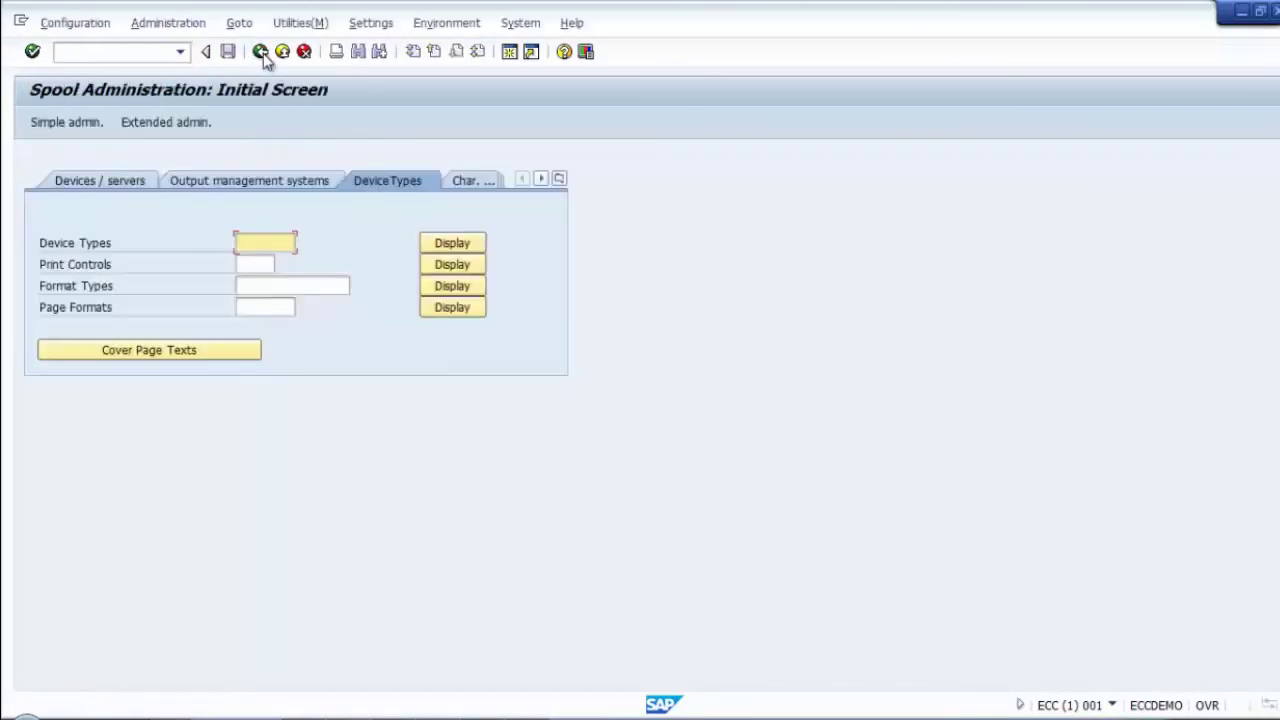
click(445, 245)
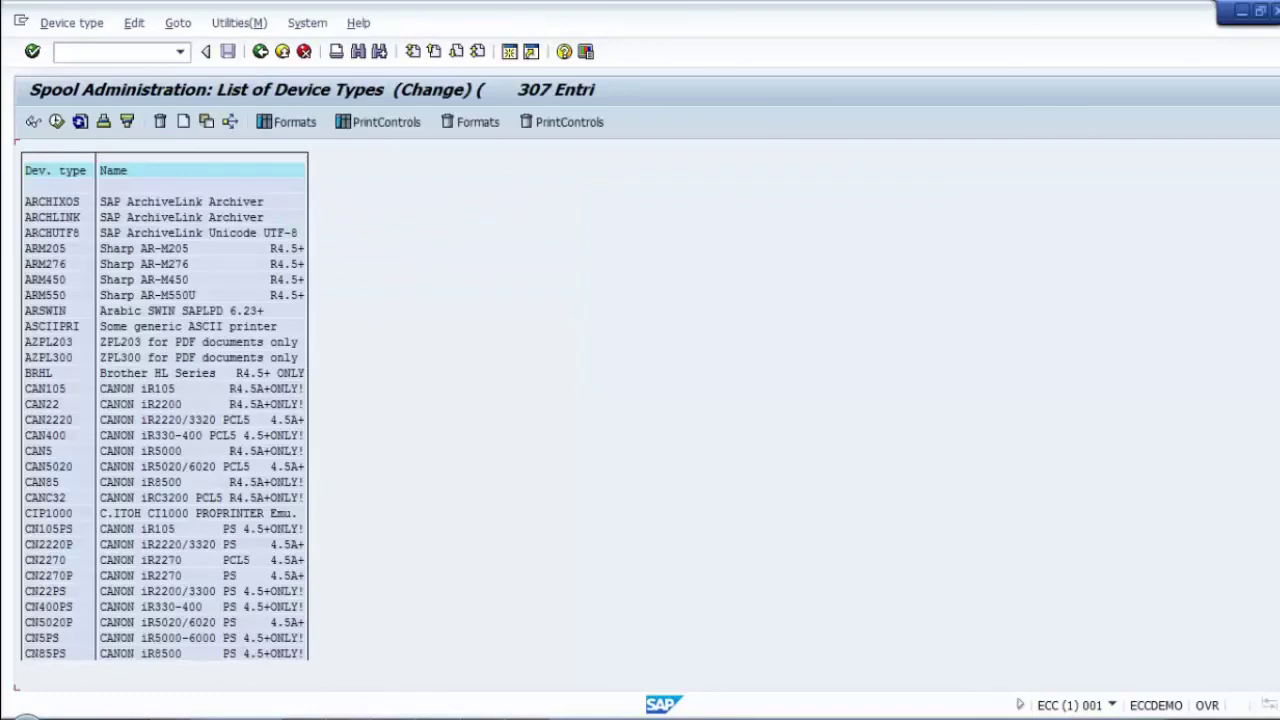
key(ctrl+Page_Down)
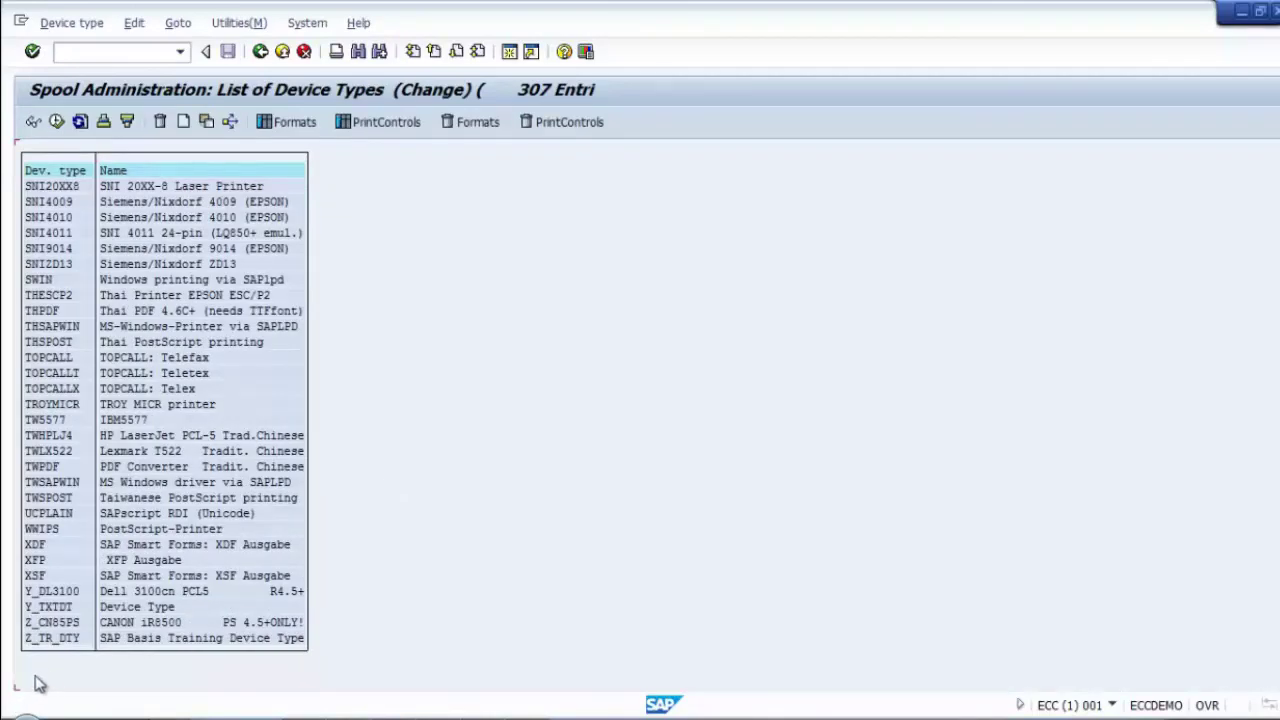
double_click(52, 622)
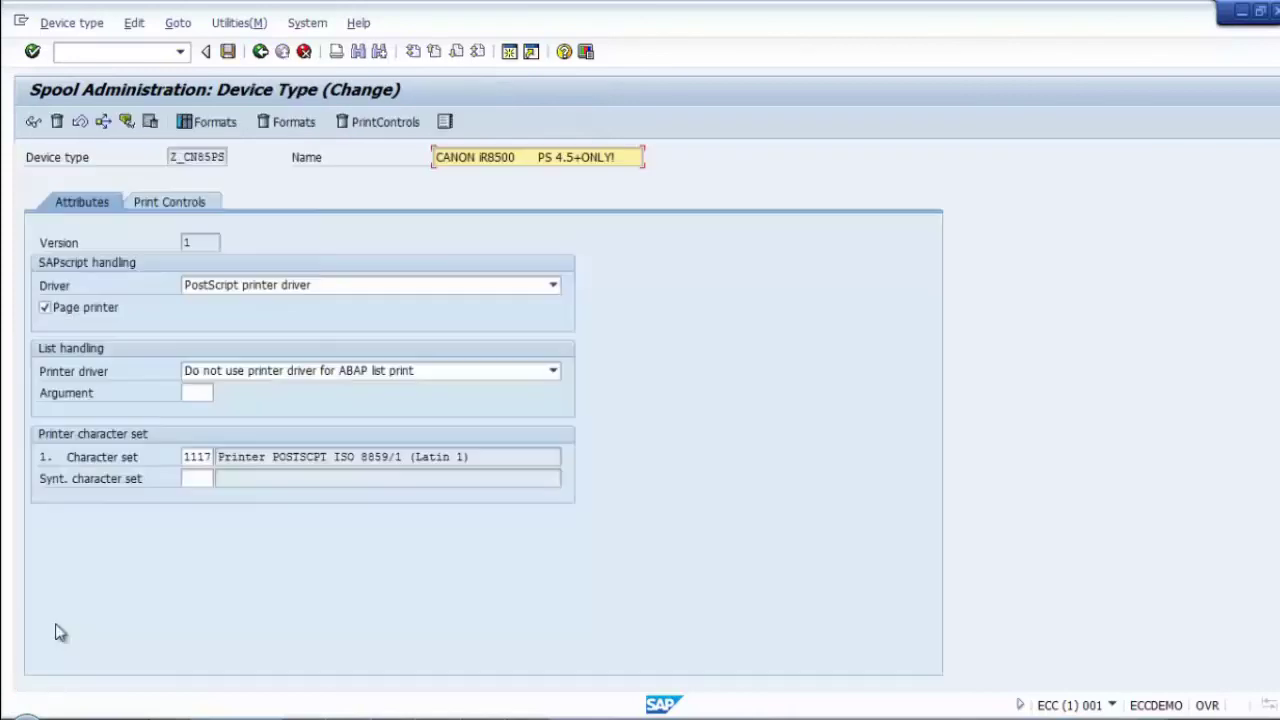
click(169, 203)
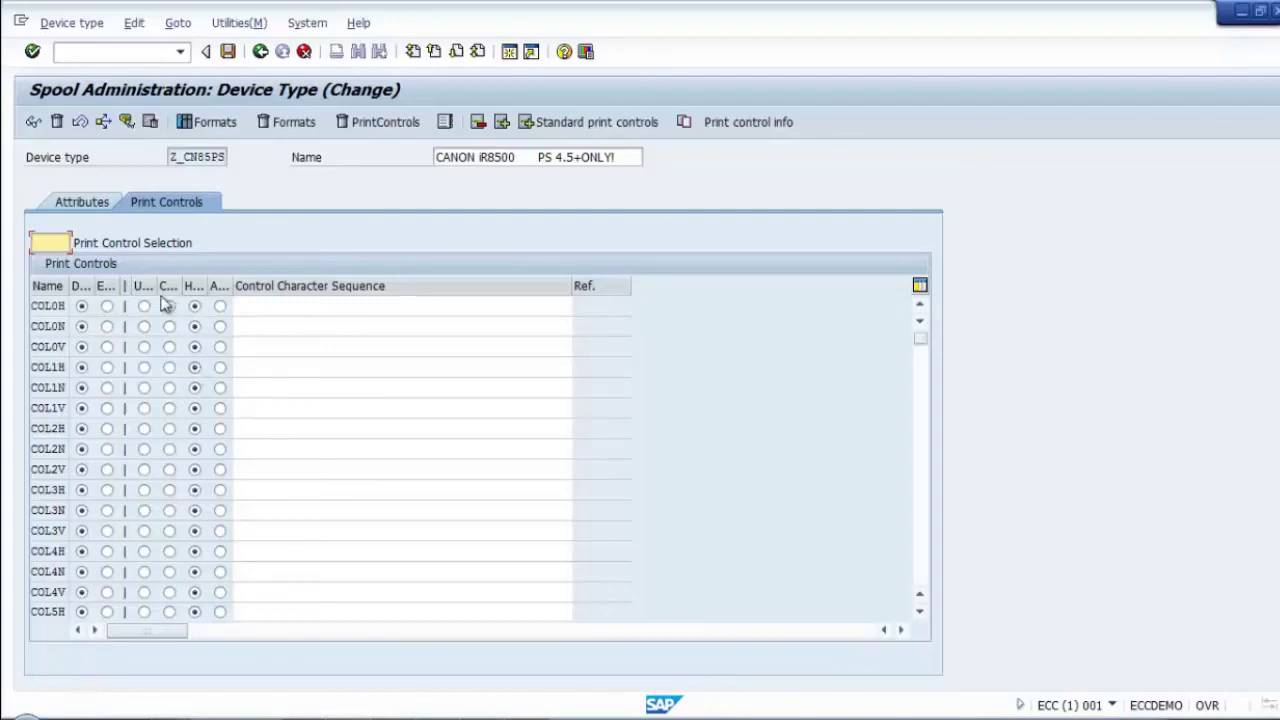
click(88, 203)
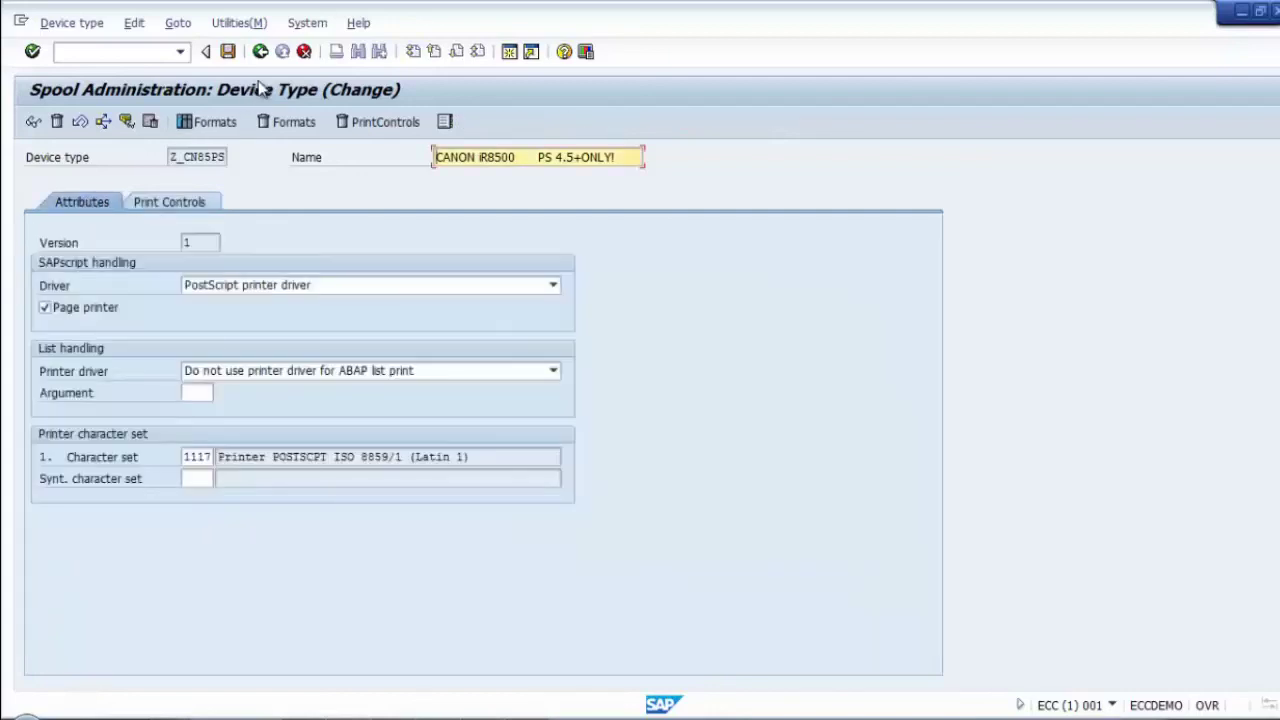
click(266, 55)
click(266, 55)
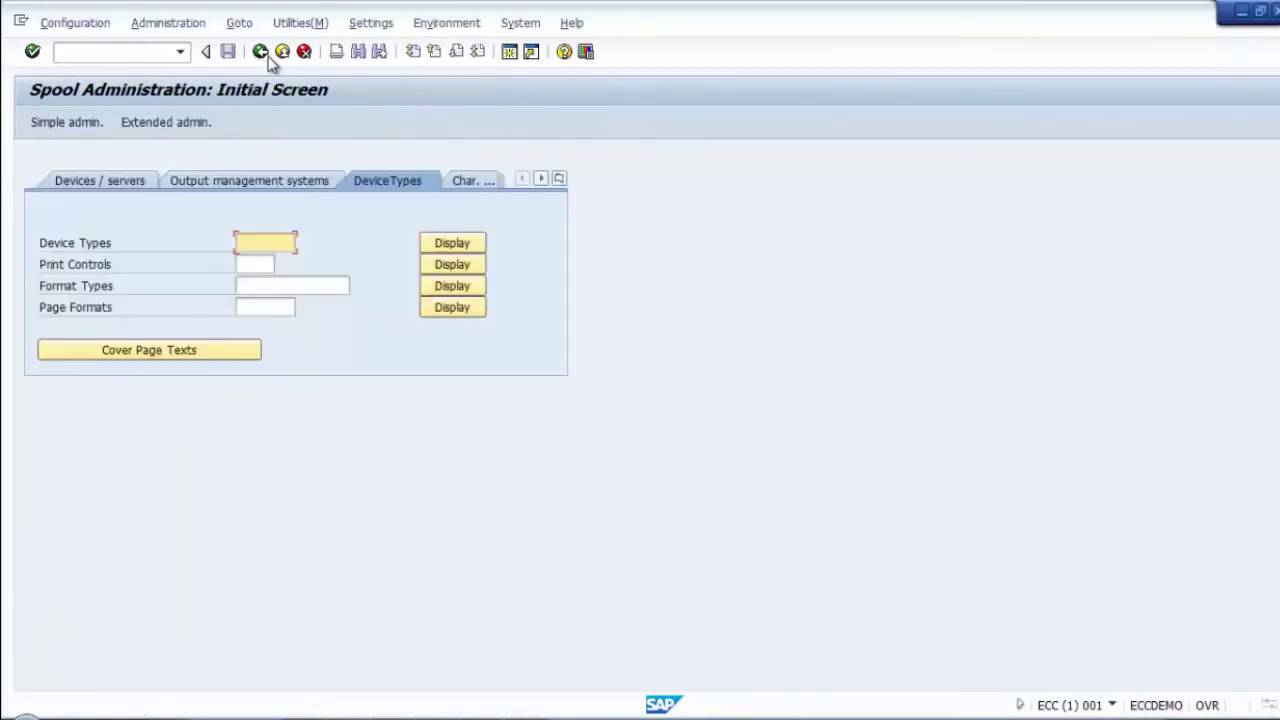